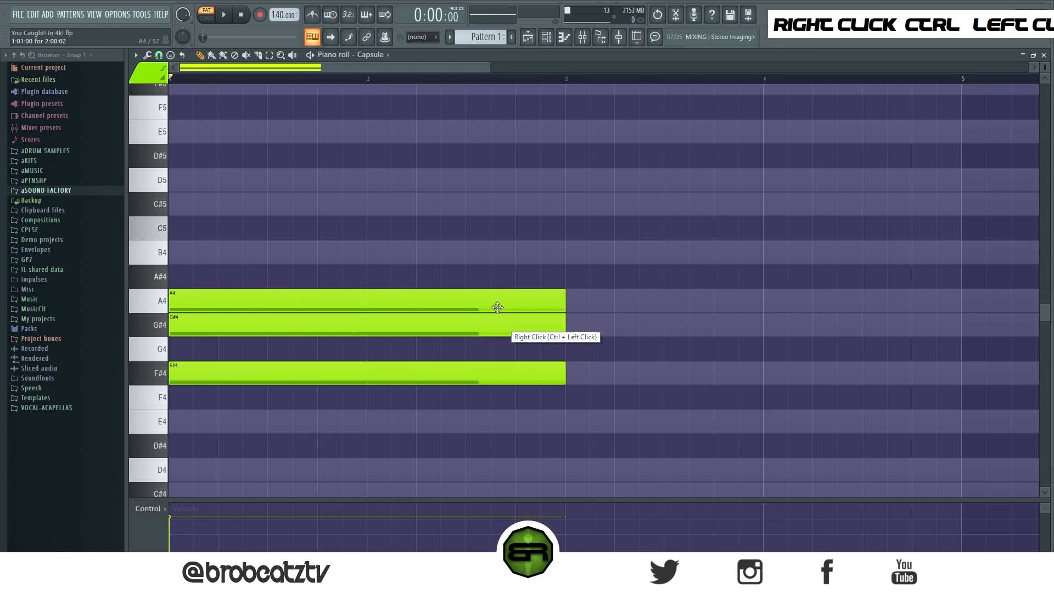
Step: Delete the G#4 note and duplicate a two-bar chord note up to C#5, above F#4 and A4
right_click(536, 323)
left_click(318, 366, "ctrl")
mouse_move(297, 376)
left_mouse_down()
mouse_move(365, 353)
mouse_move(263, 384)
mouse_move(324, 337)
mouse_move(226, 289)
mouse_move(350, 273)
mouse_move(202, 210)
mouse_move(213, 210)
left_mouse_up()
left_click(202, 209, "shift")
right_click(235, 219)
scroll(218, 257, "up", 3)
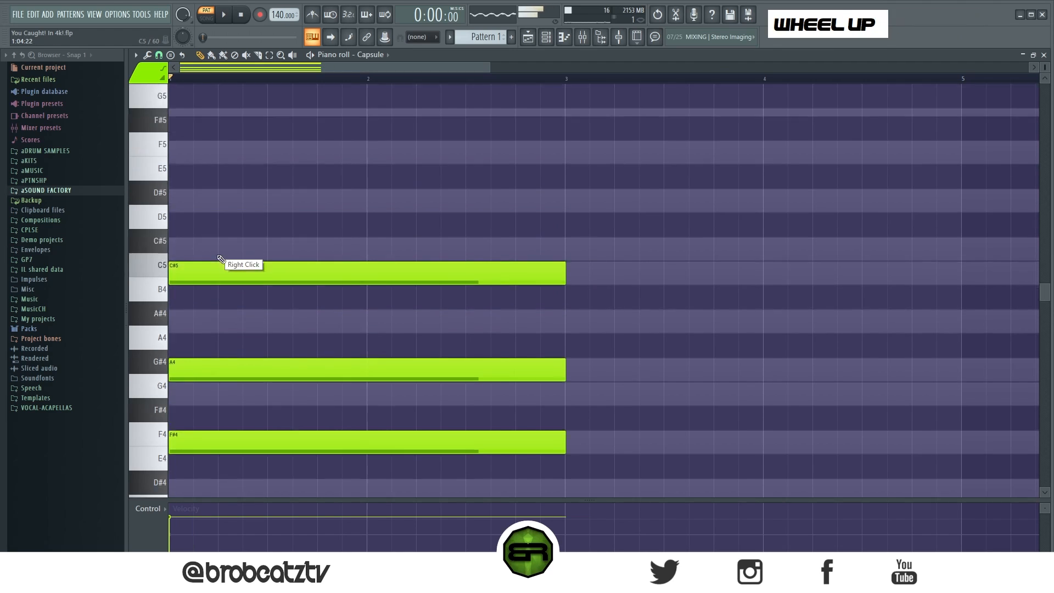
Step: Extend the chord upward with duplicated two-bar notes on E5, G#5 and A5
mouse_move(203, 418)
left_mouse_down()
mouse_move(272, 384)
mouse_move(183, 338)
mouse_move(197, 244)
mouse_move(216, 312)
mouse_move(309, 305)
mouse_move(186, 250)
mouse_move(229, 252)
mouse_move(187, 244)
mouse_move(210, 244)
left_mouse_up()
right_click(191, 324)
scroll(282, 242, "down", 4)
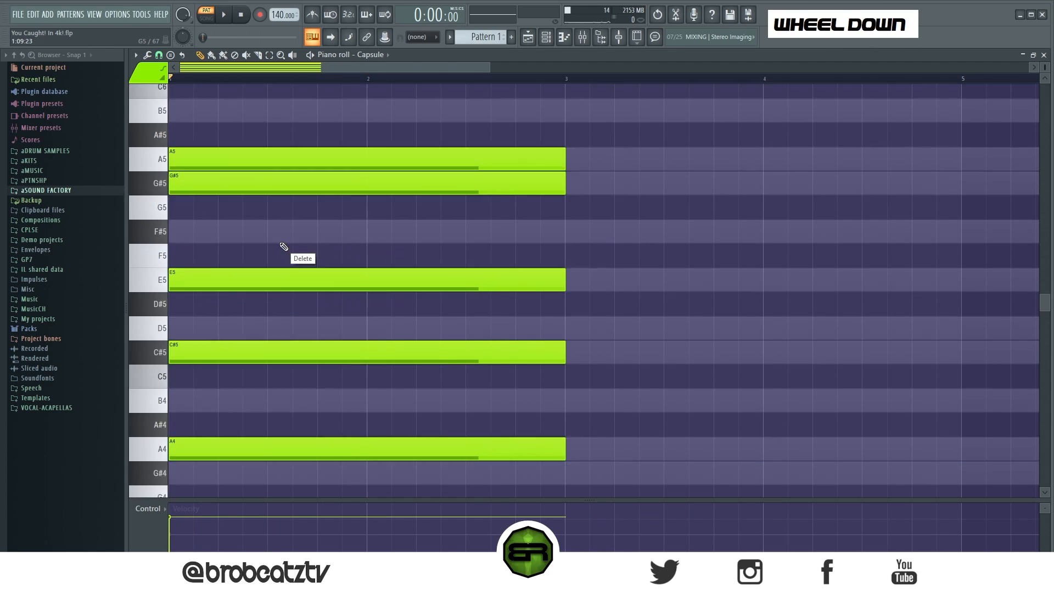
scroll(1046, 67, "down", 2)
scroll(763, 278, "up", 4)
scroll(763, 279, "down", 2)
Step: Duplicate the two-bar F#4 root note and transpose the copy down one octave to F#3
left_click(322, 404, "ctrl")
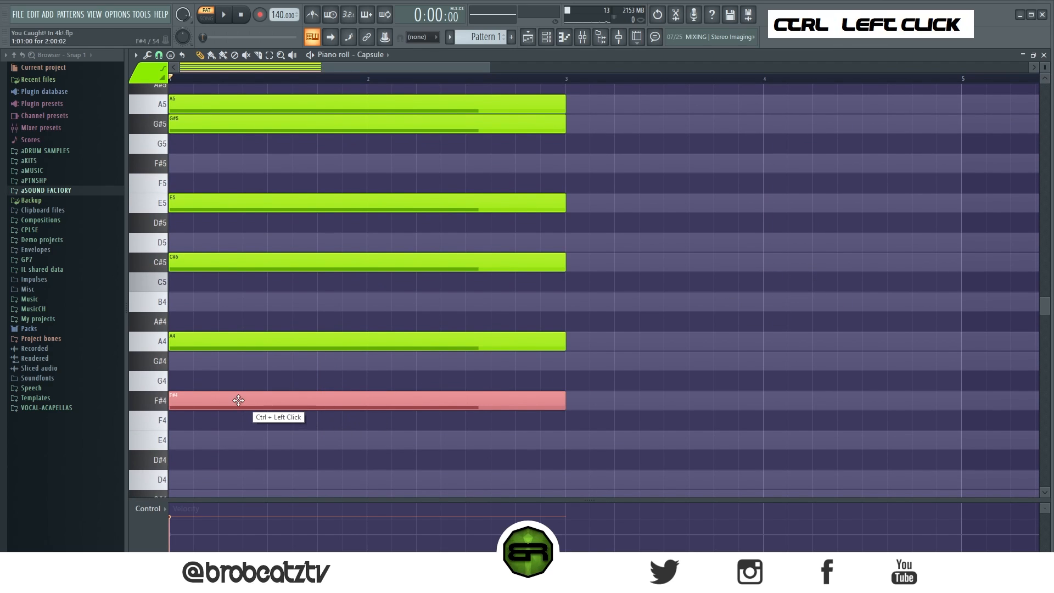
left_click_drag(235, 405, 186, 409)
key("ctrl+Down")
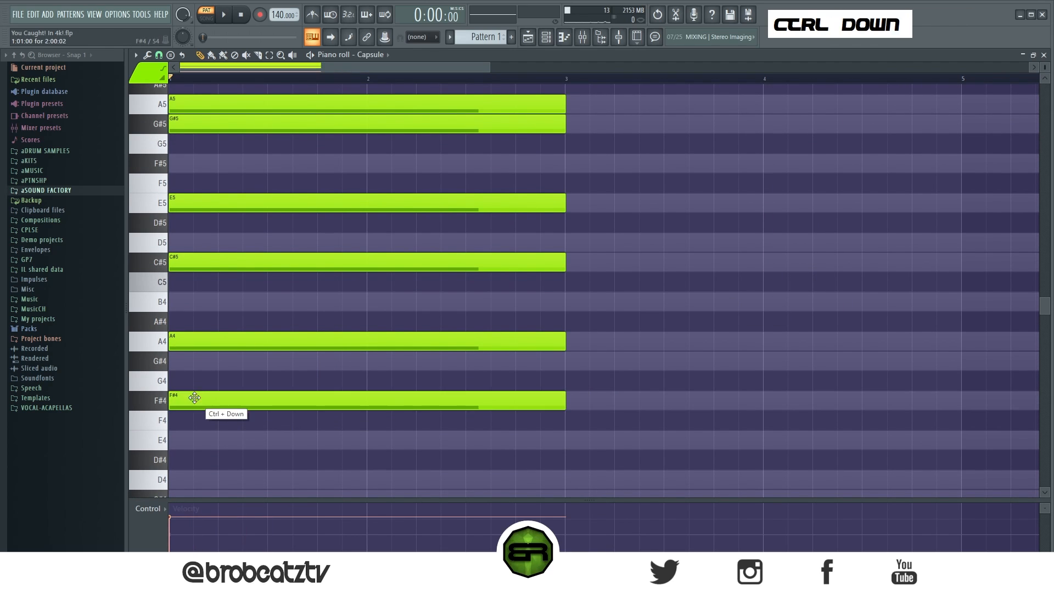
scroll(275, 387, "down", 5)
scroll(292, 378, "down", 1)
right_click(482, 324)
left_click(229, 289, "ctrl")
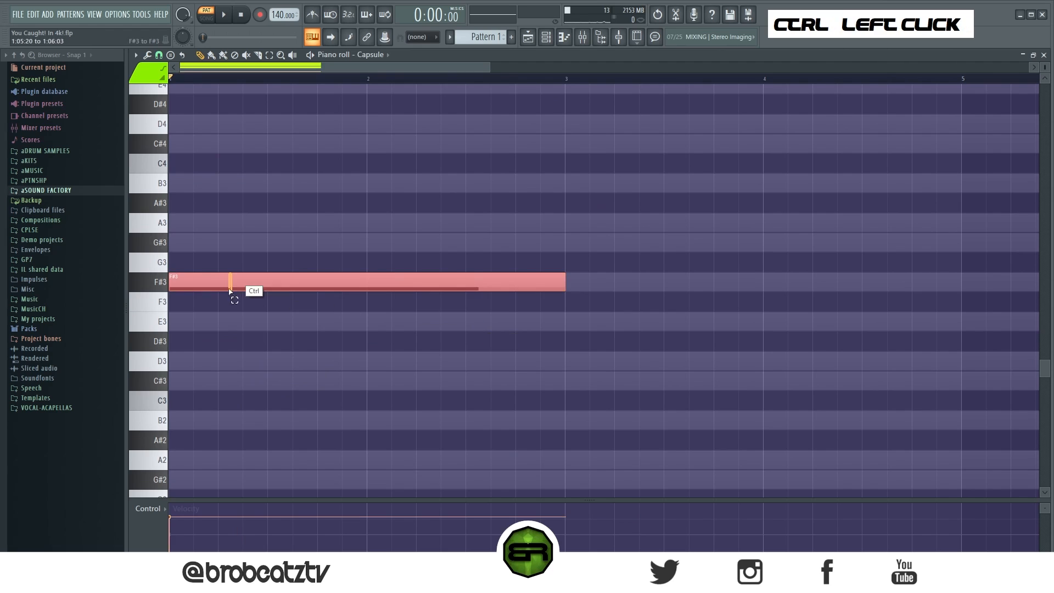
Step: Continue the bass line with copied one-bar notes on D3 in bar 3 and E3 in bar 4
left_click_drag(207, 284, 649, 356)
left_click_drag(788, 361, 763, 361)
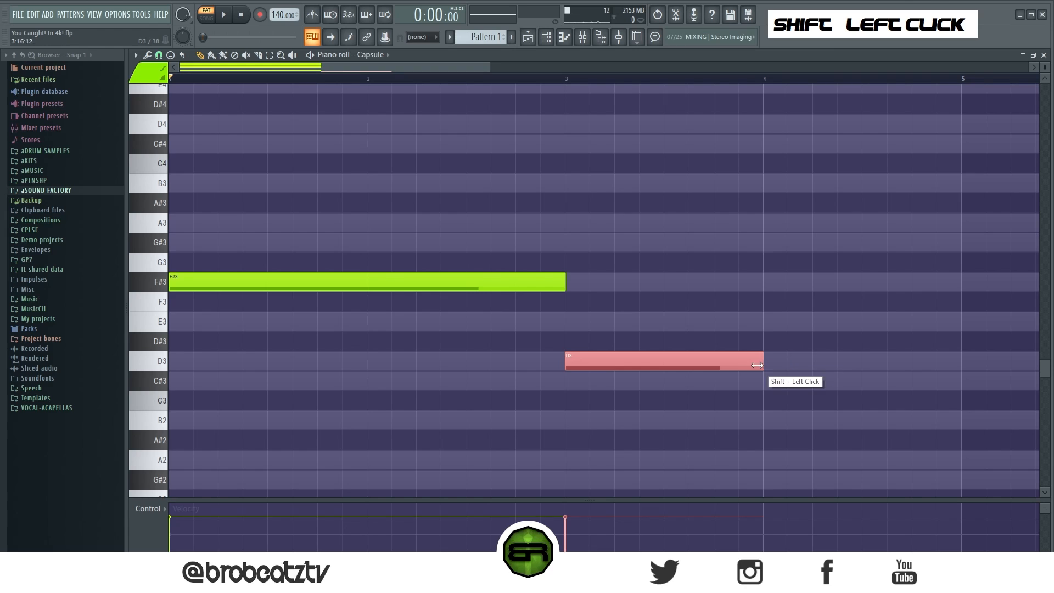
left_click(797, 324, "shift")
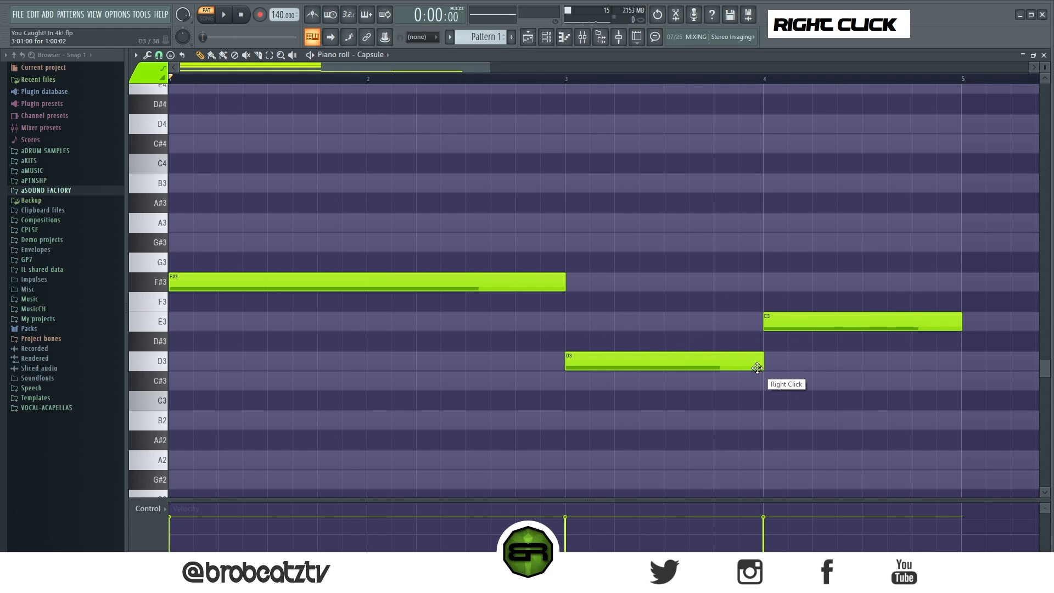
Step: Split the D3 bass note in bar 3 into two half-bar D3 notes
left_click_drag(738, 369, 660, 369)
left_click(683, 365)
left_click(649, 356, "ctrl")
left_click(664, 367, "alt")
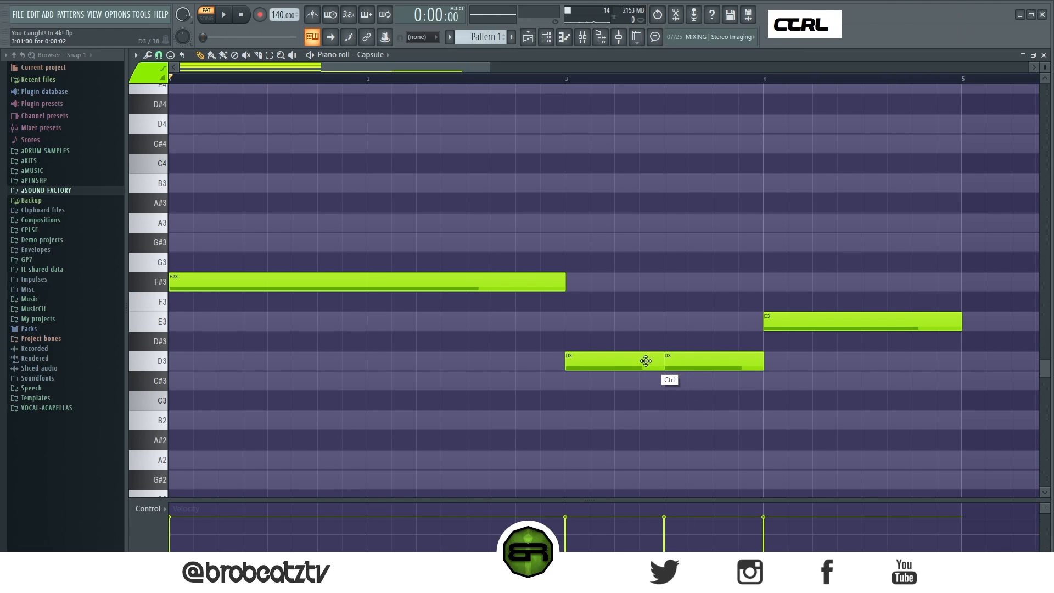
left_click_drag(649, 363, 682, 372, "ctrl")
right_click(686, 335)
Step: Select every note in the pattern and transpose them all up one octave
scroll(516, 323, "up", 3)
scroll(516, 322, "down", 3)
key("ctrl+a")
key("ctrl+Up")
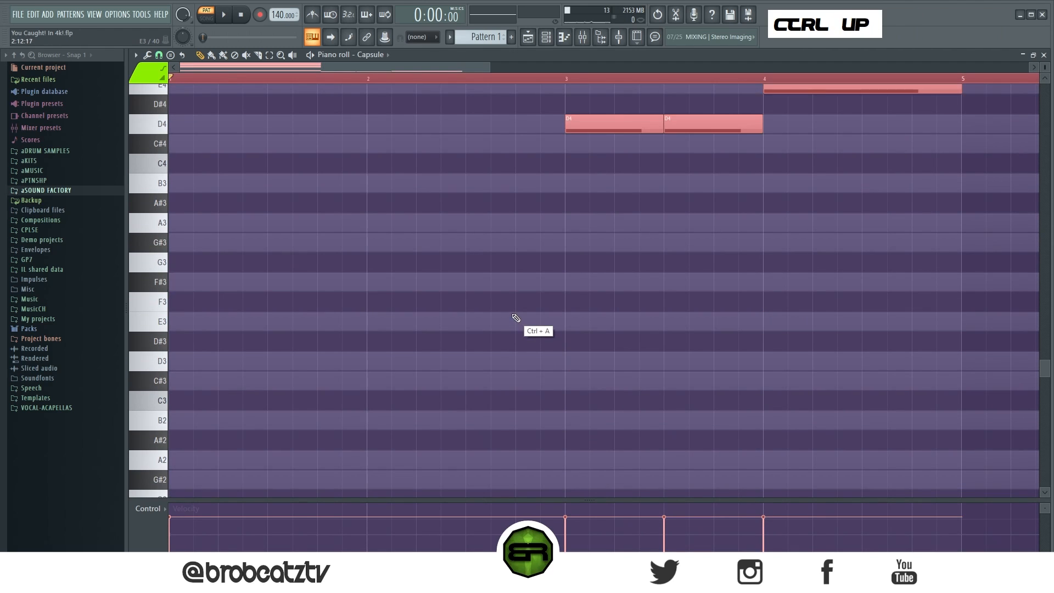
scroll(516, 318, "up", 5)
scroll(149, 352, "down", 6)
double_click(160, 385)
scroll(197, 356, "up", 9)
left_click(257, 358)
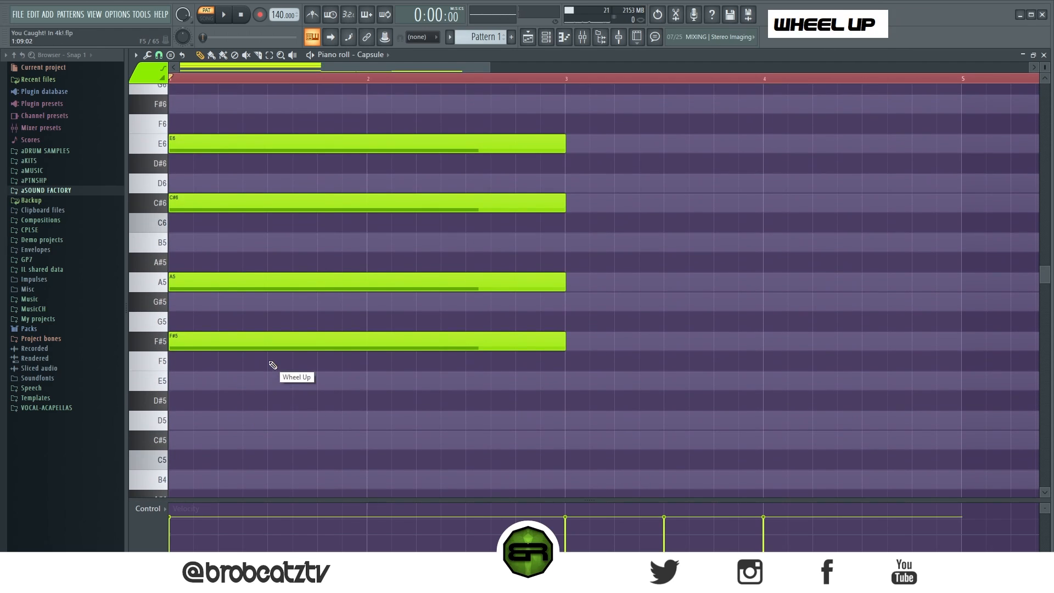
scroll(271, 369, "down", 2)
scroll(322, 301, "up", 4)
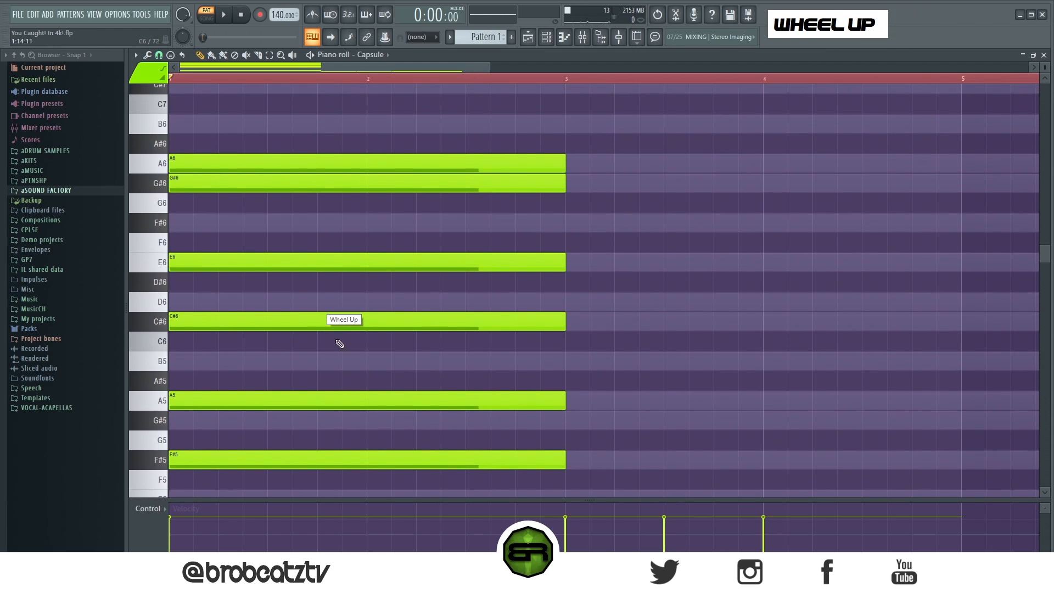
Step: Shorten the A5, C#6, E6, G#6 and A6 notes to two steps and move them to the start of bar 3
left_click_drag(476, 429, 577, 166)
key("shift+d")
right_click(439, 126)
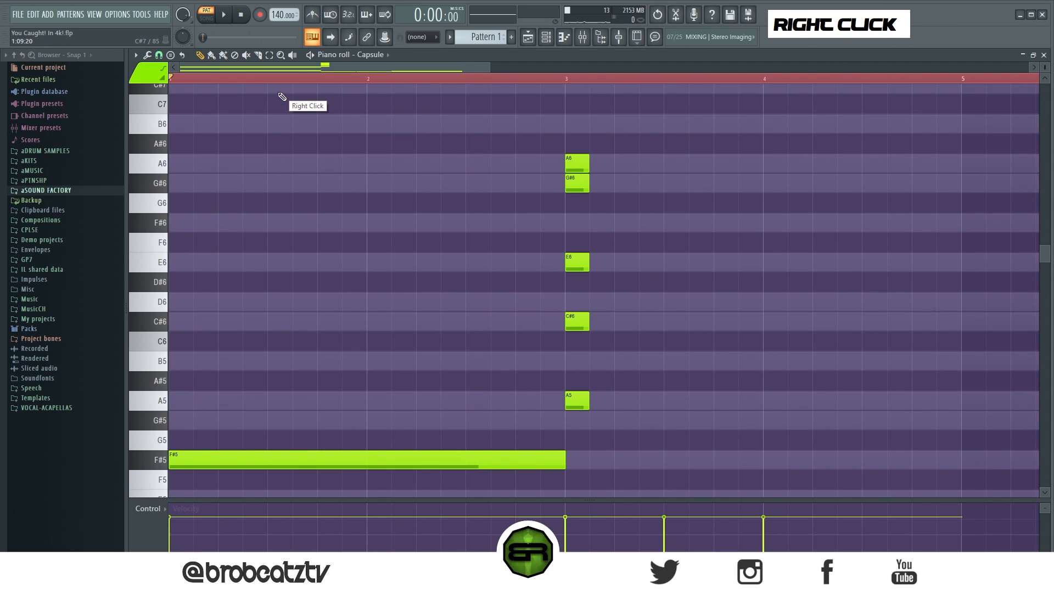
Step: Move the short A5 note to step 7 of bar 1, add a B5 note at step 13, and play back the phrase
scroll(515, 337, "down", 1)
right_click(551, 345)
left_click_drag(572, 343, 257, 339)
key("space")
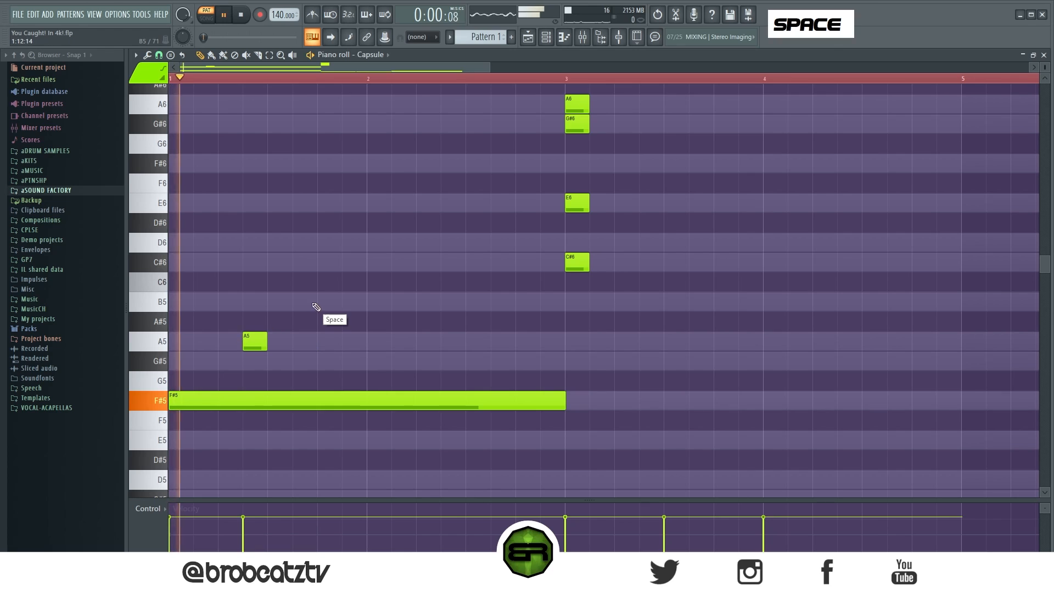
key("space")
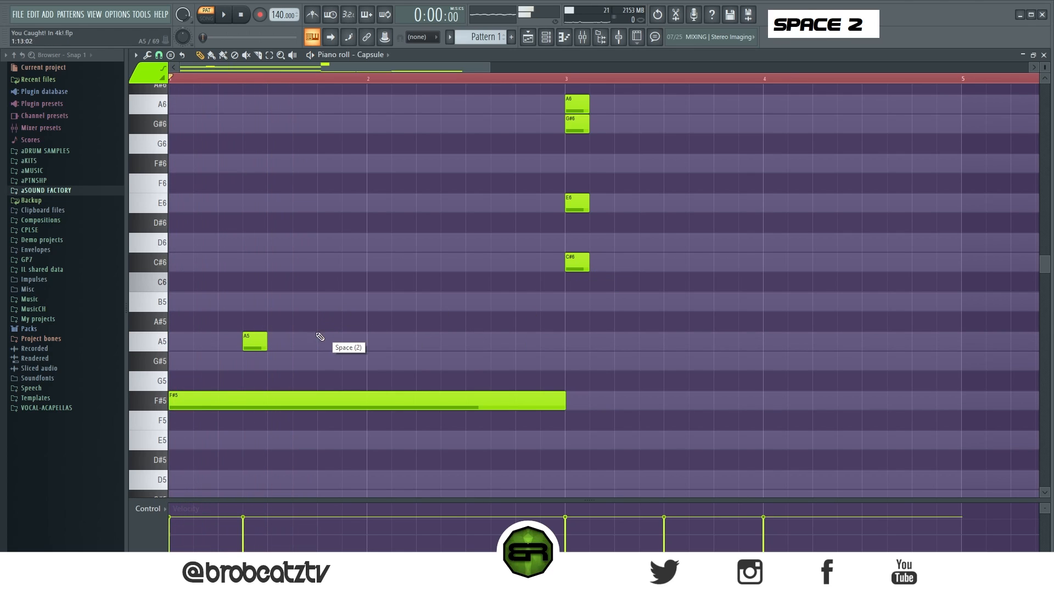
left_click(328, 301)
key("space")
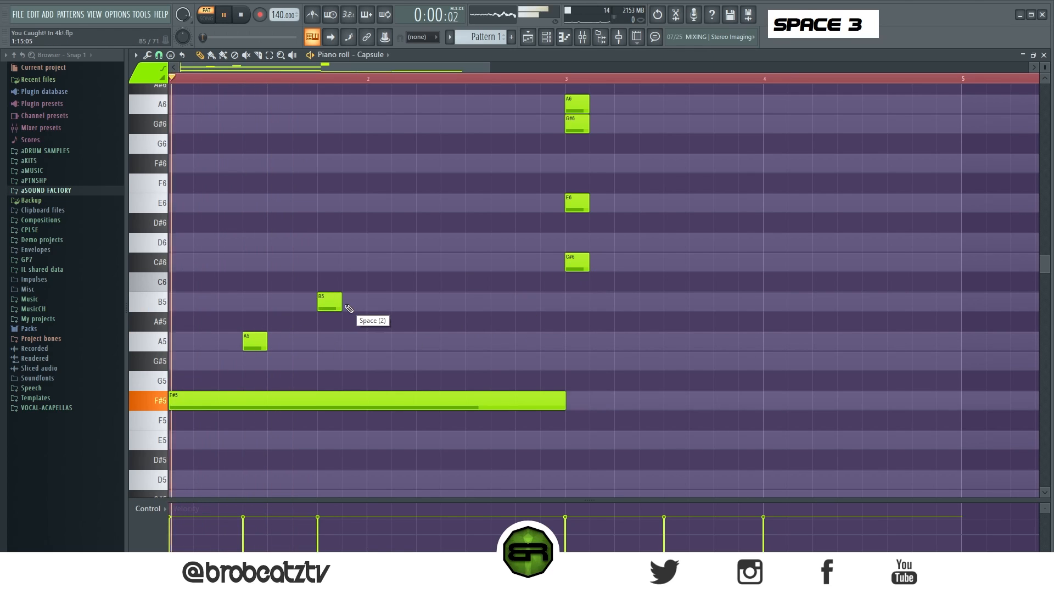
key("space")
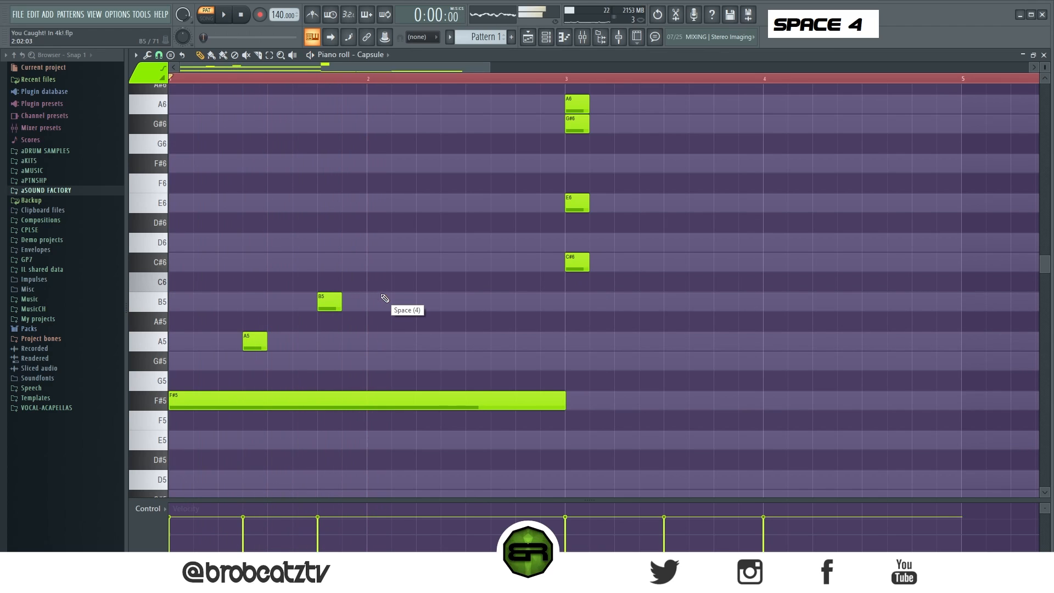
Step: Place the short A6, G#6 and E6 notes at steps 5, 9 and 13 of bar 2, plus another E6 at step 5 of bar 3
scroll(405, 299, "up", 2)
scroll(392, 251, "down", 1)
left_click_drag(572, 160, 522, 165)
left_click(582, 189, "ctrl")
left_click_drag(583, 189, 483, 188)
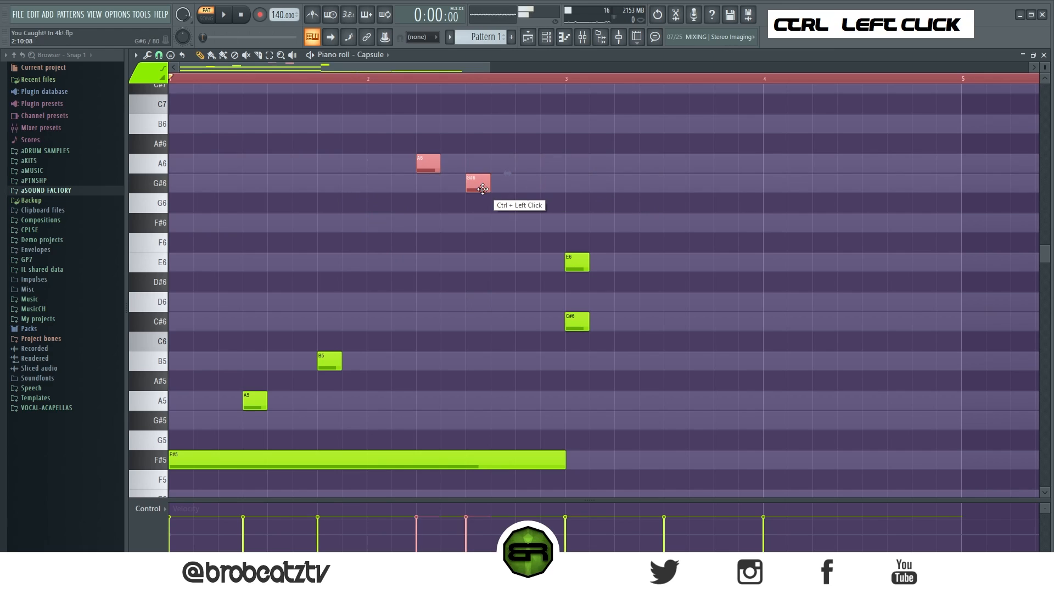
right_click(483, 219)
double_click(519, 262)
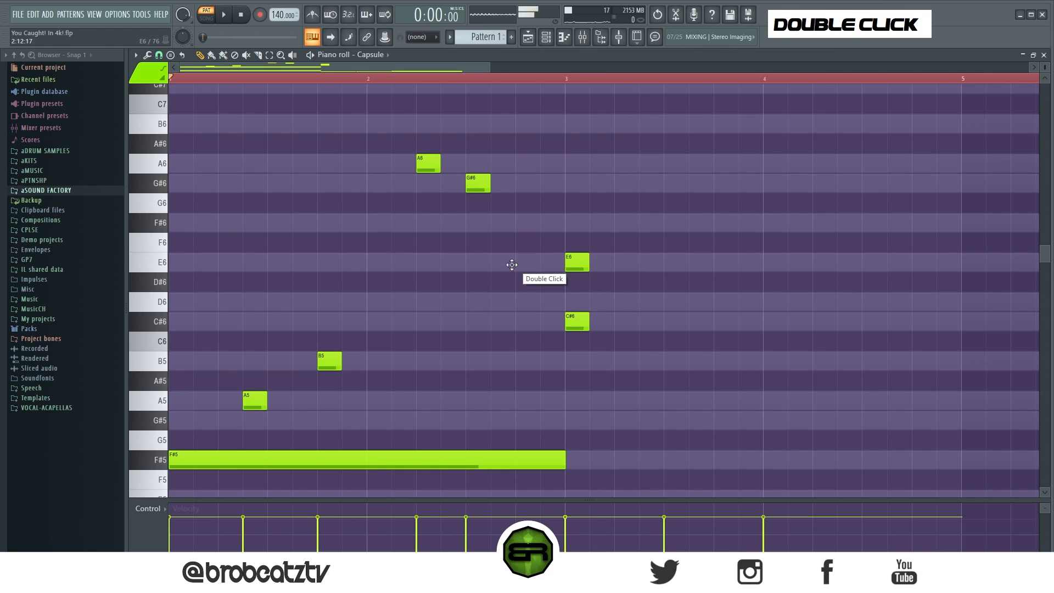
right_click(577, 262)
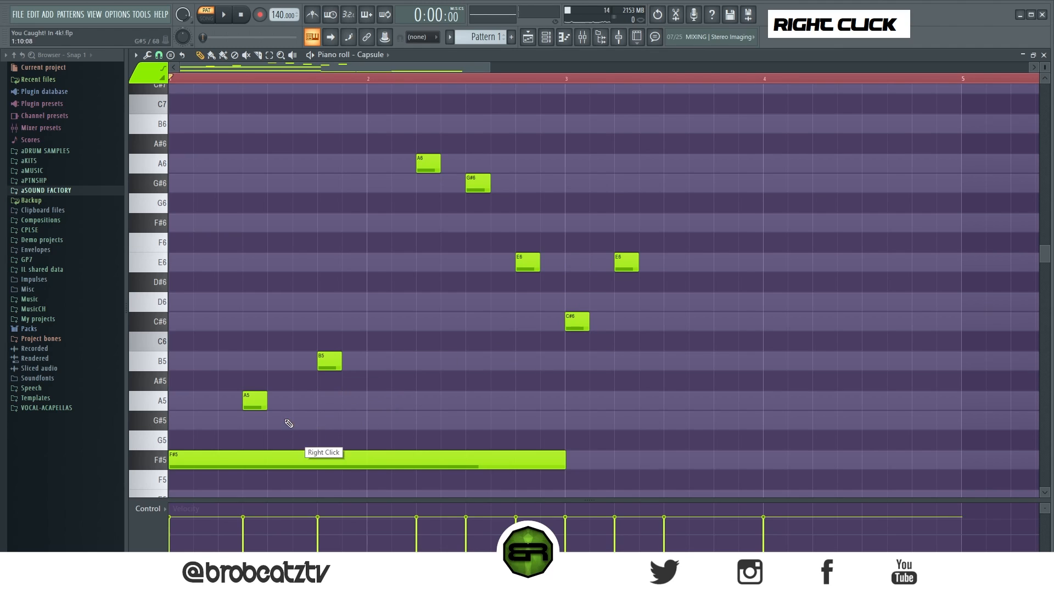
right_click(359, 362)
left_click_drag(365, 334, 238, 410)
right_click(386, 381)
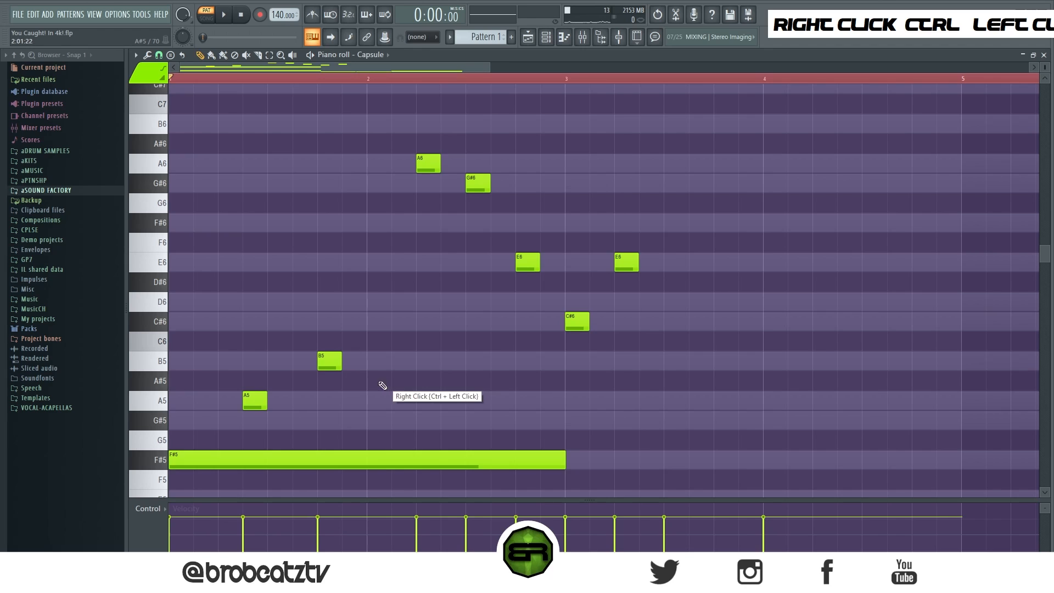
Step: Add a very short B5 at step 9 of bar 2, a three-step C#6 just after it, and a three-step B5 at step 13
mouse_move(338, 367)
left_mouse_down()
mouse_move(487, 370)
mouse_move(475, 370)
left_mouse_up()
left_click(471, 322, "alt")
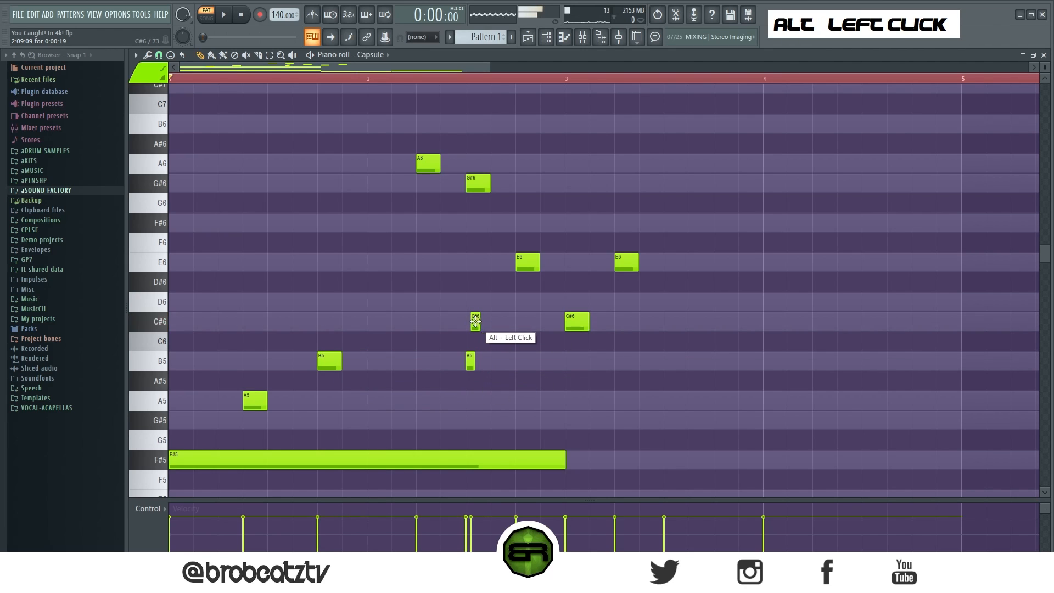
left_click_drag(482, 324, 511, 324)
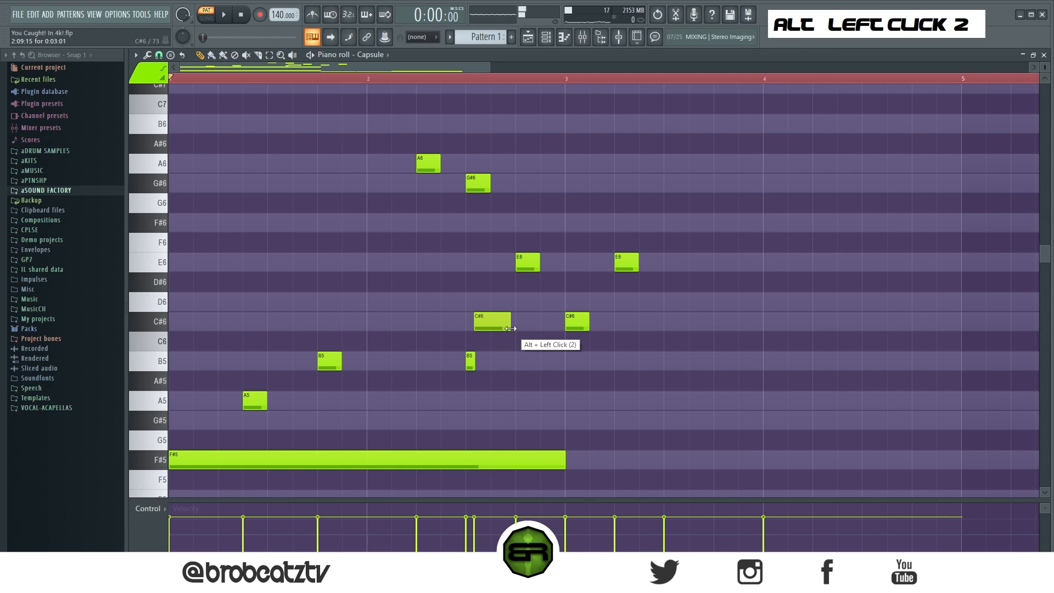
left_click(522, 362)
Step: Play back the melody and nudge the three-step C#6 in bar 2 slightly earlier, off the grid
key("space")
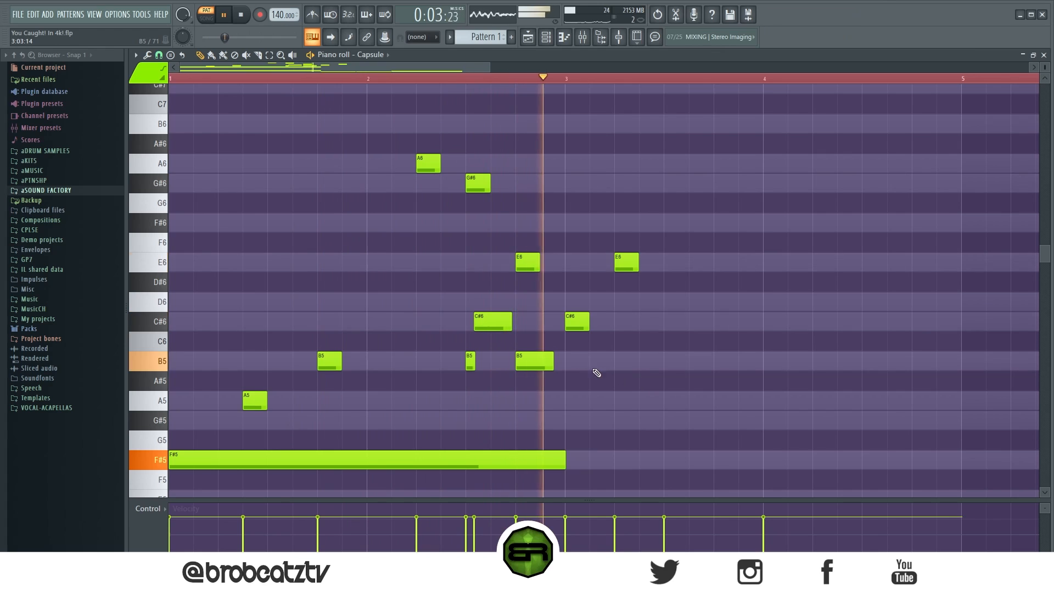
key("space")
key("space")
left_click_drag(492, 330, 489, 328)
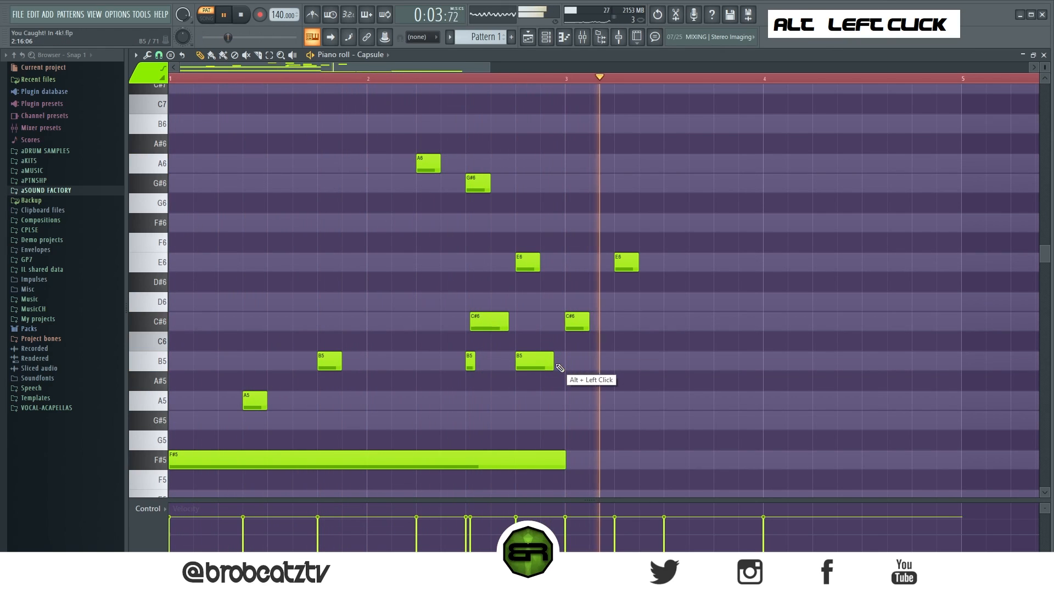
key("space")
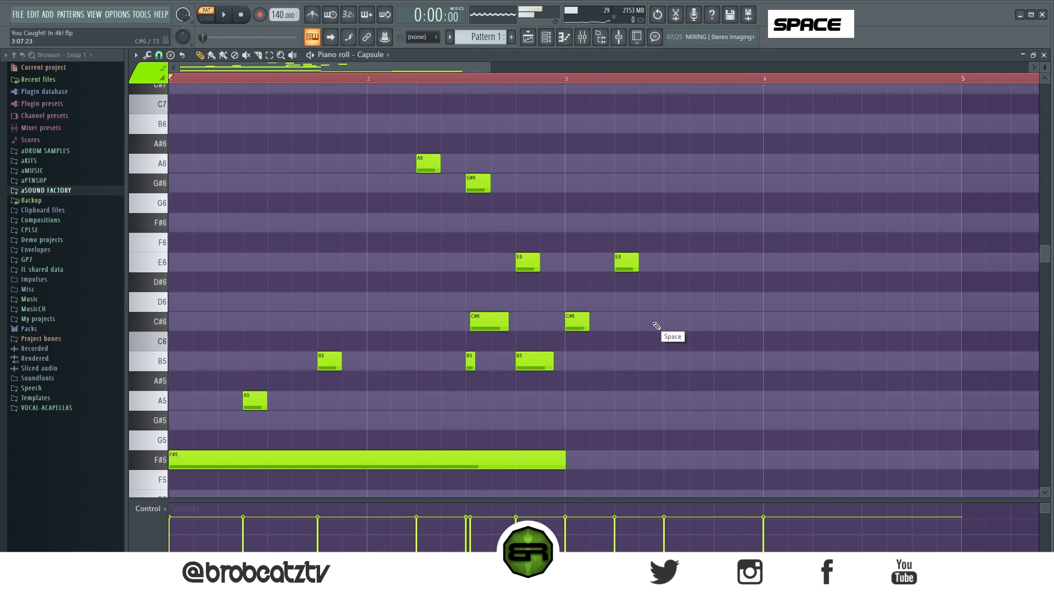
Step: Place C#6 and A5 notes at step 9 of bar 3, extend both almost to bar 4, and copy a B5 to step 13
double_click(665, 324)
scroll(369, 396, "down", 1)
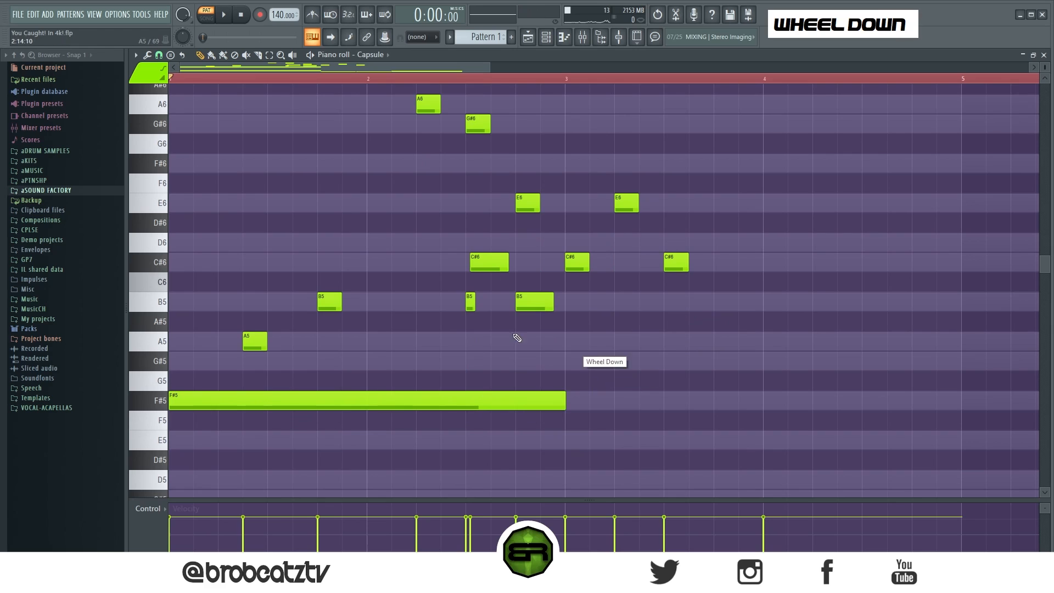
left_click(258, 346, "ctrl")
left_click_drag(259, 347, 680, 351, "shift")
left_click(532, 311, "ctrl")
left_click_drag(532, 312, 733, 317, "shift")
right_click(725, 347)
left_click_drag(682, 258, 758, 345, "ctrl")
Step: Add a one-bar F#5 note in bar 3 and slightly trim the end of the two-bar F#5 before it
left_click(626, 405)
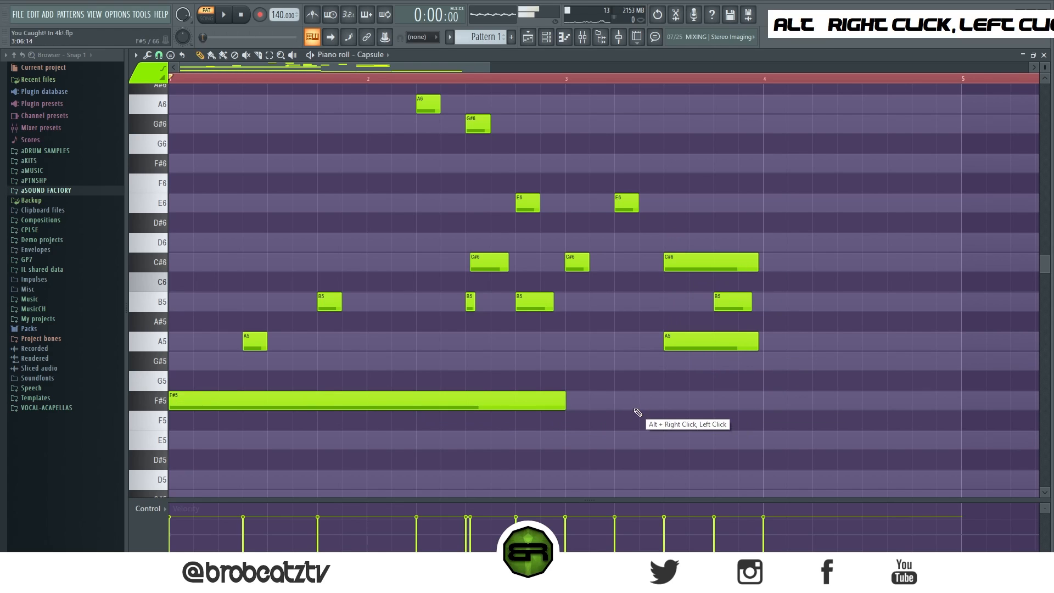
double_click(571, 401)
left_click_drag(959, 403, 765, 403)
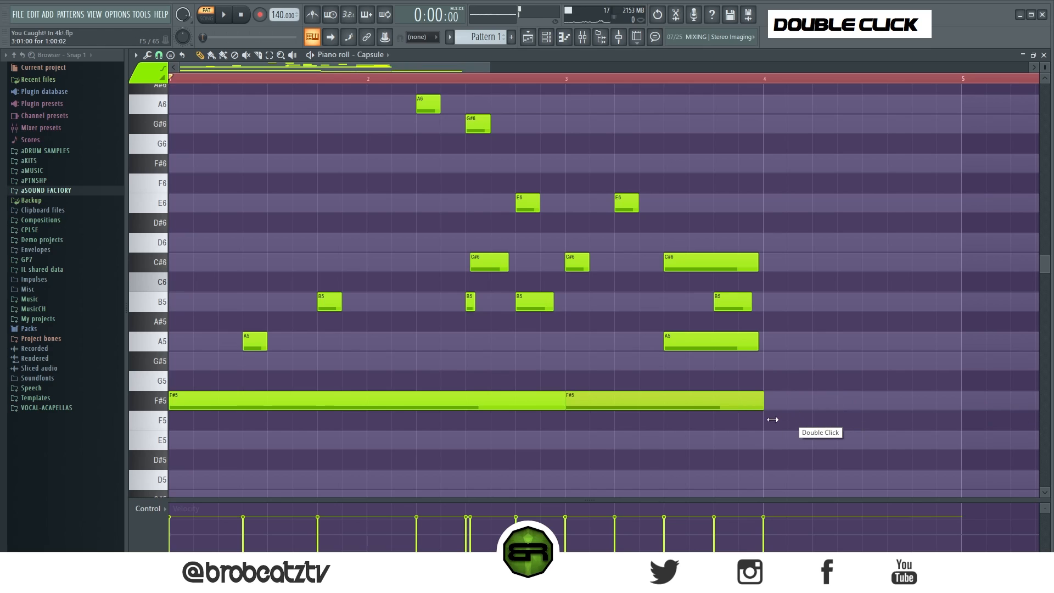
left_click_drag(565, 404, 561, 406)
left_click(567, 421, "ctrl")
Step: Extend the starts of the long C#6 and A5 notes back to step 7 of bar 3 and play back the melody
key("space")
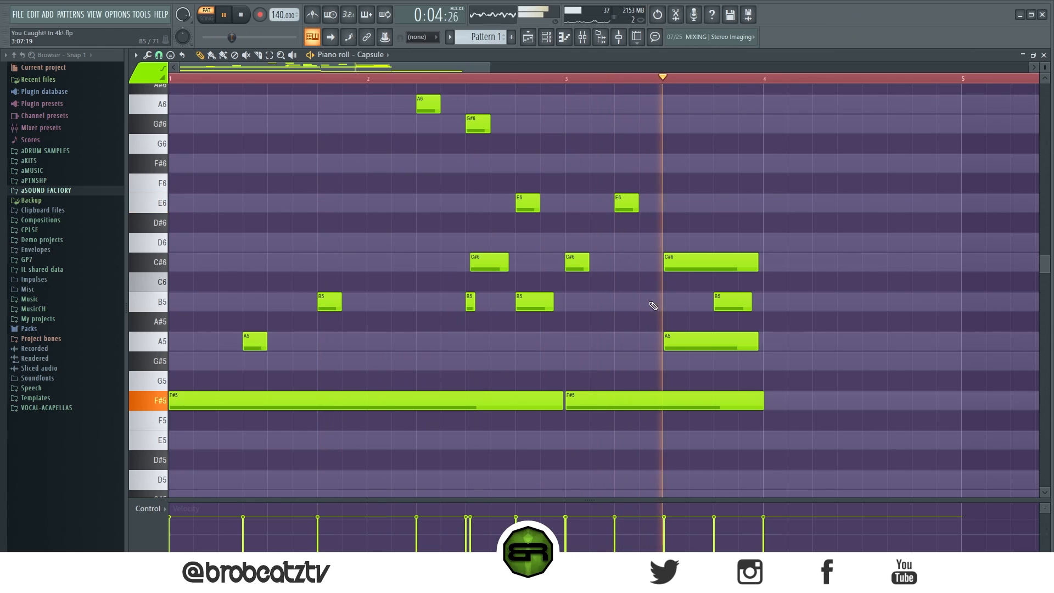
key("space")
key("space")
left_click_drag(668, 266, 671, 341)
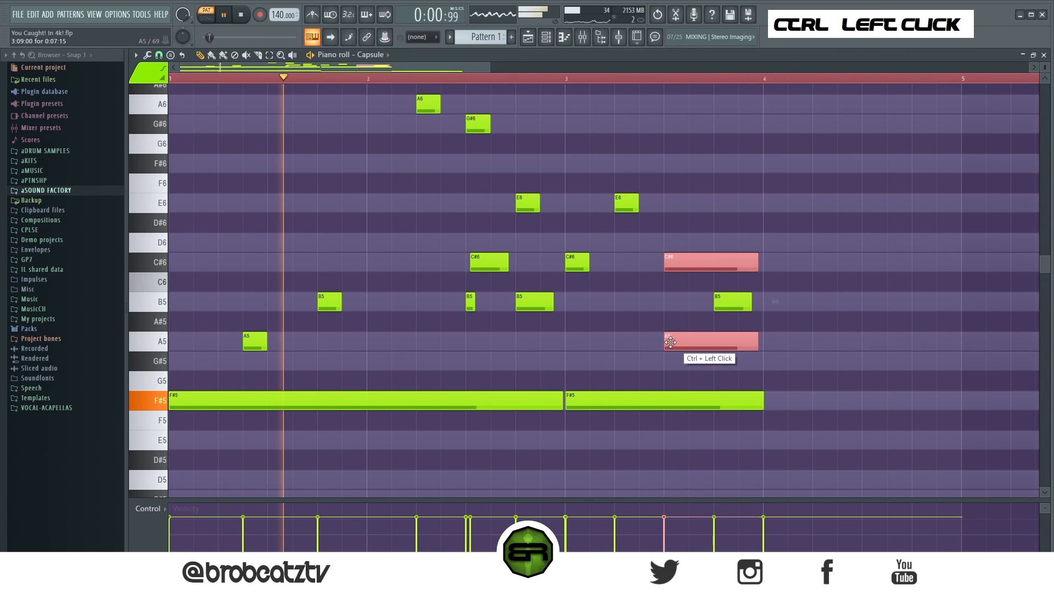
left_click(655, 343)
right_click(789, 343)
left_click_drag(679, 261, 642, 350)
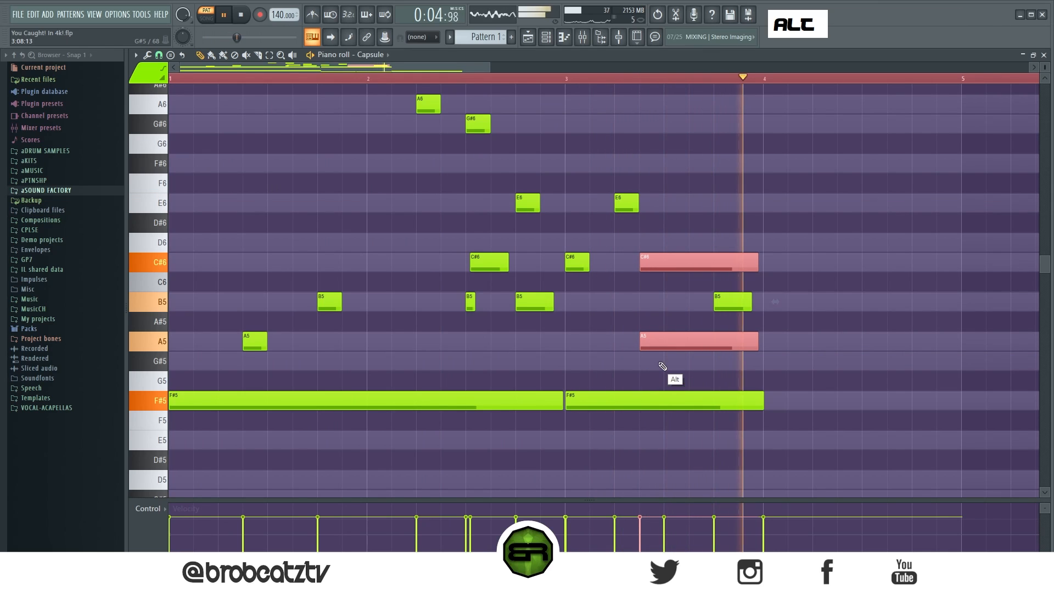
key("space")
right_click(642, 277)
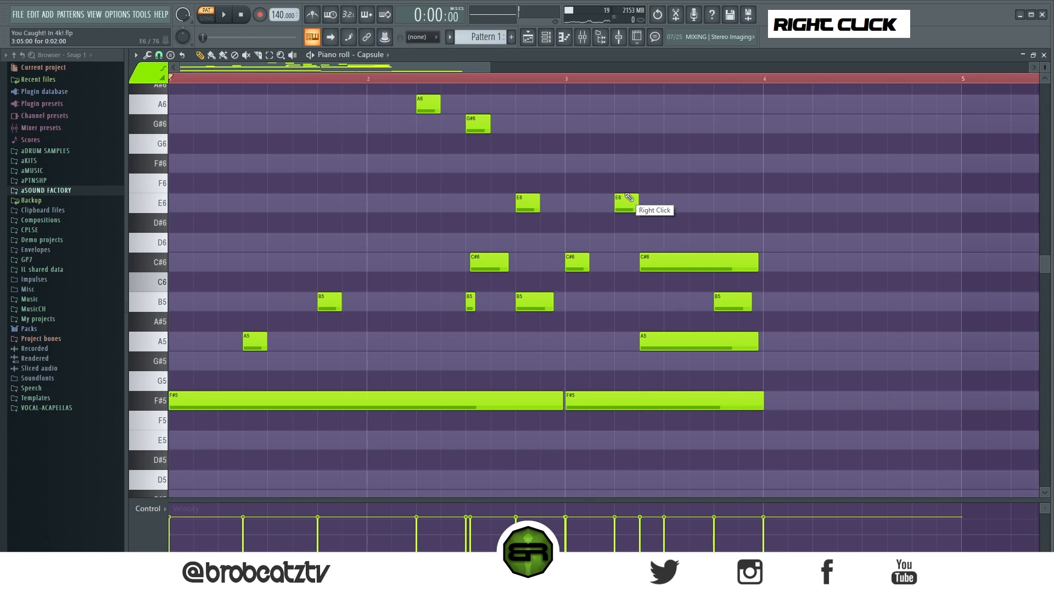
key("space")
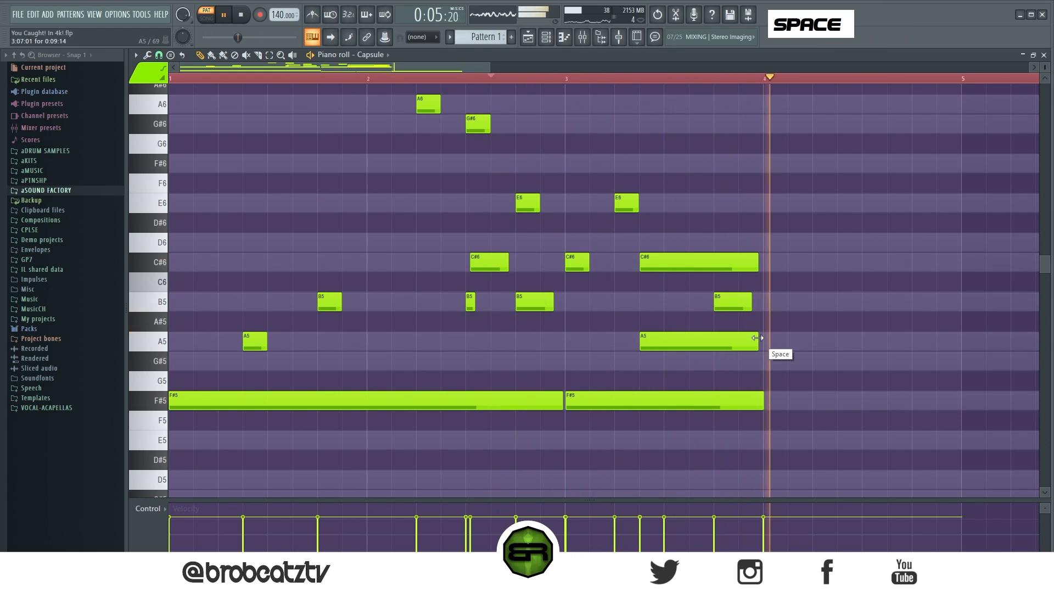
key("space")
Step: Copy the long C#6 note from bar 3 to step 5 of bar 4
scroll(551, 82, "right", 3)
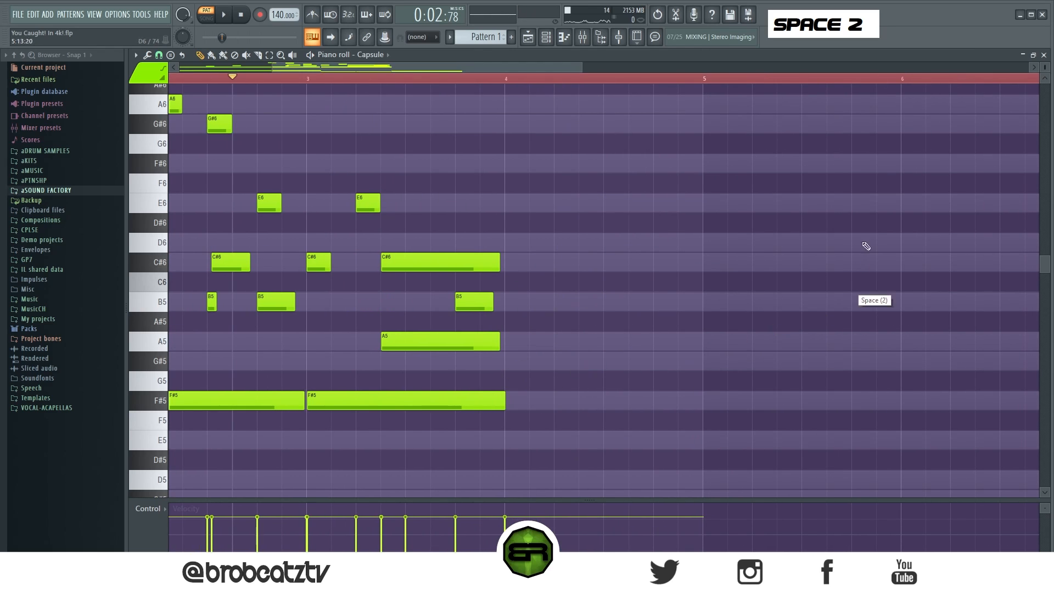
right_click(618, 314)
left_click_drag(438, 272, 560, 282)
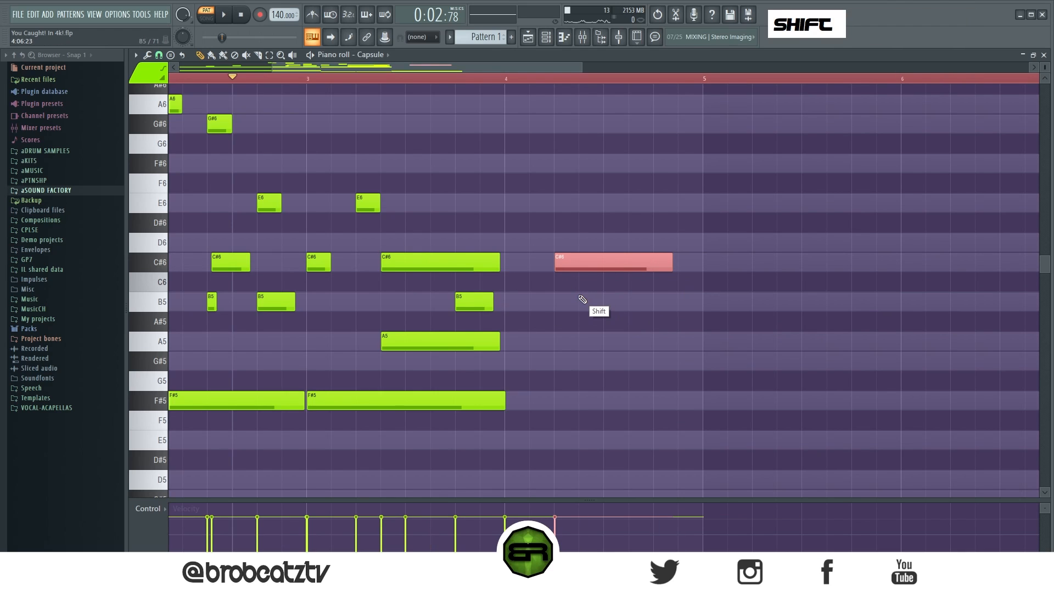
Step: Shorten the C#6 at step 5 of bar 4 to 0:05:20 and place a short F#5 at the same step
right_click(634, 280)
left_click_drag(670, 268, 624, 274)
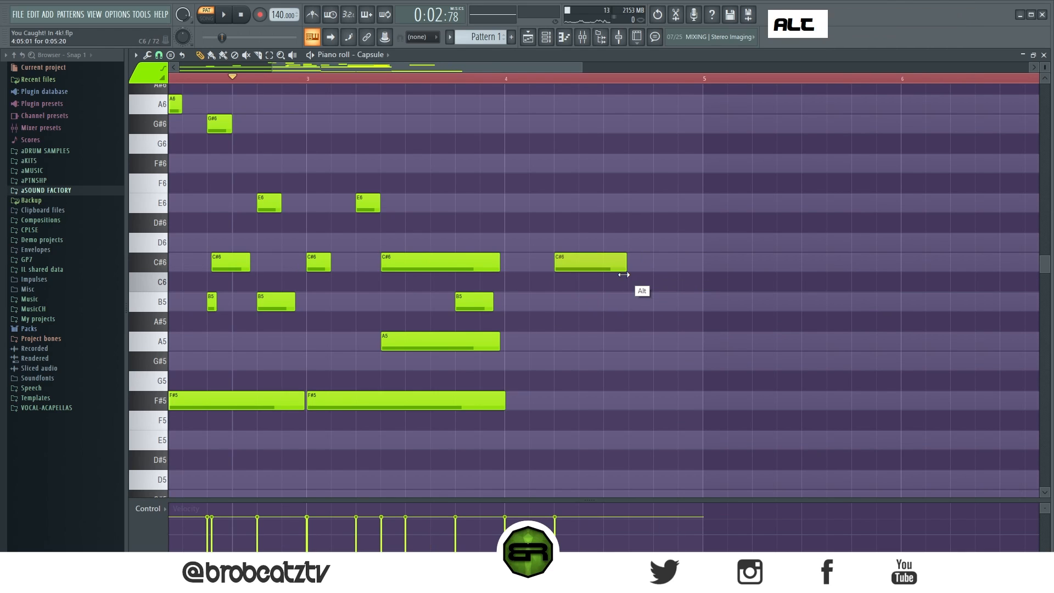
left_click(360, 420)
right_click(367, 420)
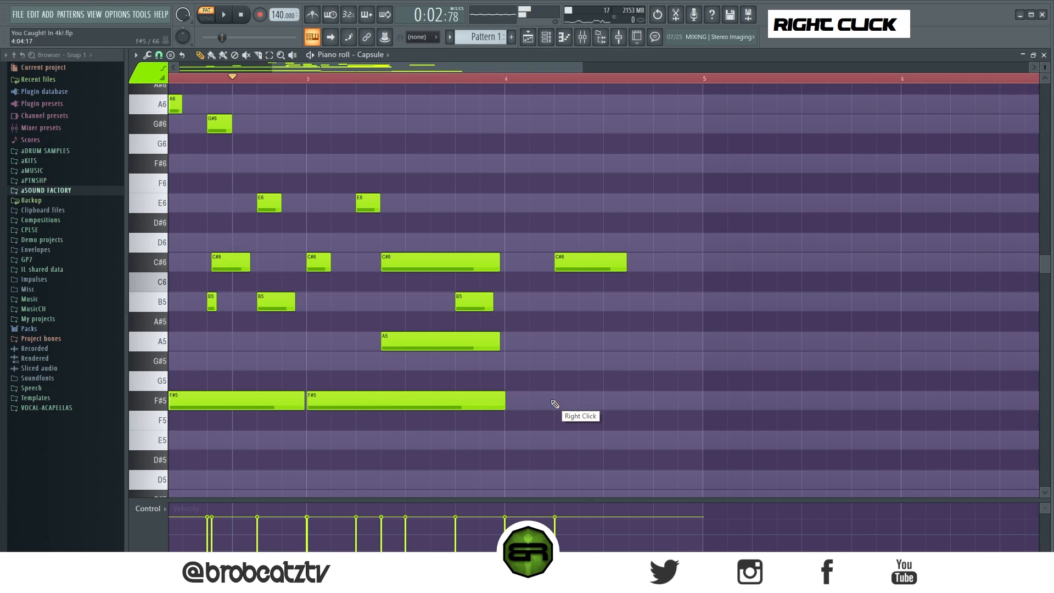
left_click(555, 403)
left_click_drag(748, 404, 565, 413)
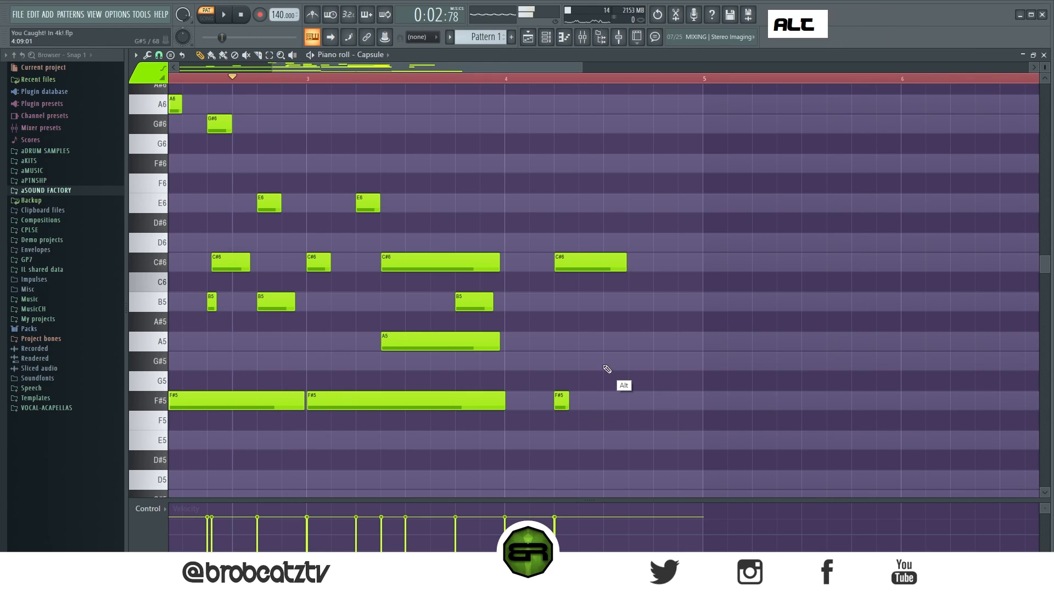
Step: Add short G#5 and A5 notes around step 9 of bar 4, B5 at step 11, A5 at step 13 and F#5 at step 15
right_click(613, 354)
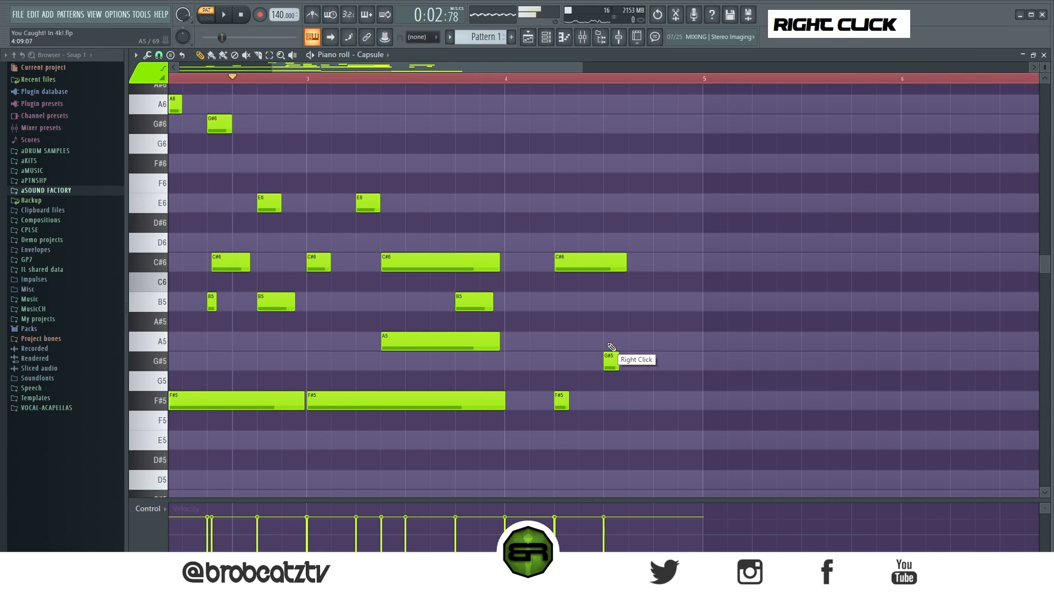
left_click(612, 341, "alt")
left_click(606, 360, "alt")
left_click(633, 302, "alt")
left_click(654, 341, "alt")
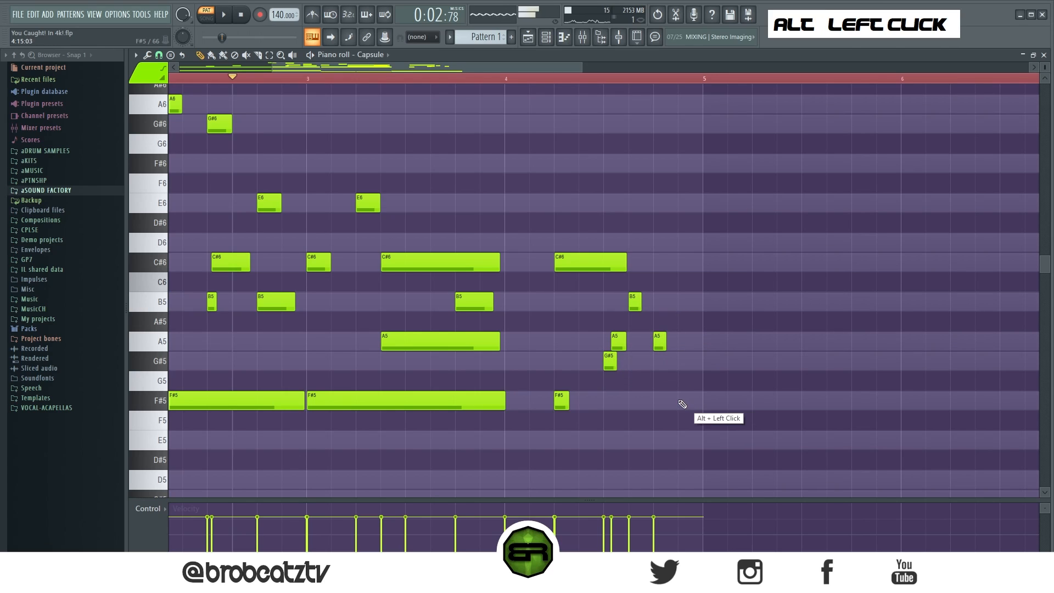
left_click(679, 400, "alt")
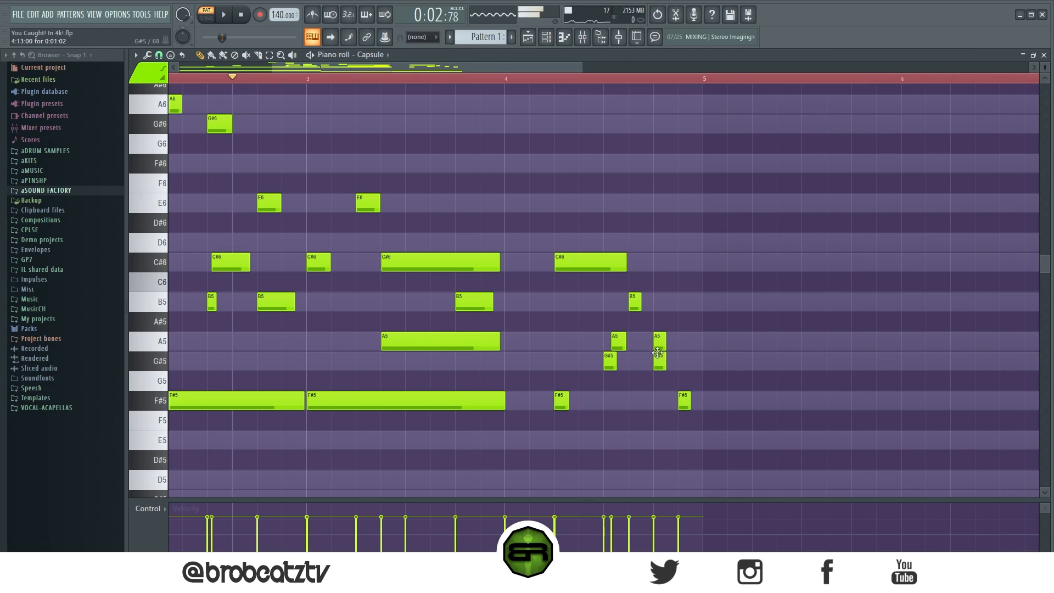
Step: Replace the short A5 at step 13 of bar 4 with a G#5 and play back the phrase
key("space")
right_click(658, 345)
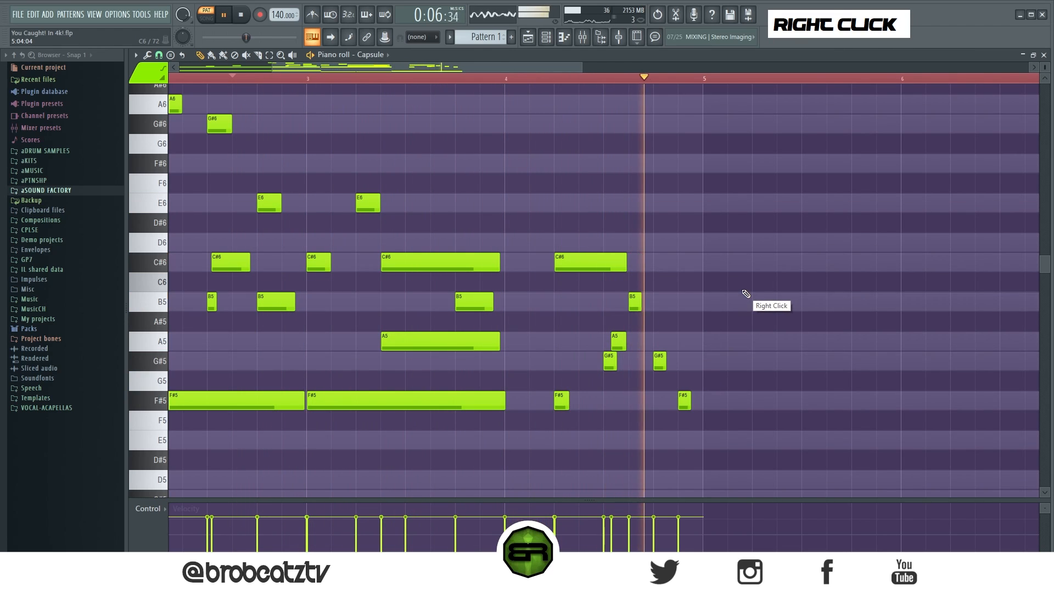
key("space")
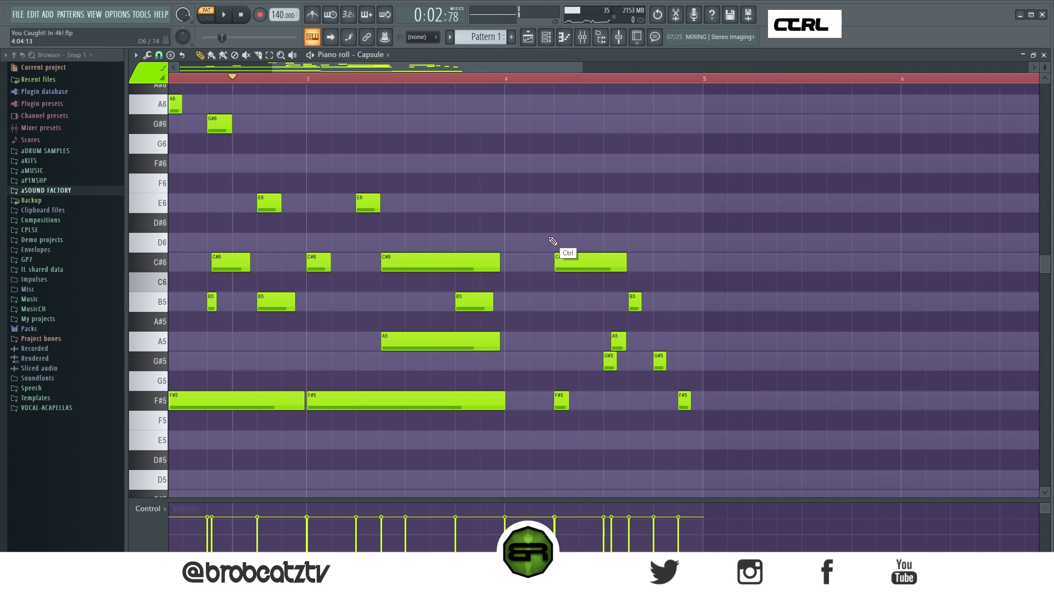
Step: Duplicate the whole four-bar melody into bars 5 to 8
left_click_drag(541, 215, 705, 430)
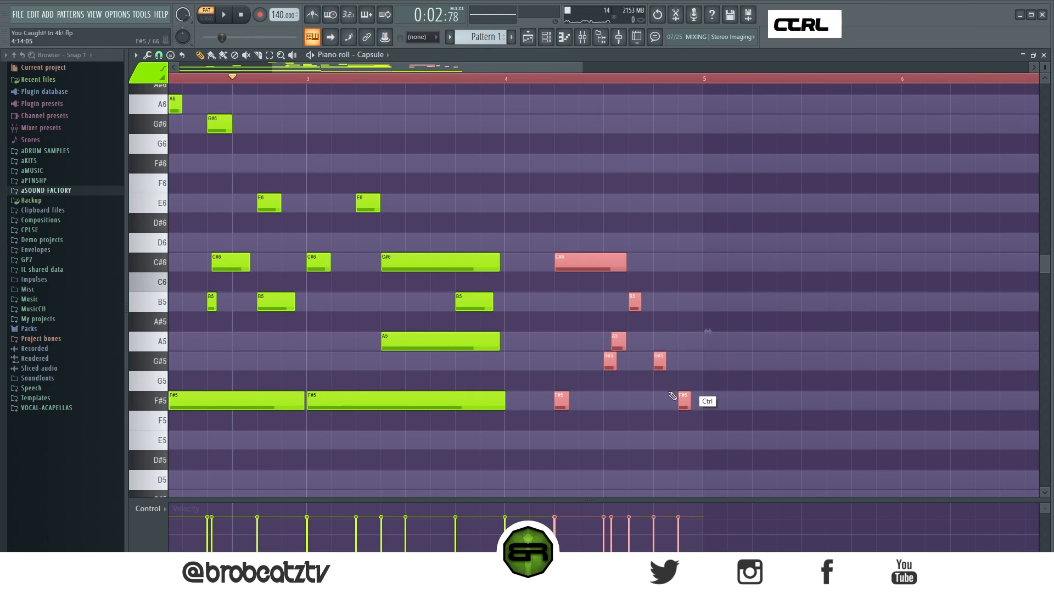
right_click(692, 338)
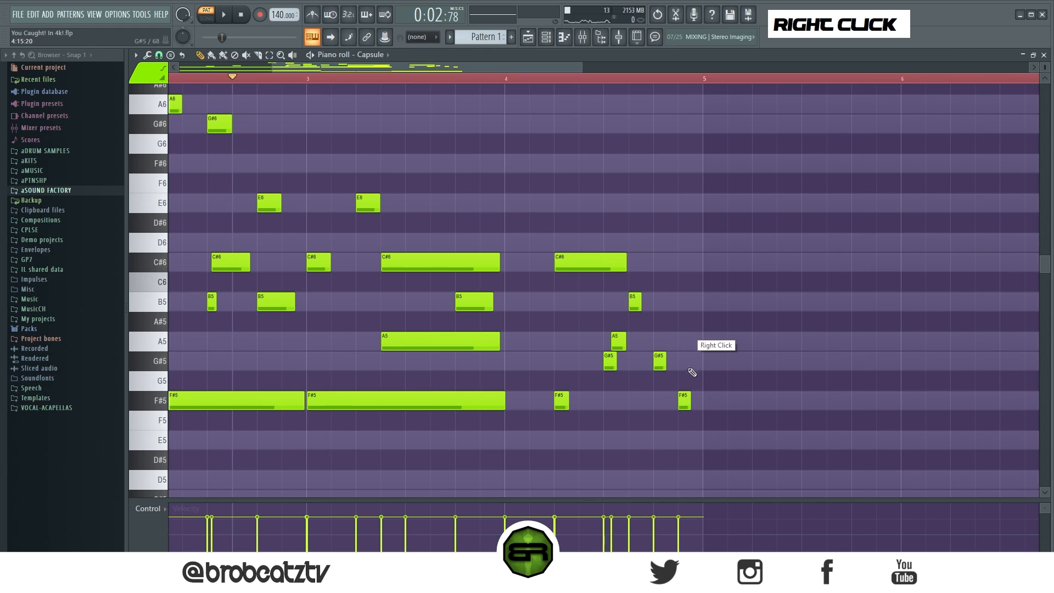
left_click_drag(458, 70, 351, 78)
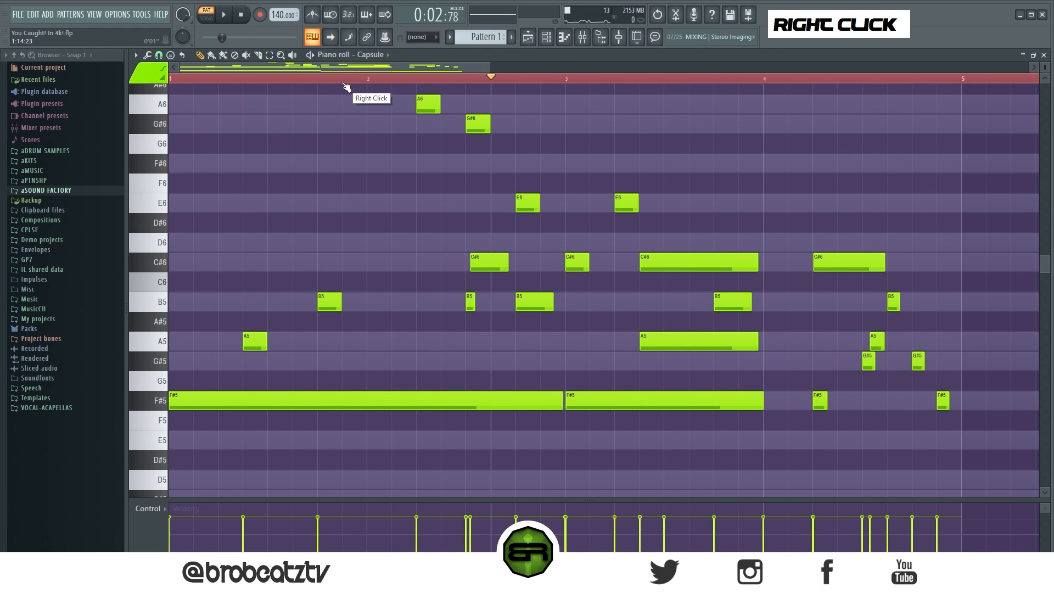
scroll(345, 96, "down", 3)
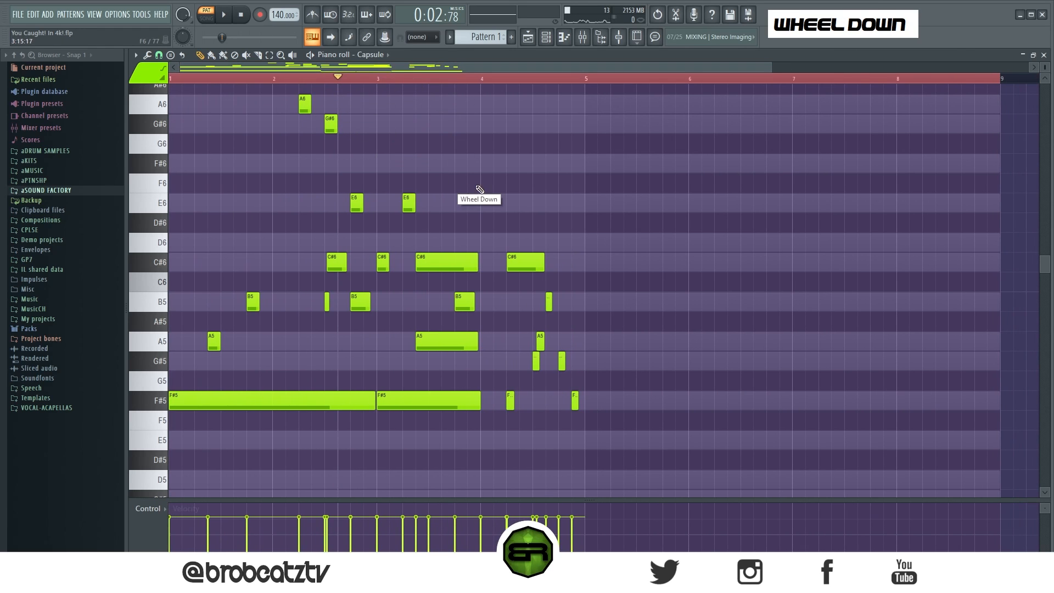
key("ctrl+a")
left_click_drag(236, 392, 614, 391)
right_click(724, 182)
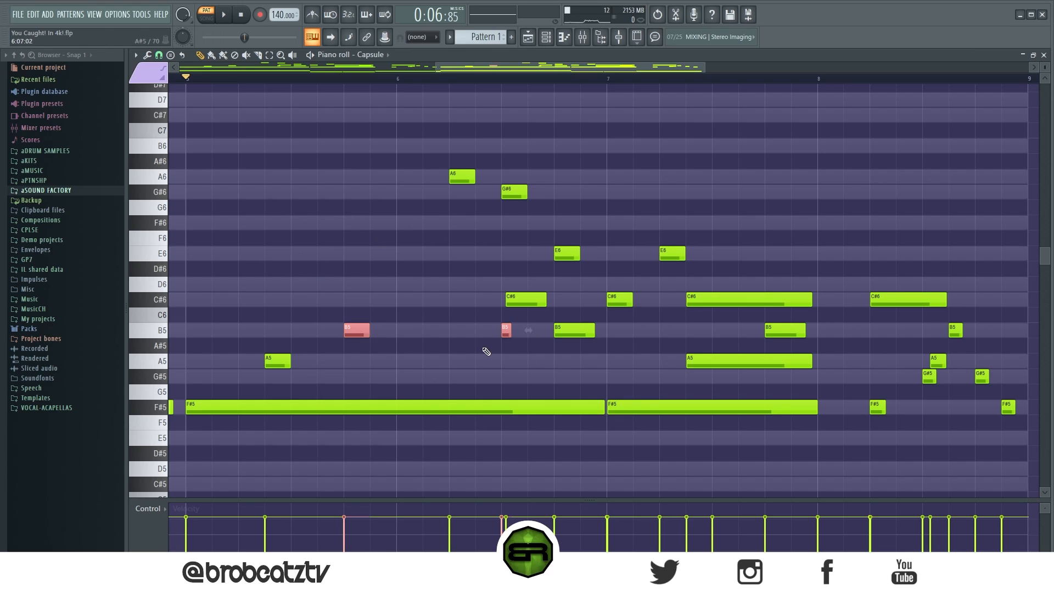
Step: Add a G#5 at the start of bar 5 and move the bar's A5 to step 5
right_click(421, 341)
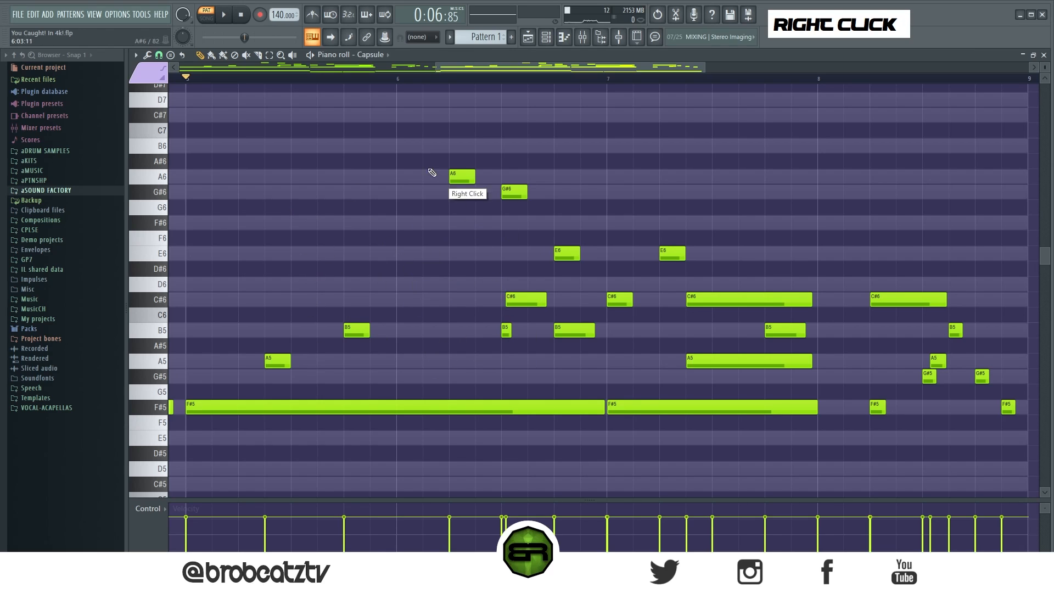
left_click_drag(313, 169, 795, 382, "ctrl")
right_click(670, 375)
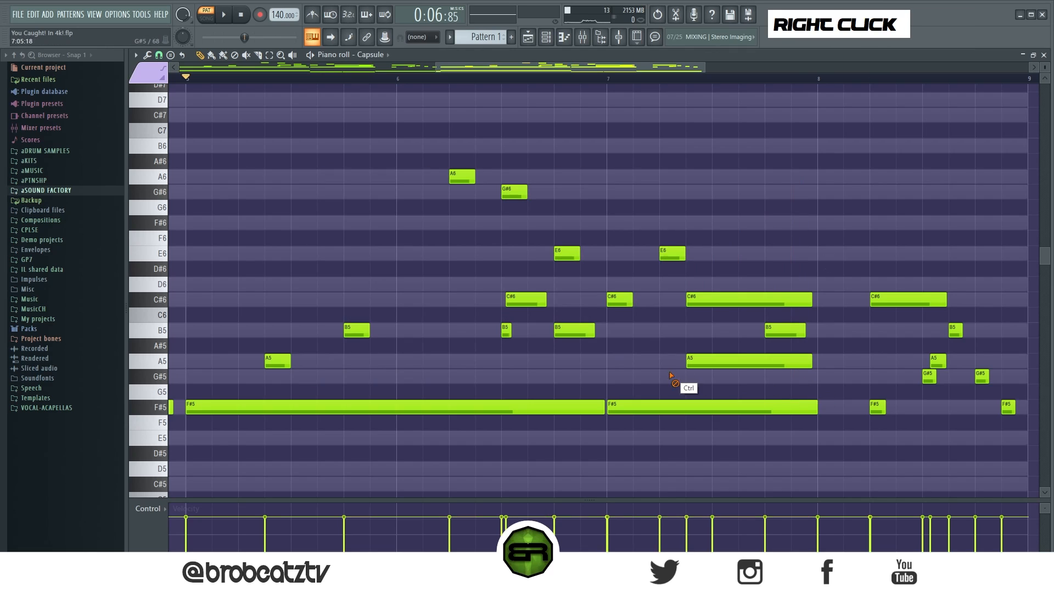
left_click_drag(187, 377, 278, 372)
left_click_drag(278, 365, 251, 363)
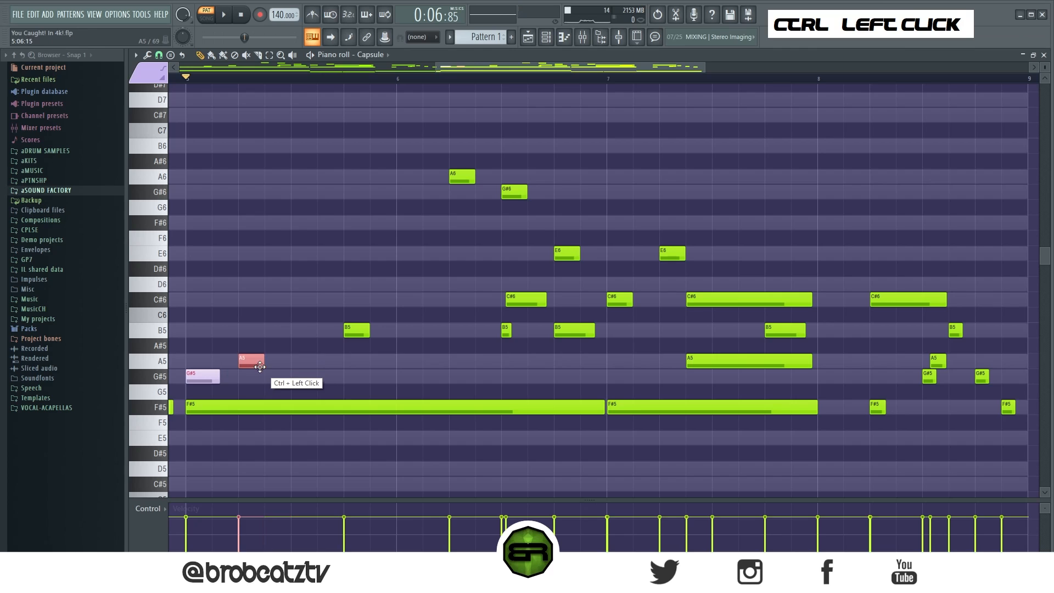
right_click(295, 361)
Step: Play back the opening of the varied melody from bar 5 several times
key("space")
key("space")
key("space")
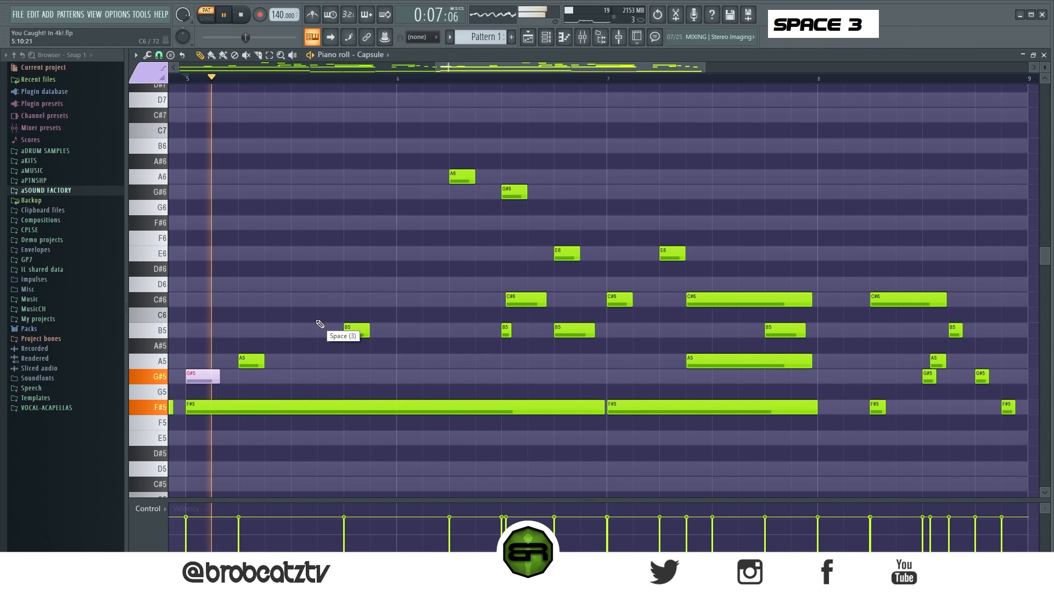
key("space")
key("space")
key("space")
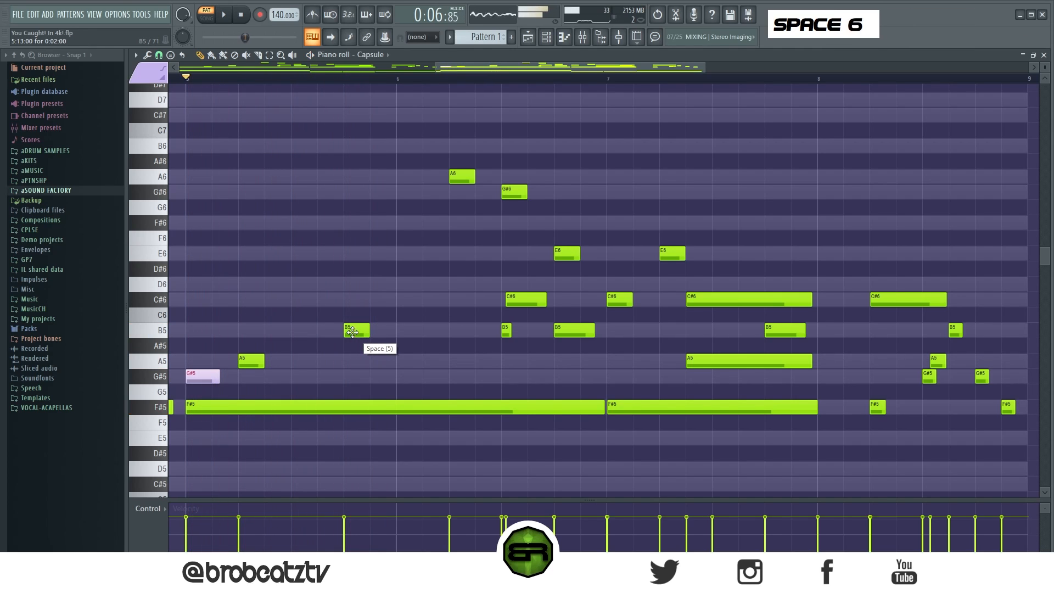
right_click(363, 366)
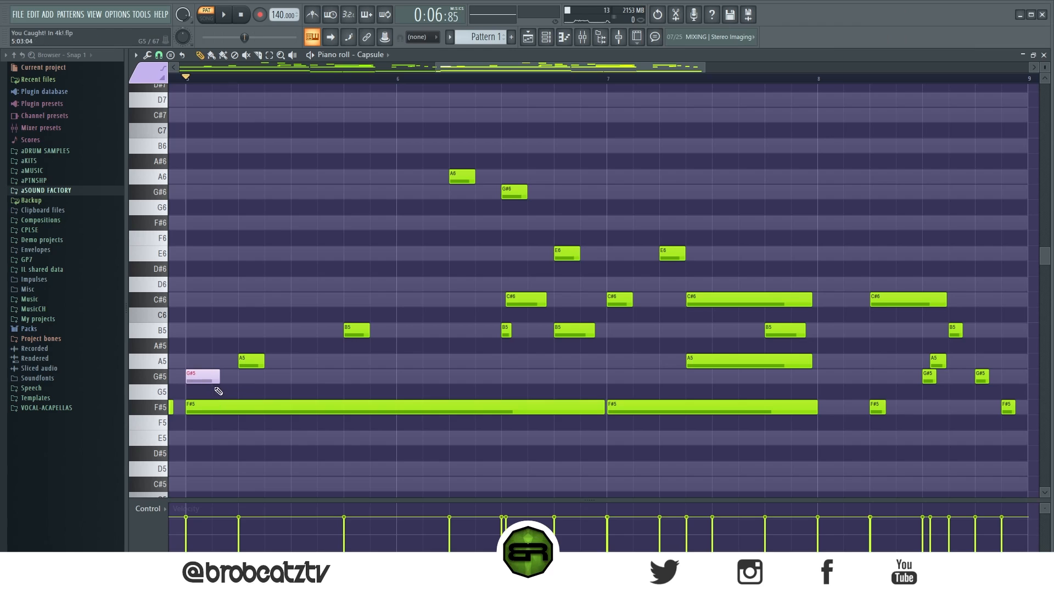
Step: Replace the B5 at step 13 of bar 5 with a C#6 and copy it an octave up to C#7
right_click(357, 327)
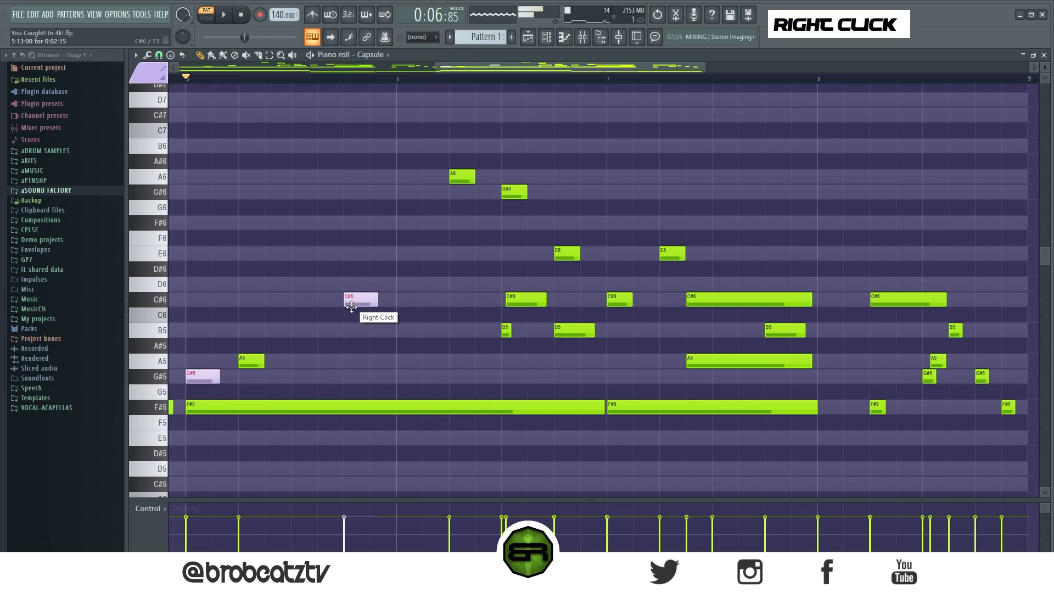
left_click(362, 310, "ctrl")
left_click(354, 304, "shift")
key("ctrl+Up")
right_click(381, 229)
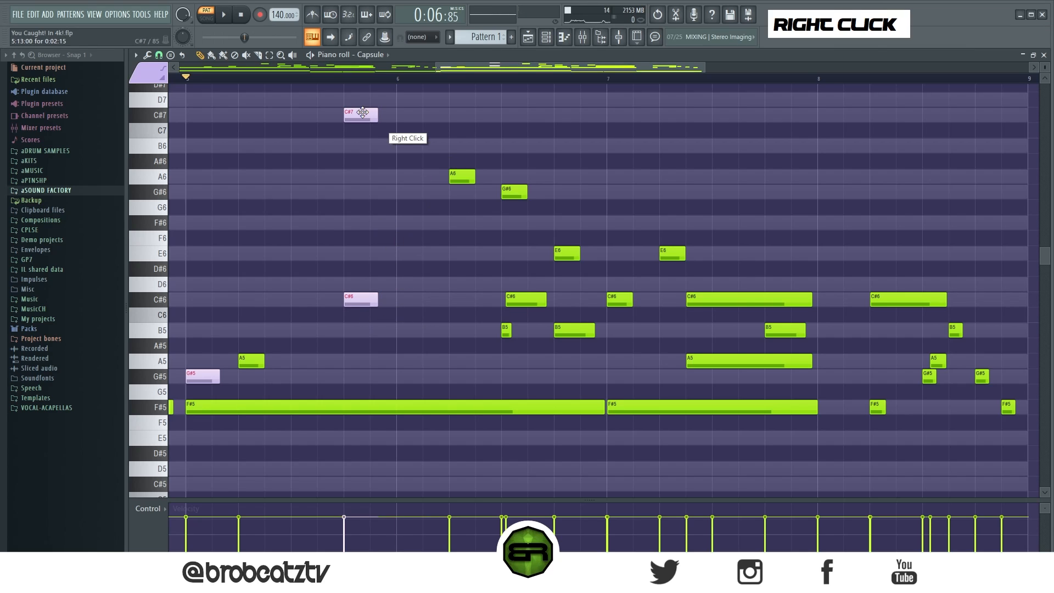
left_click(361, 115, "ctrl+shift")
left_click(462, 176, "ctrl+shift")
left_click(514, 191, "ctrl+shift")
left_click(567, 253, "ctrl+shift")
right_click(583, 266)
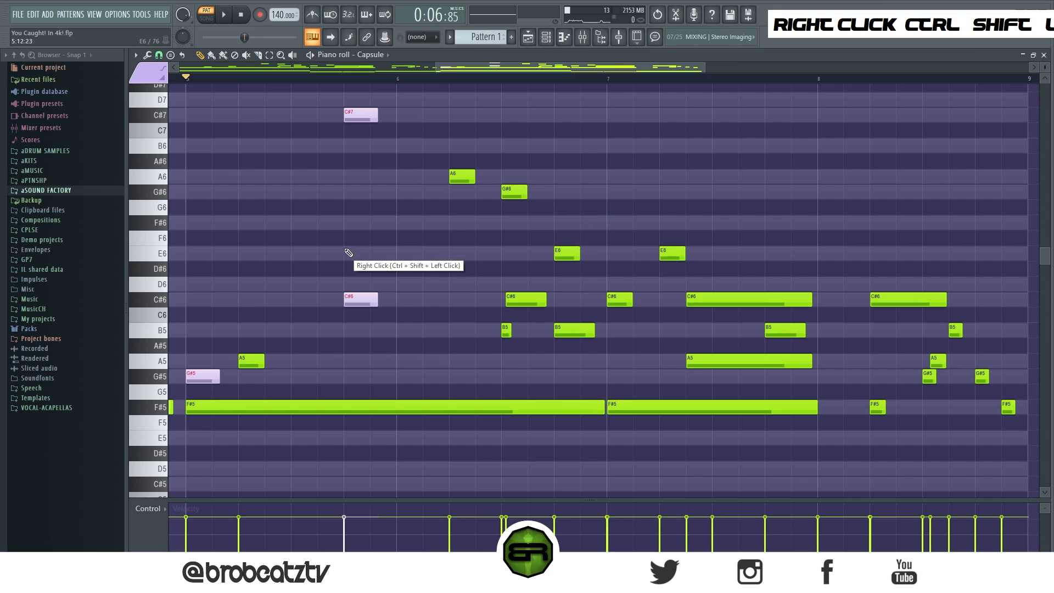
Step: Add a short F#6 at the start of bar 6 and play back the melody from bar 5
left_click_drag(351, 300, 416, 227)
left_click(447, 236, "ctrl")
right_click(445, 236)
key("space")
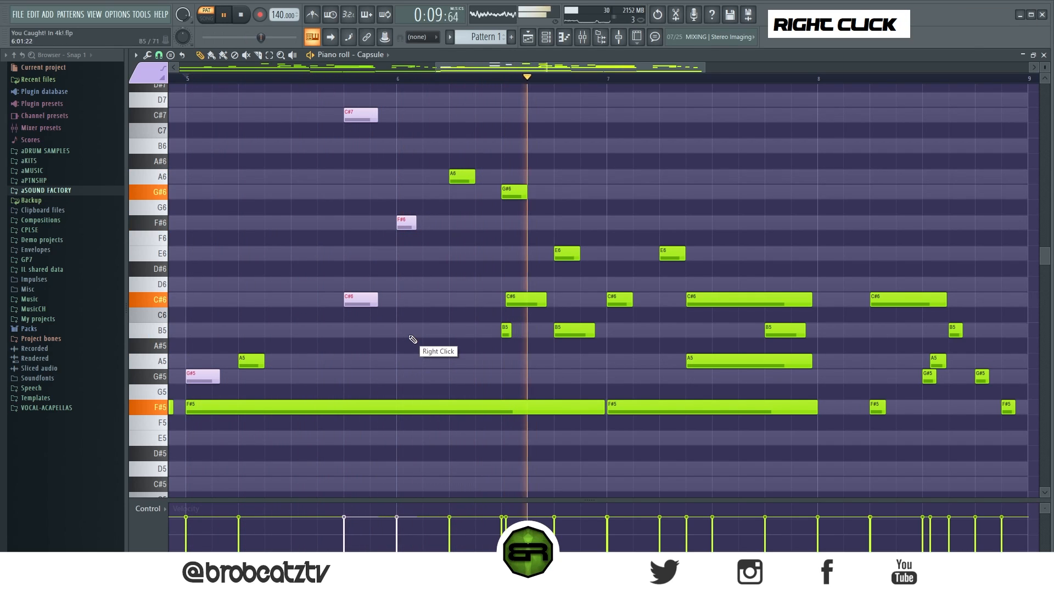
key("space")
key("space")
key("space")
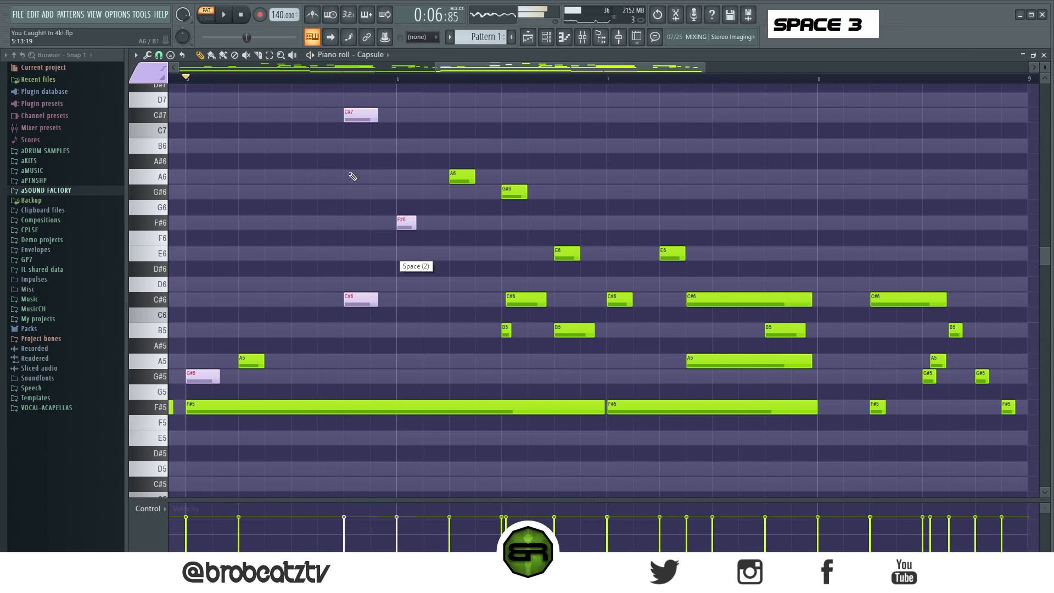
Step: Nudge the C#7 in bar 5 slightly later than the C#6 below it and play back the melody
left_click(356, 114, "alt")
left_click_drag(356, 114, 360, 114)
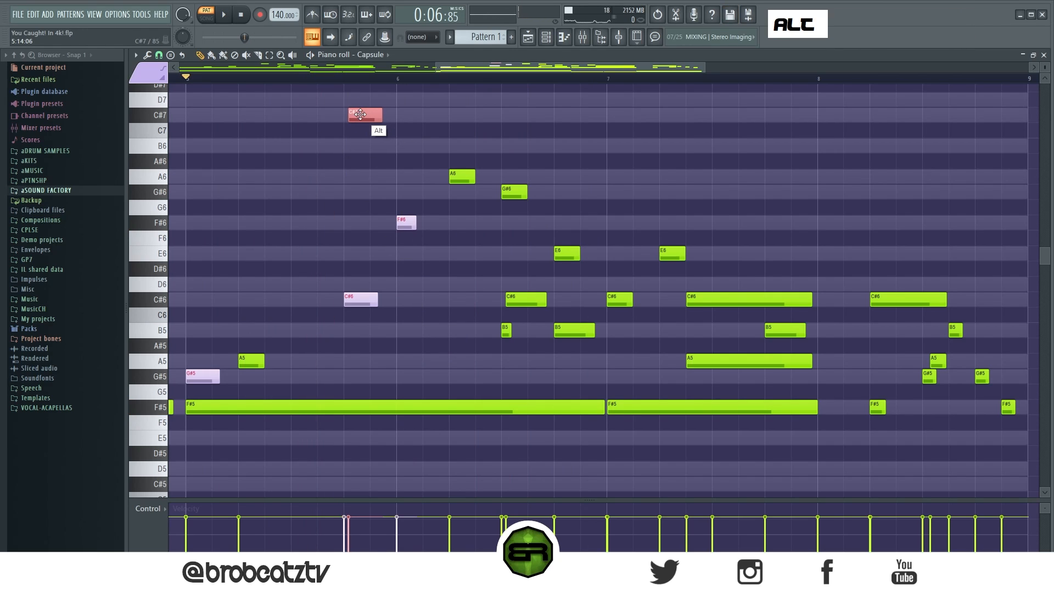
key("space")
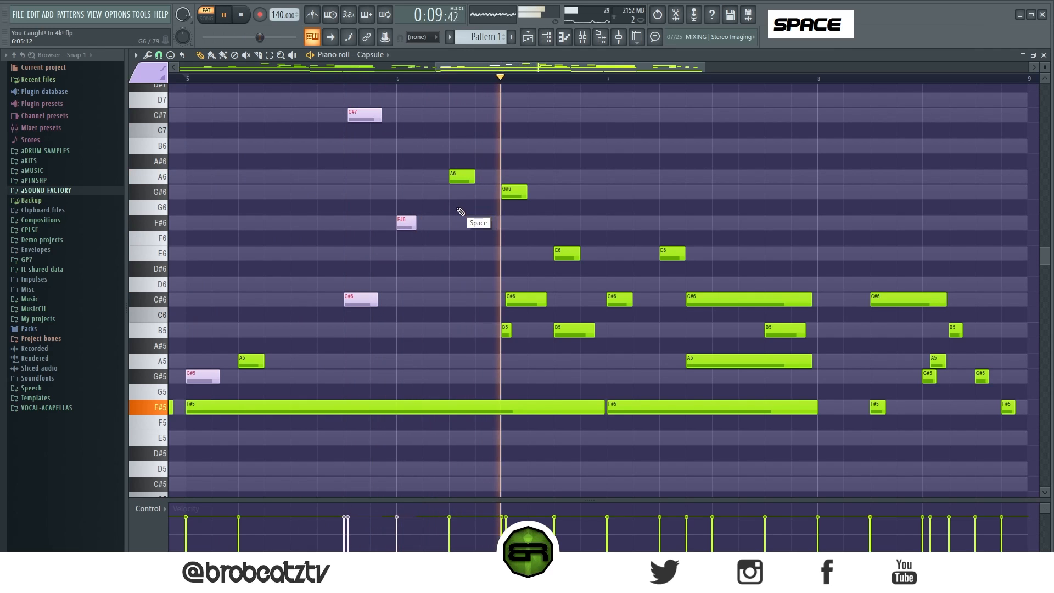
key("space")
key("space")
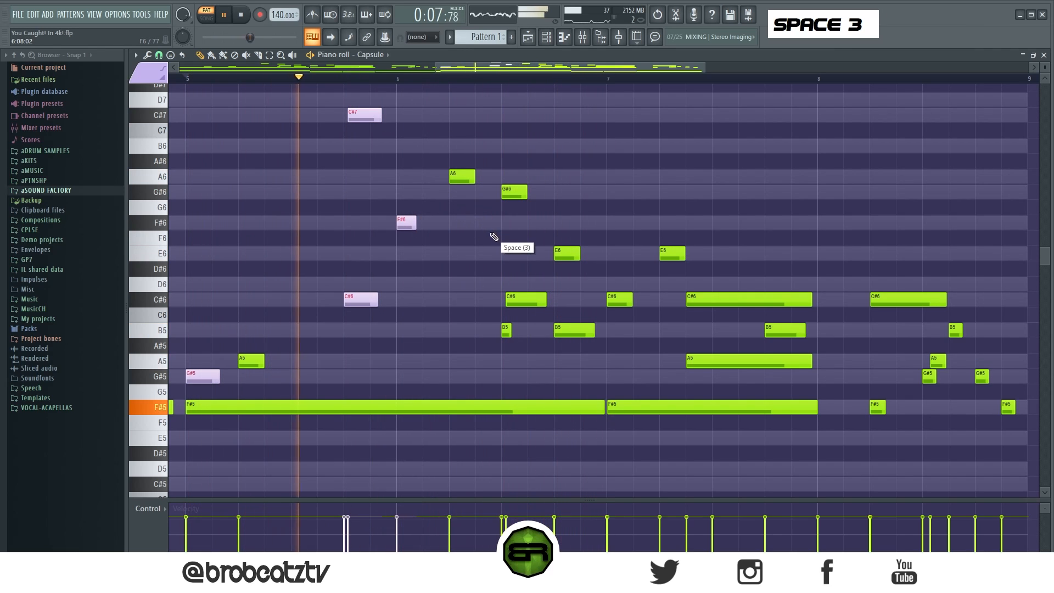
Step: Place a G#6 at the start of bar 7 and an F#6 at step 9, and play back the result
right_click(538, 203)
left_click(614, 195)
key("space")
left_click(713, 223)
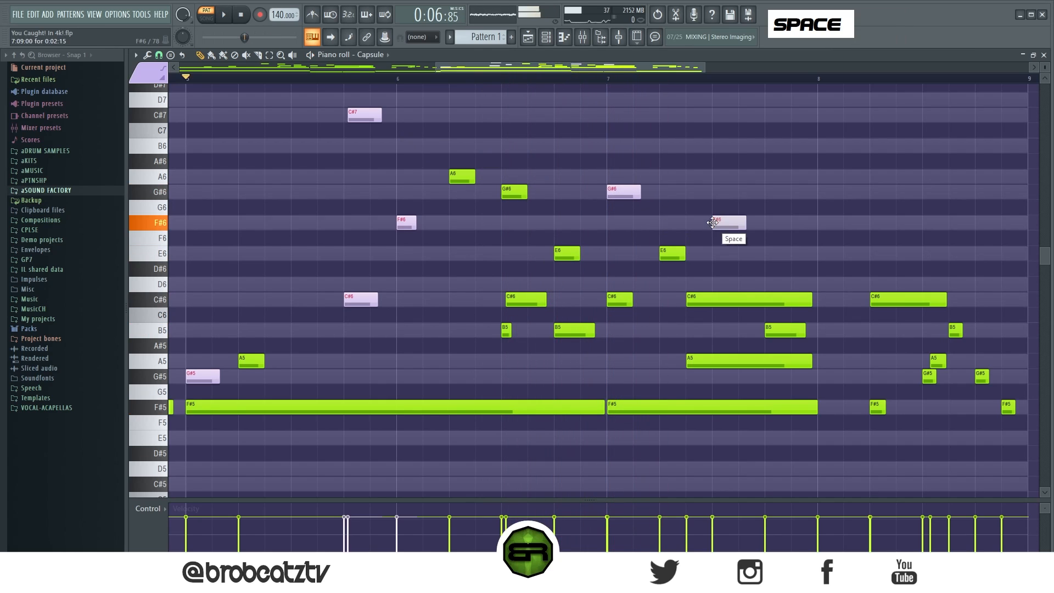
key("space")
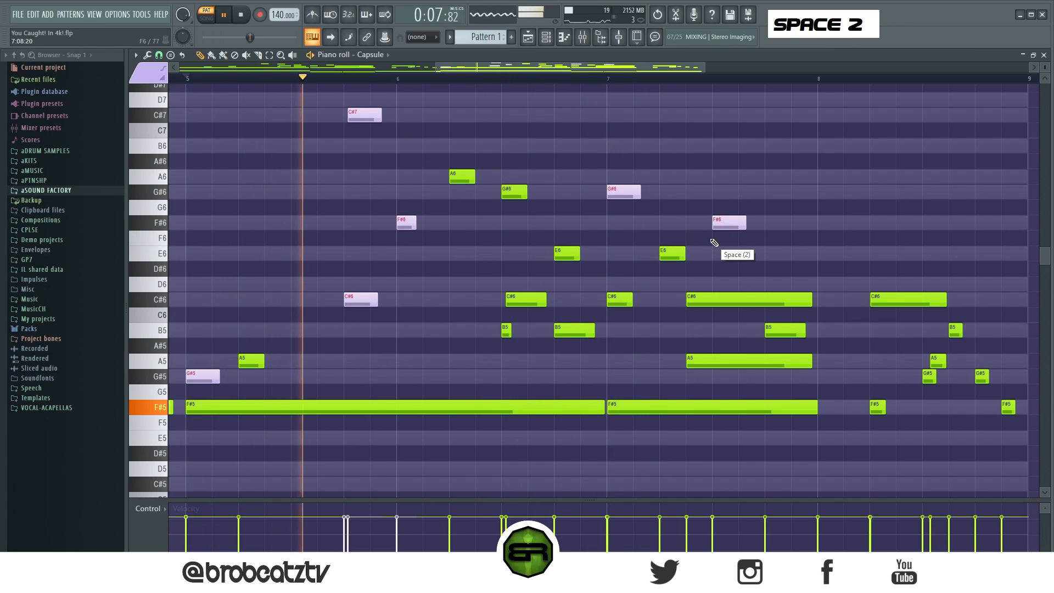
key("ctrl")
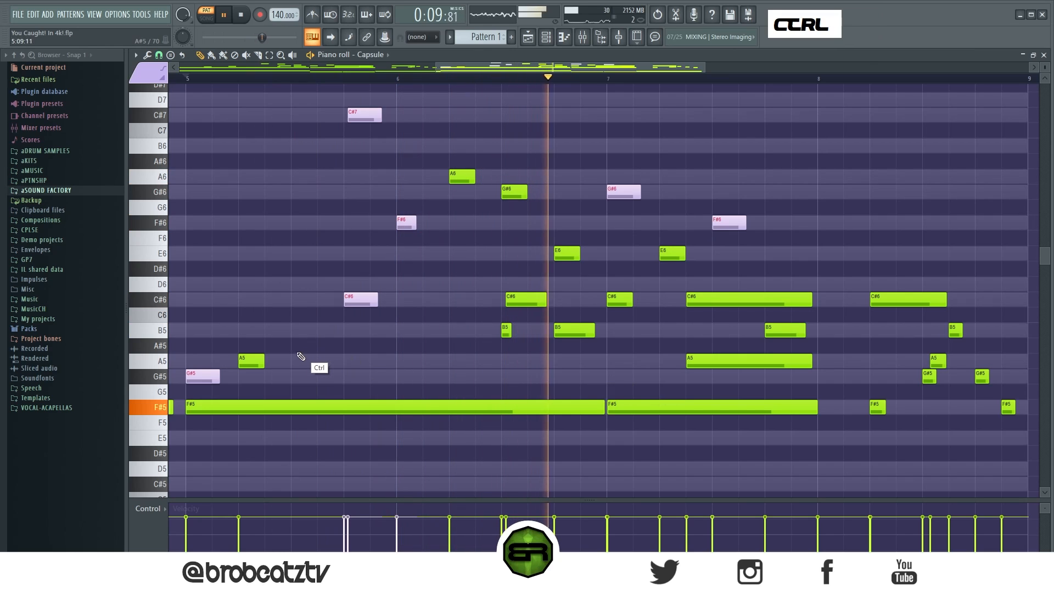
key("space")
Step: Add a shortened G#5 at the start of bar 7 and an equally short A5 at step 3
left_click(616, 377)
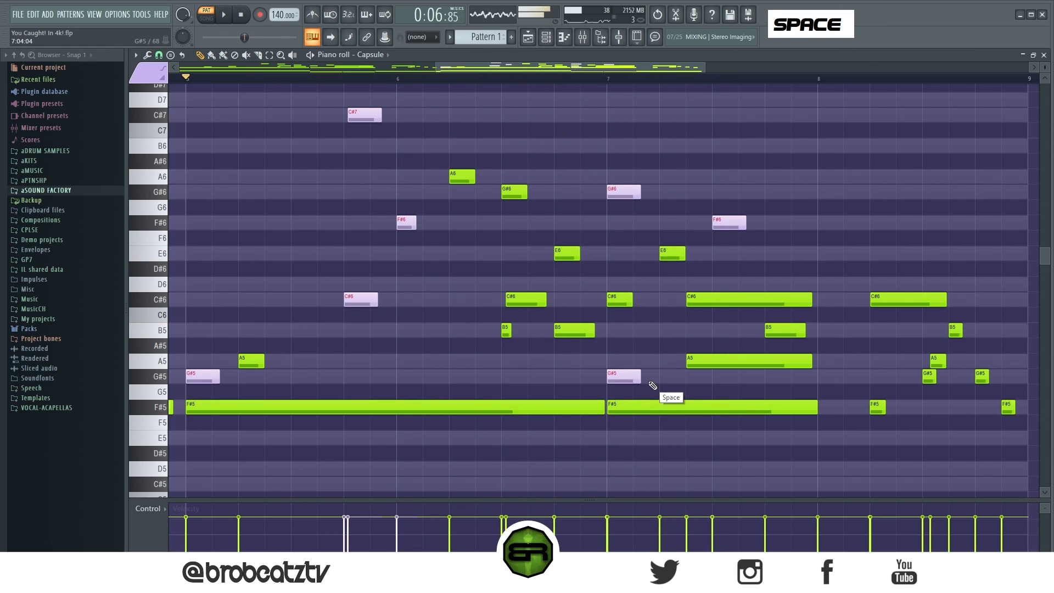
left_click_drag(639, 378, 626, 379)
left_click(634, 363)
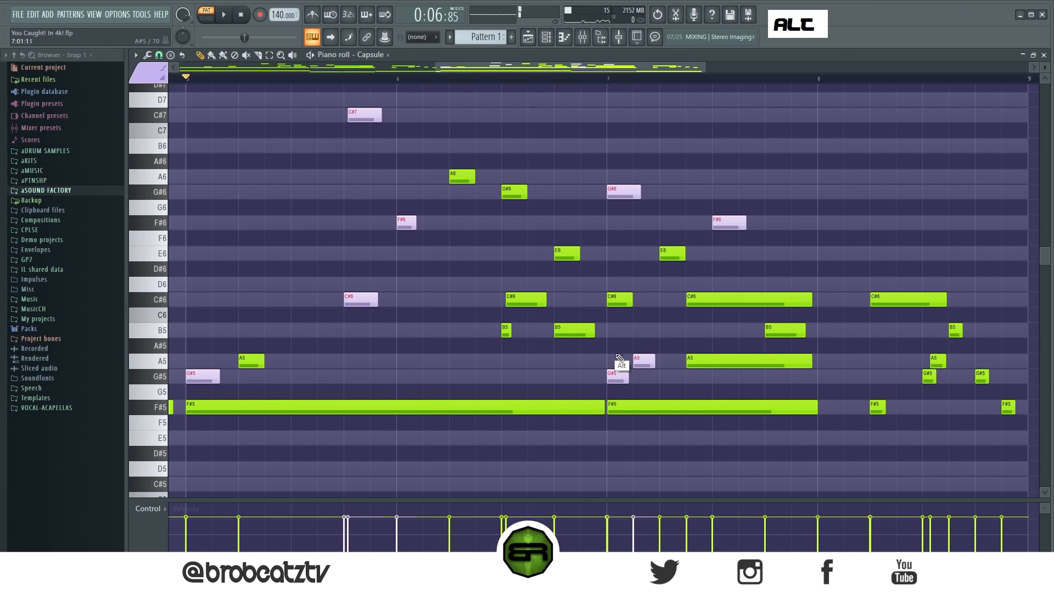
Step: Delete the copied notes in bar 8 and place a short B5 at step 3 of that bar
left_click_drag(495, 71, 559, 72)
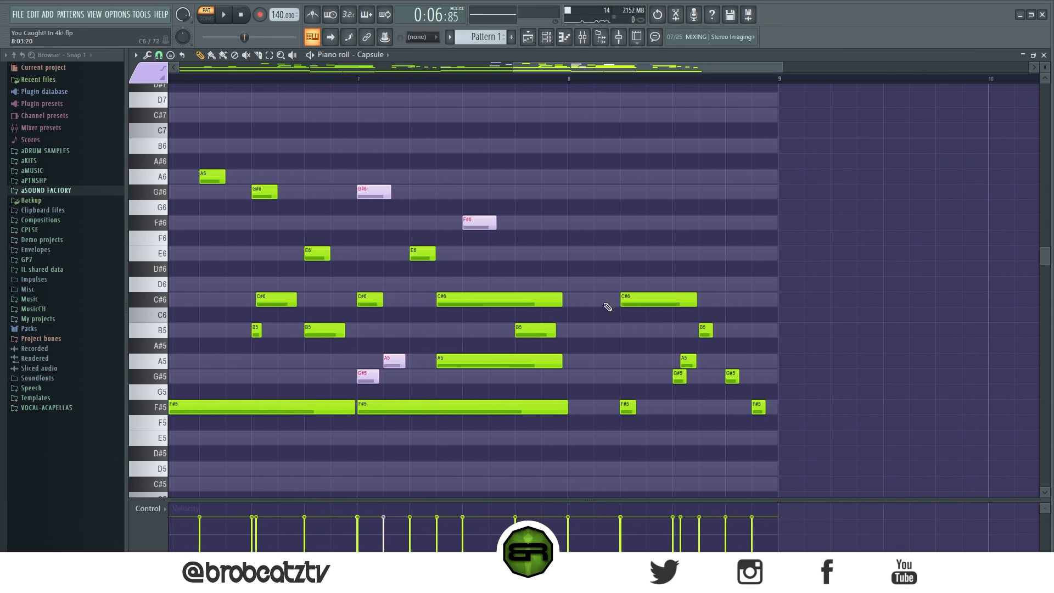
right_click(673, 301)
right_click(705, 330)
right_click(732, 377)
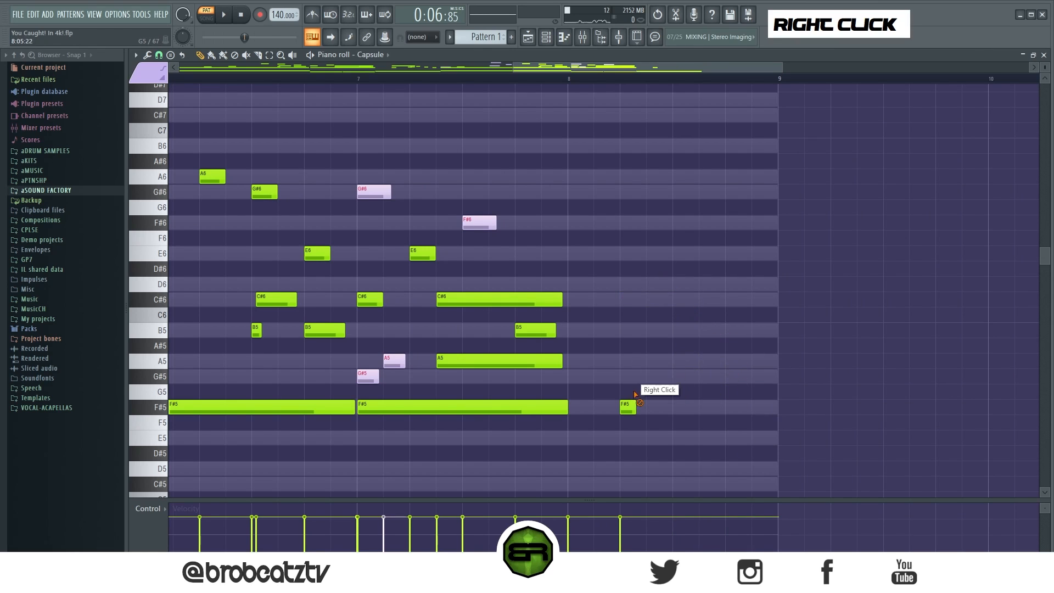
left_click(598, 333)
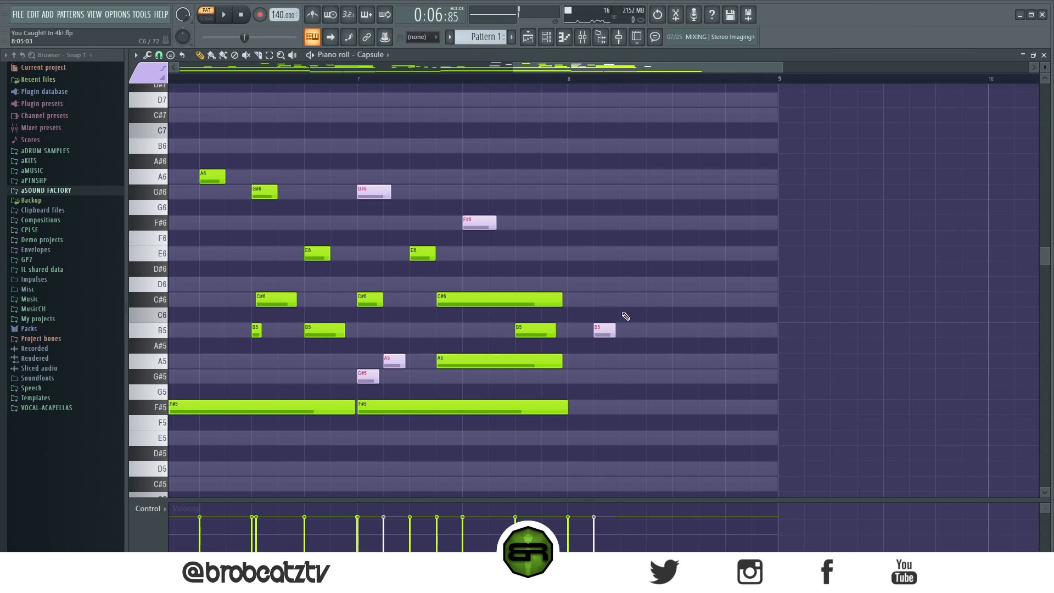
Step: Fill the rest of bar 8 with short C#6, E6, C#6, B5 and C#6 notes and play back the phrase
left_click_drag(650, 300, 657, 255)
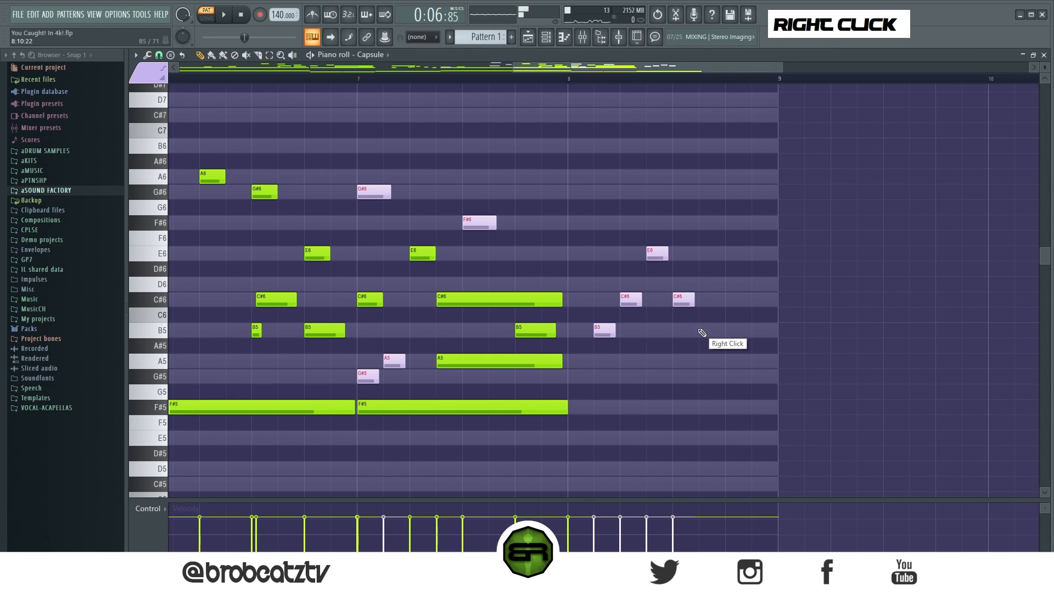
left_click(754, 299)
key("space")
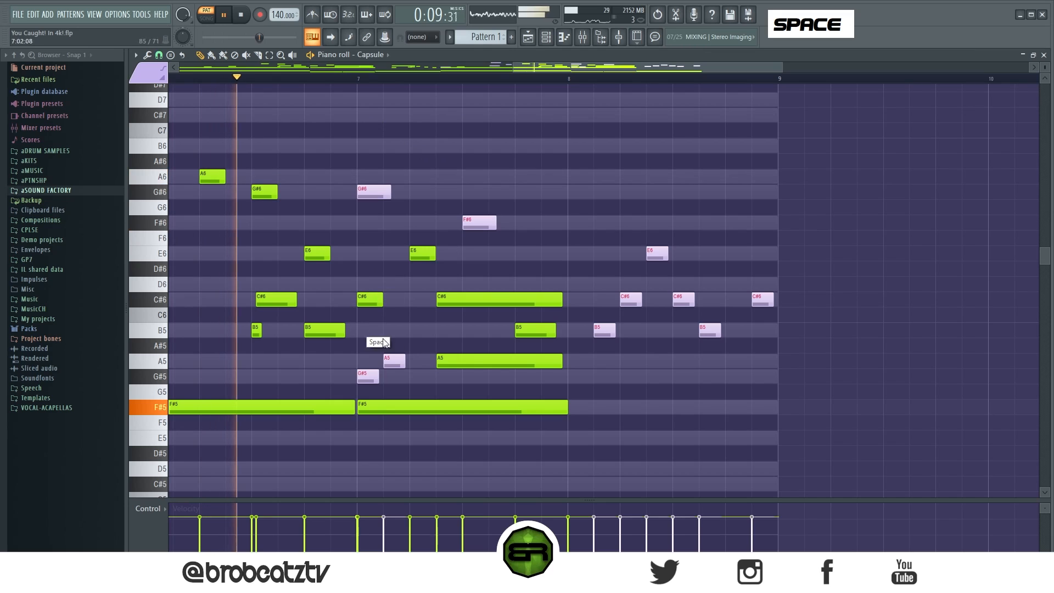
right_click(556, 217)
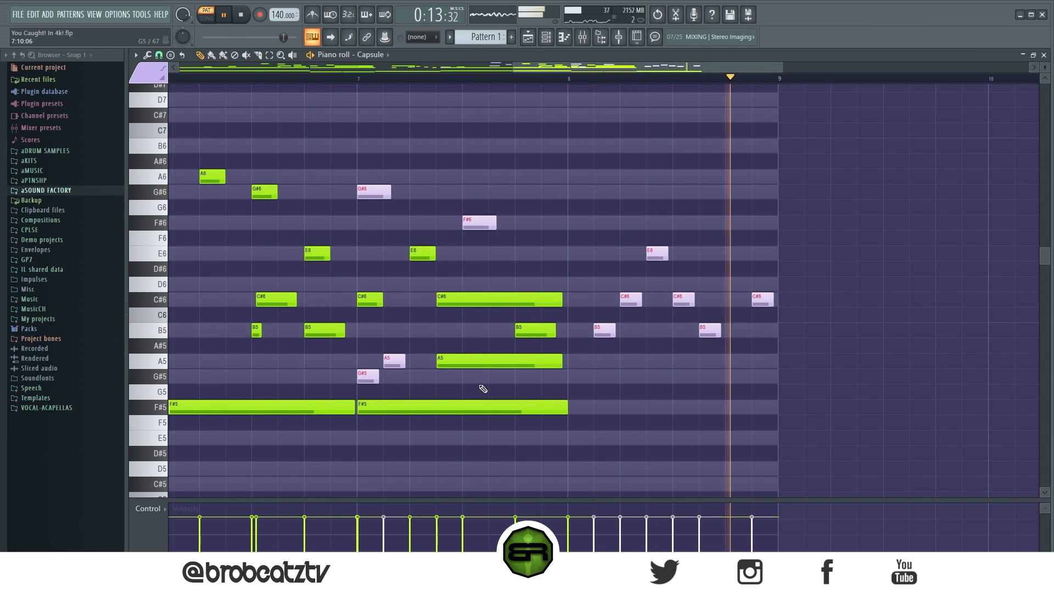
key("space")
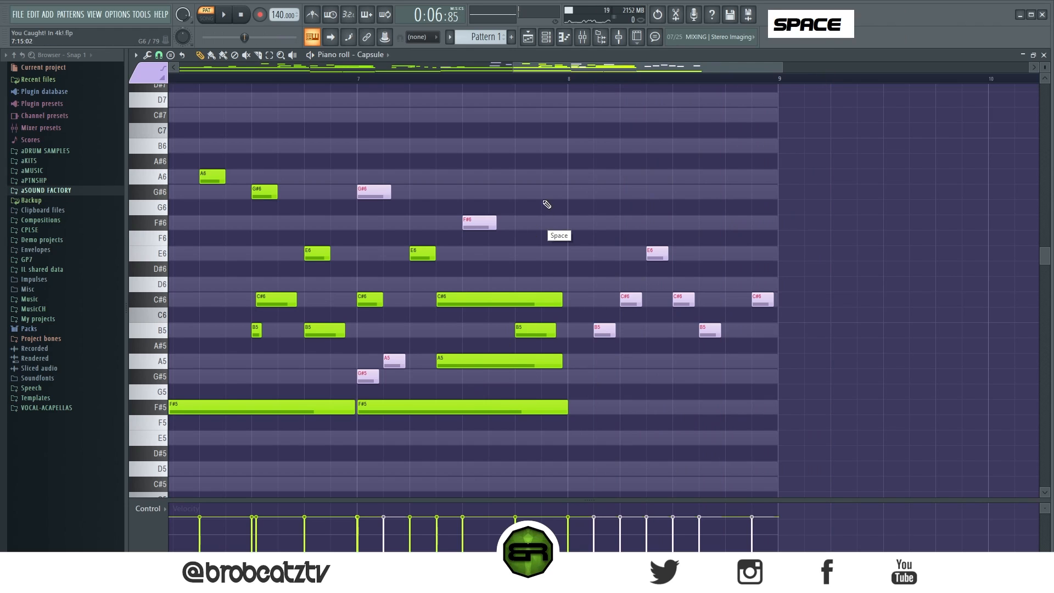
Step: Audition the Chamber Vibe preset on the Capsule #2 channel and close the instrument window
right_click(489, 207, "ctrl")
right_click(488, 207, "ctrl")
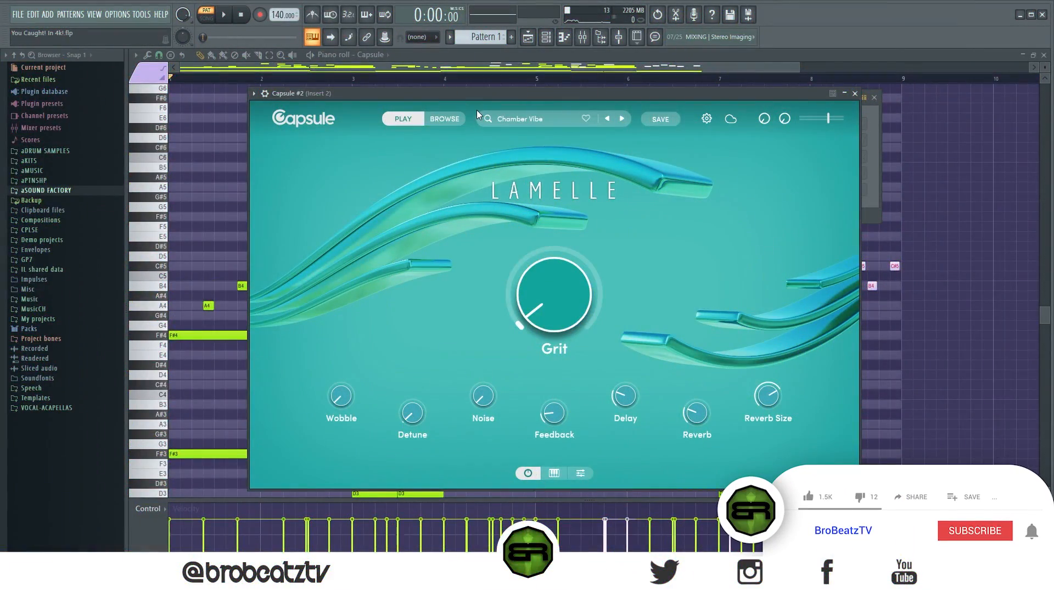
left_click_drag(487, 95, 481, 96)
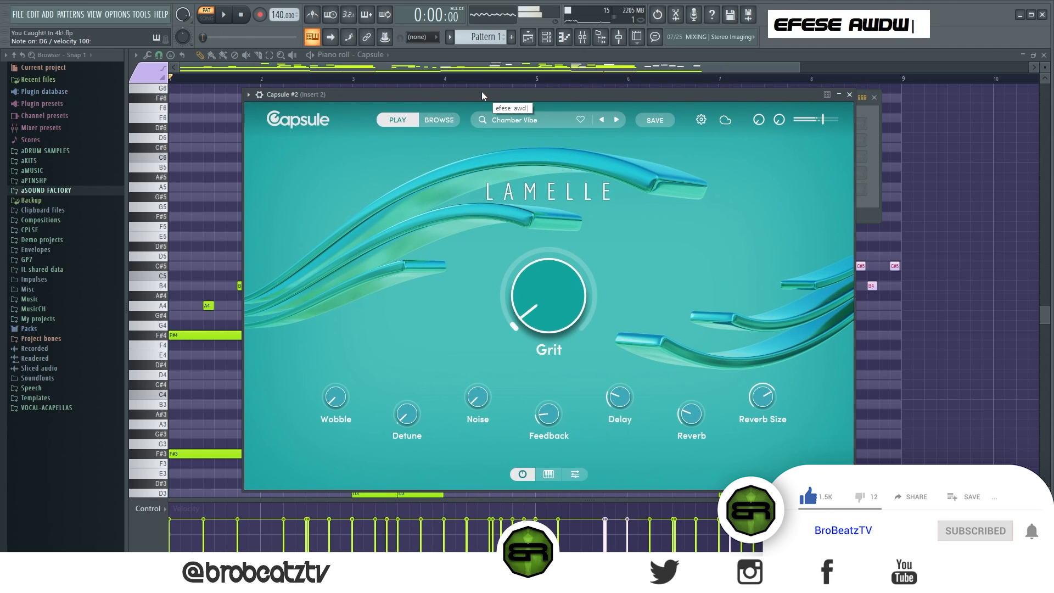
left_click(849, 95)
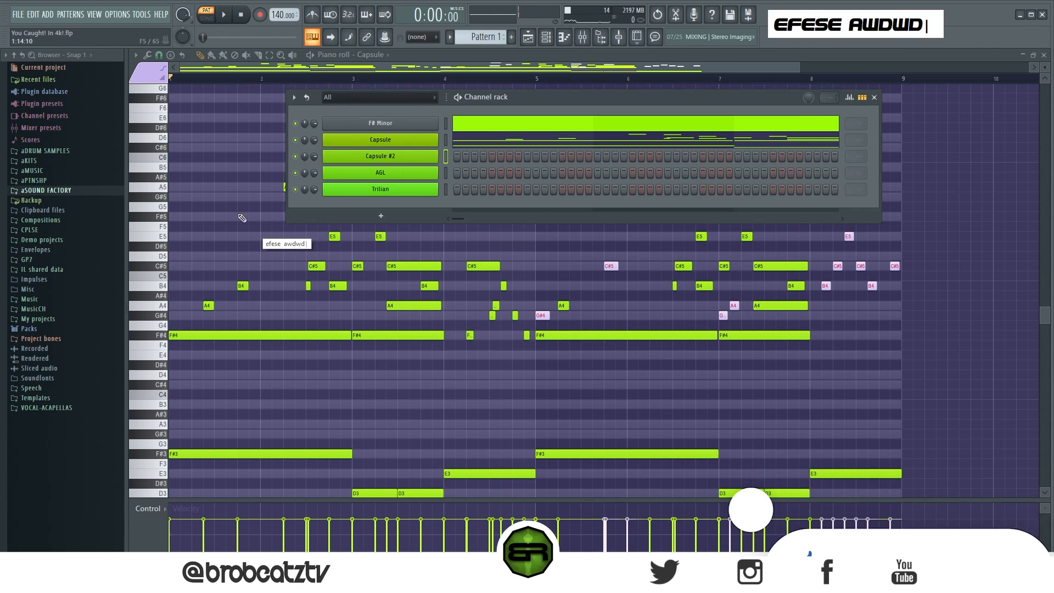
Step: Copy the Capsule channel's notes into Capsule #2 and play them back from its piano roll
right_click(408, 139)
left_click(590, 151)
right_click(405, 156)
left_click(590, 176)
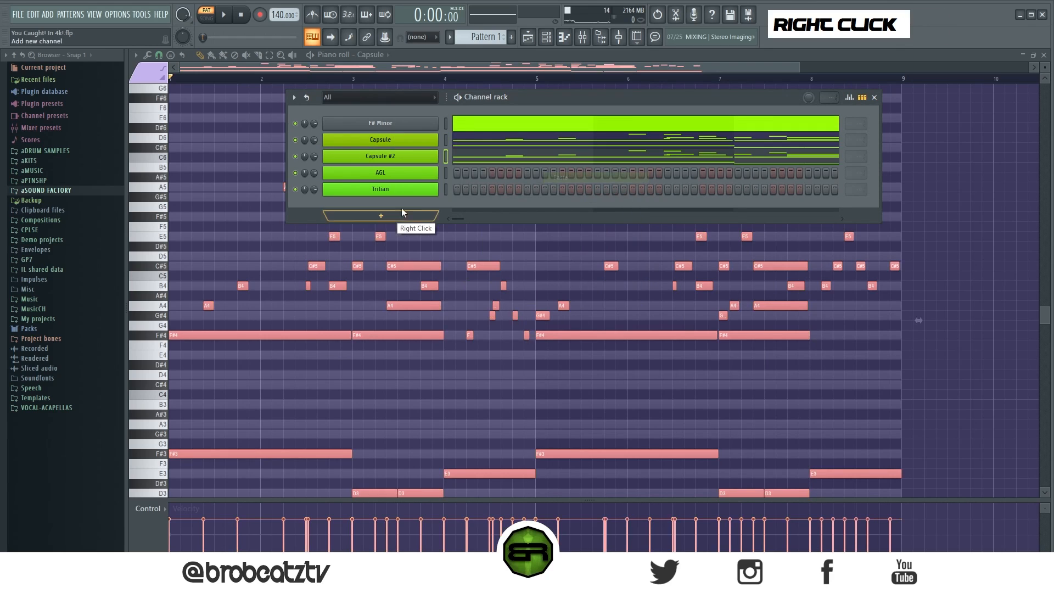
left_click(496, 163)
scroll(485, 163, "down", 1)
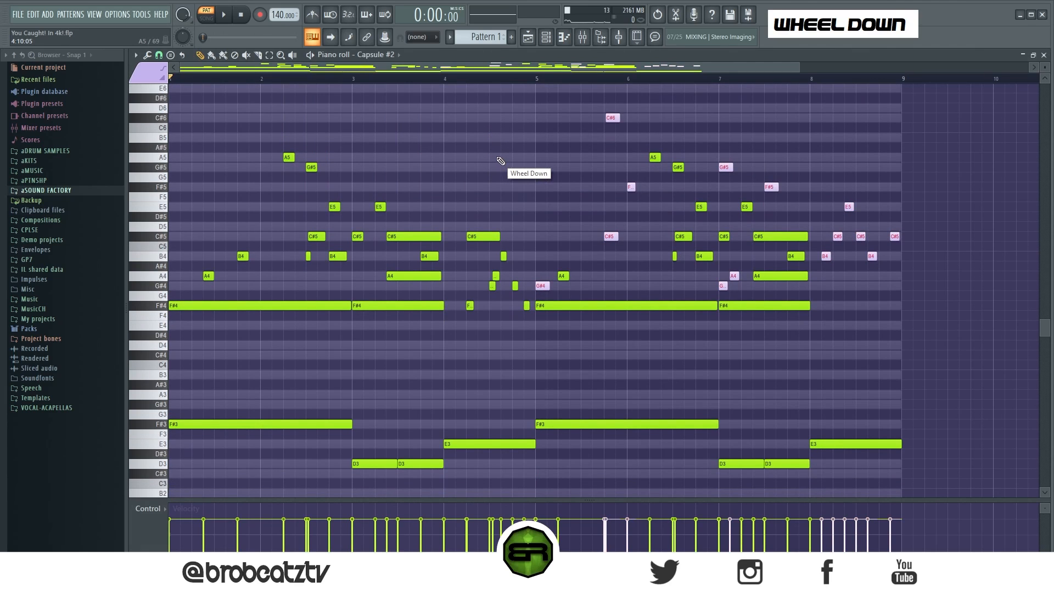
key("space")
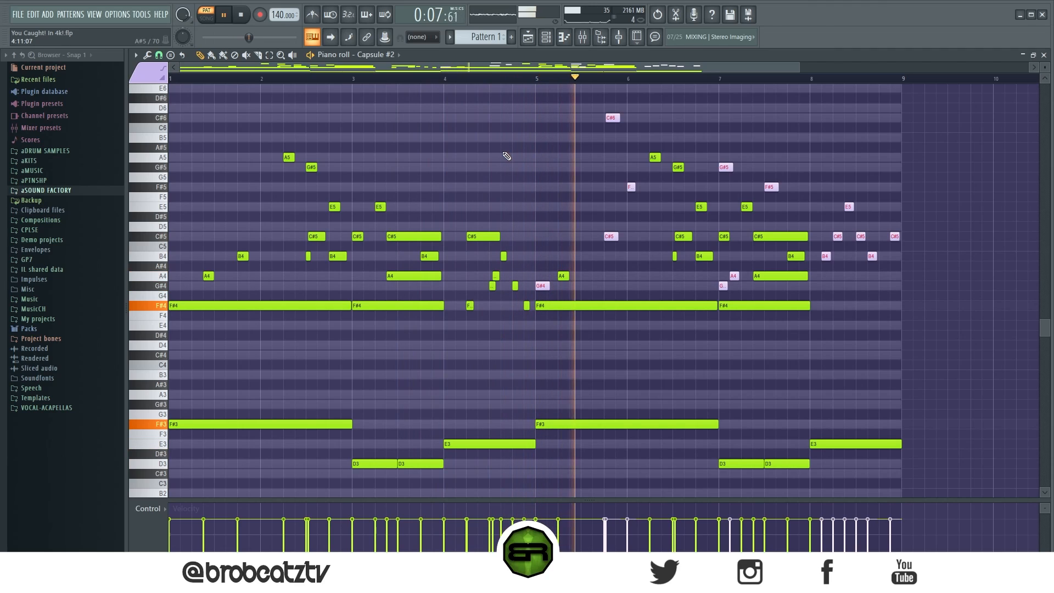
key("space")
Step: Move the start of the bar 4 E3 bass note back to step 13 of bar 3, and the second D3 to step 7
scroll(469, 363, "down", 2)
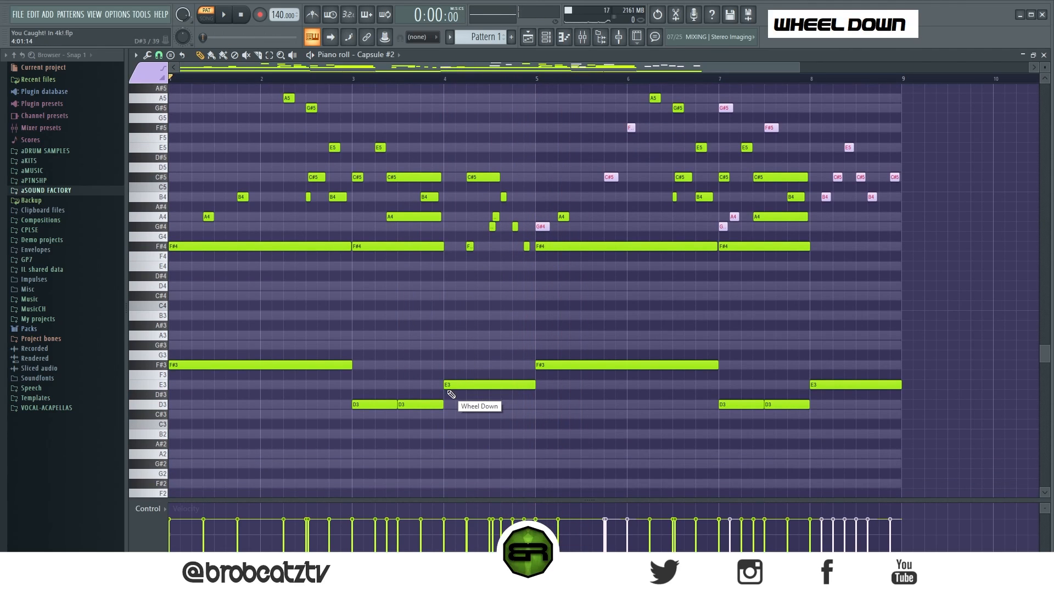
key("ctrl")
left_click(445, 385, "shift")
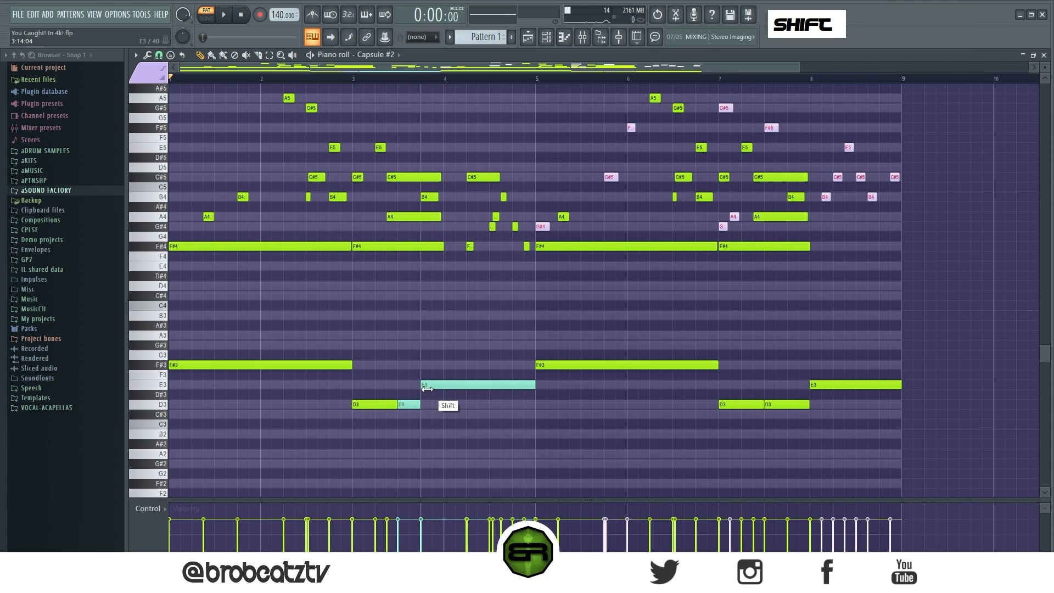
right_click(408, 412)
left_click_drag(396, 407, 384, 408)
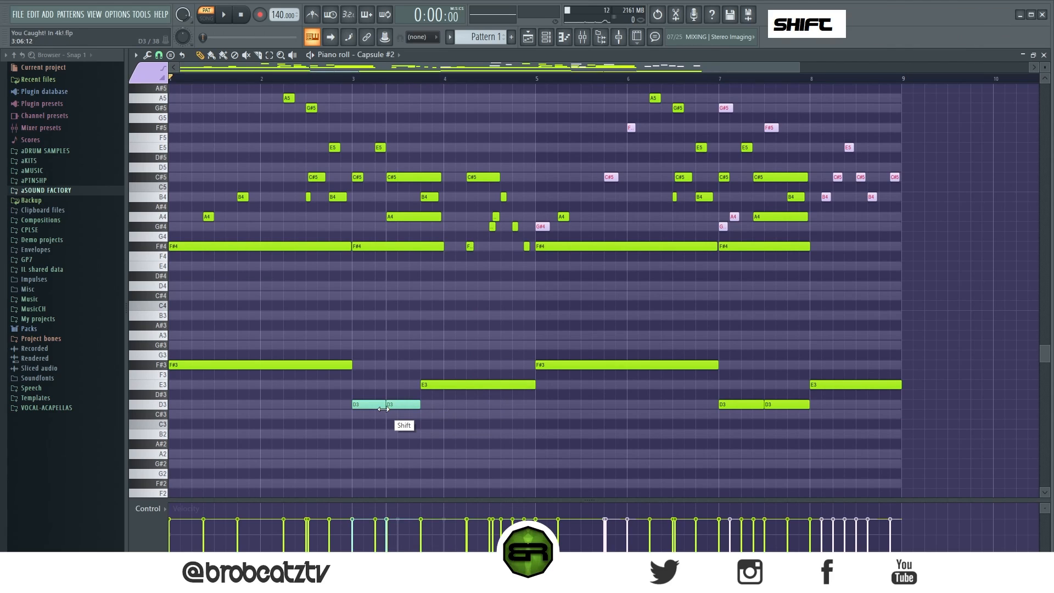
Step: Apply the same earlier D3 and E3 bass timing in bar 7, and start its F#5 at step 7 with a longer length
right_click(811, 394)
left_click_drag(809, 405, 752, 410)
right_click(778, 411)
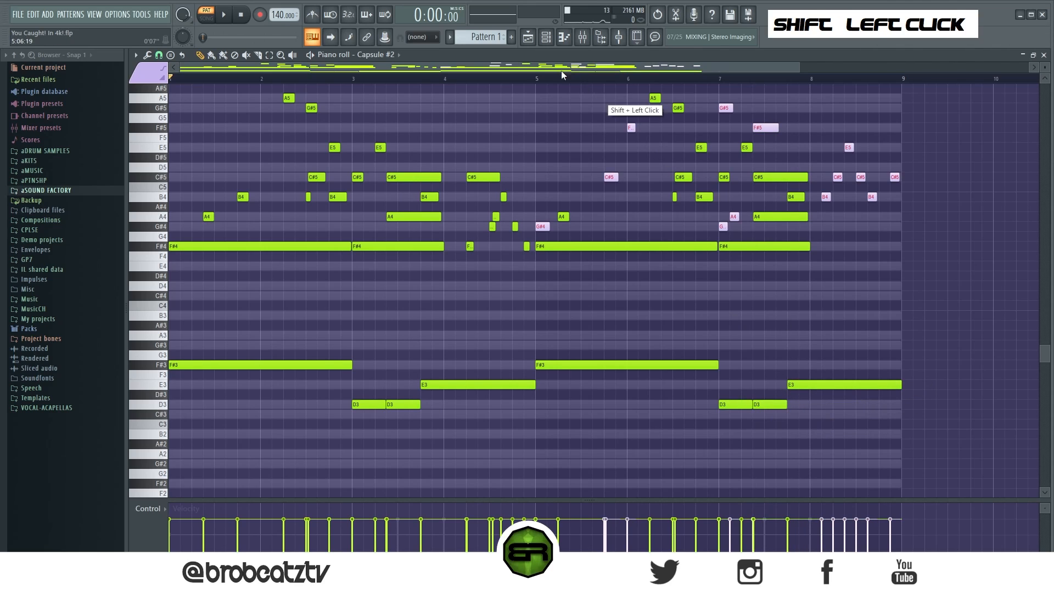
Step: Copy the edited Capsule #2 notes to the Capsule channel and play back the pattern
left_click(546, 37)
right_click(395, 157)
left_click(552, 167)
right_click(466, 153)
left_click(543, 165)
left_click(427, 274)
key("space")
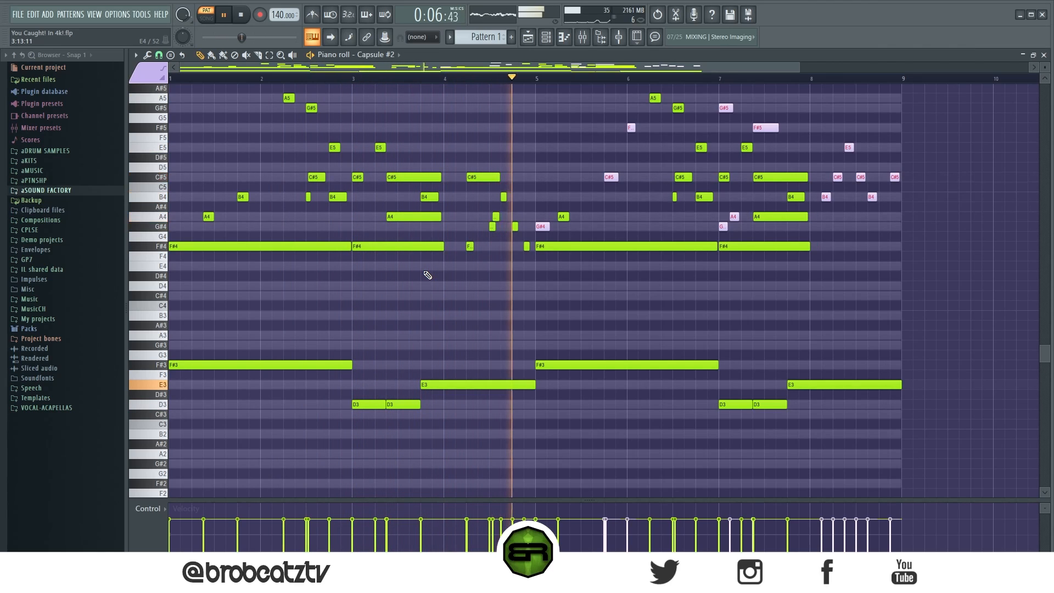
key("space")
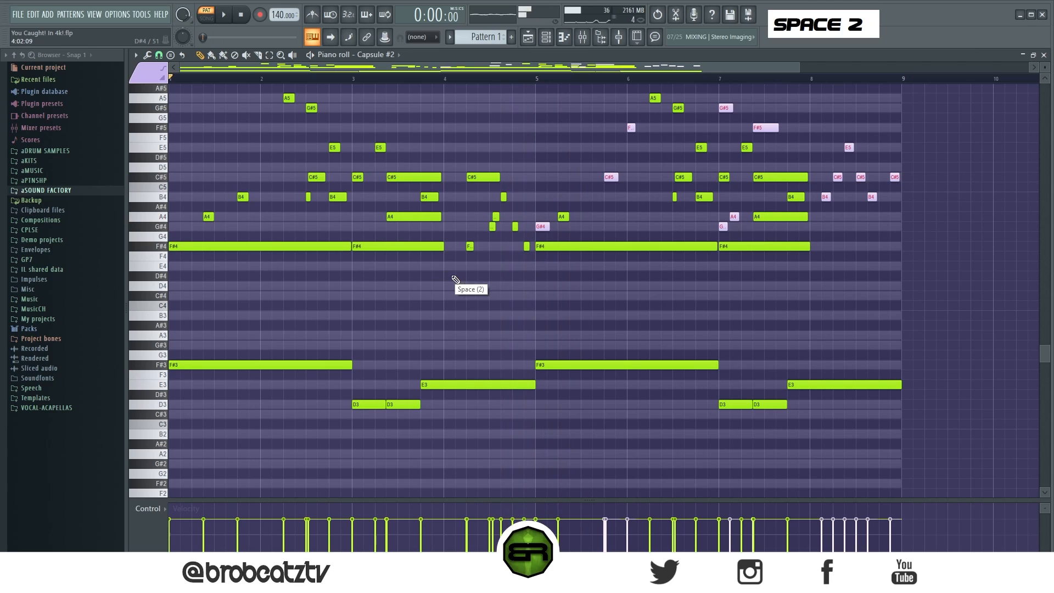
Step: Duplicate the complete eight-bar Capsule #2 part so that the copy starts at bar 9
scroll(453, 279, "up", 2)
scroll(453, 282, "down", 1)
left_click(396, 248)
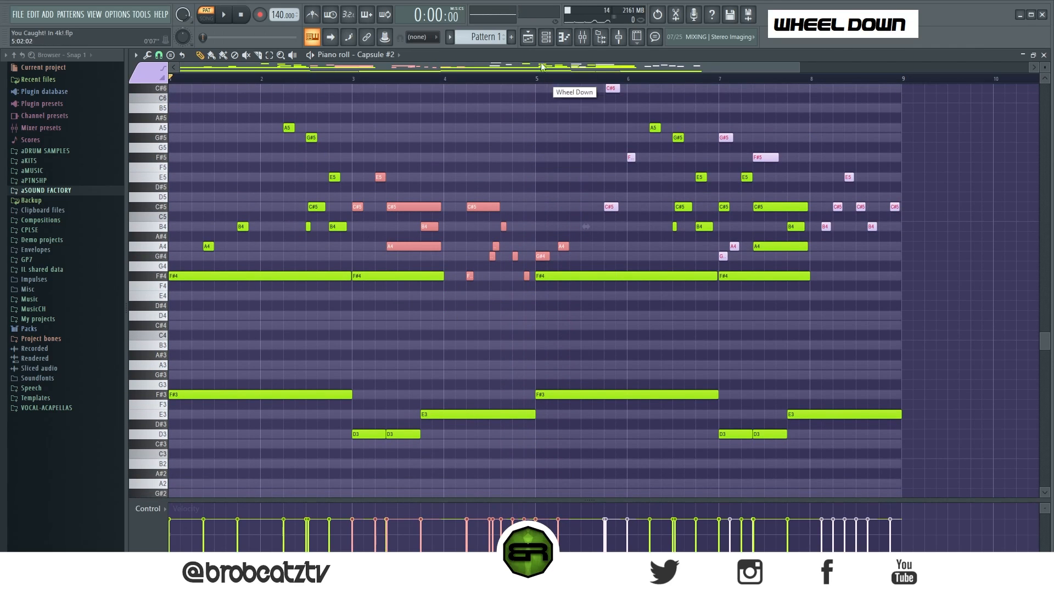
right_click(539, 144)
left_click(525, 38)
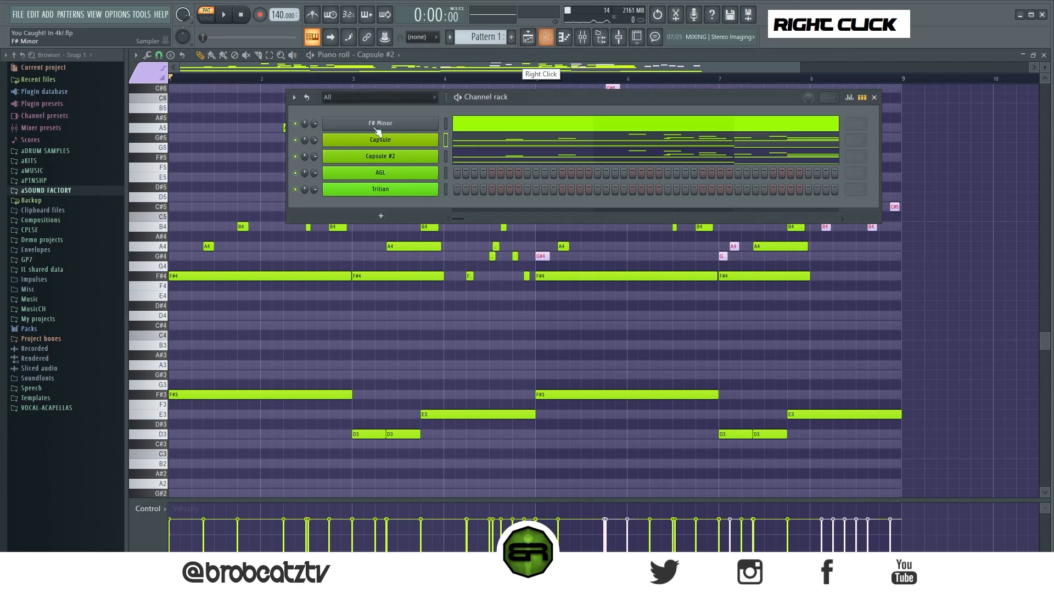
right_click(228, 156)
key("ctrl+a")
left_click_drag(202, 275, 930, 274)
right_click(878, 192)
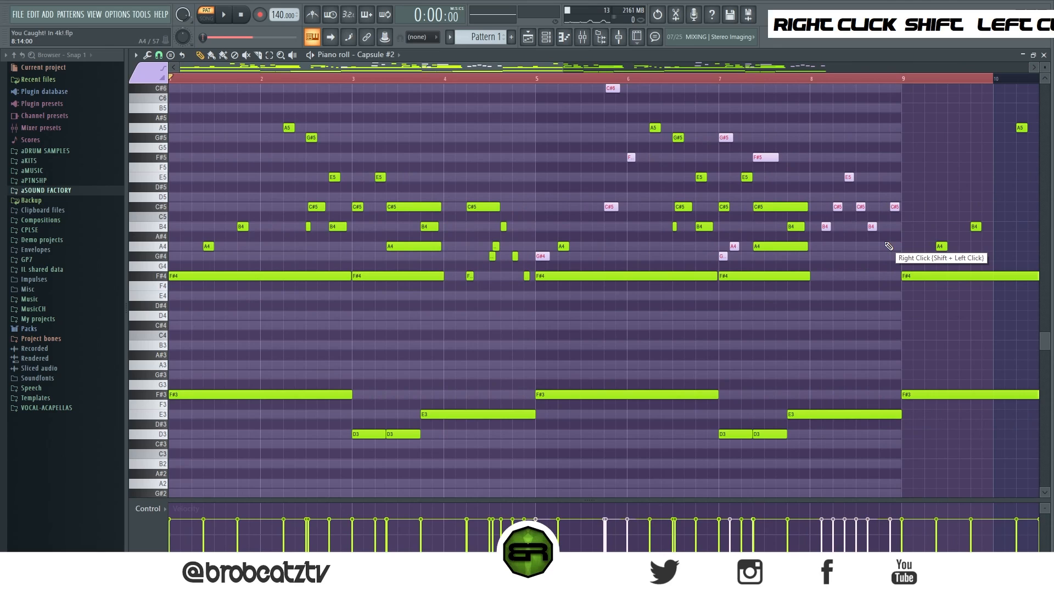
Step: Delete all the melody notes above A4 in the first eight bars
key("ctrl")
left_click_drag(900, 242, 220, 83)
key("Delete")
scroll(394, 143, "up", 3)
scroll(394, 144, "down", 3)
right_click(380, 153)
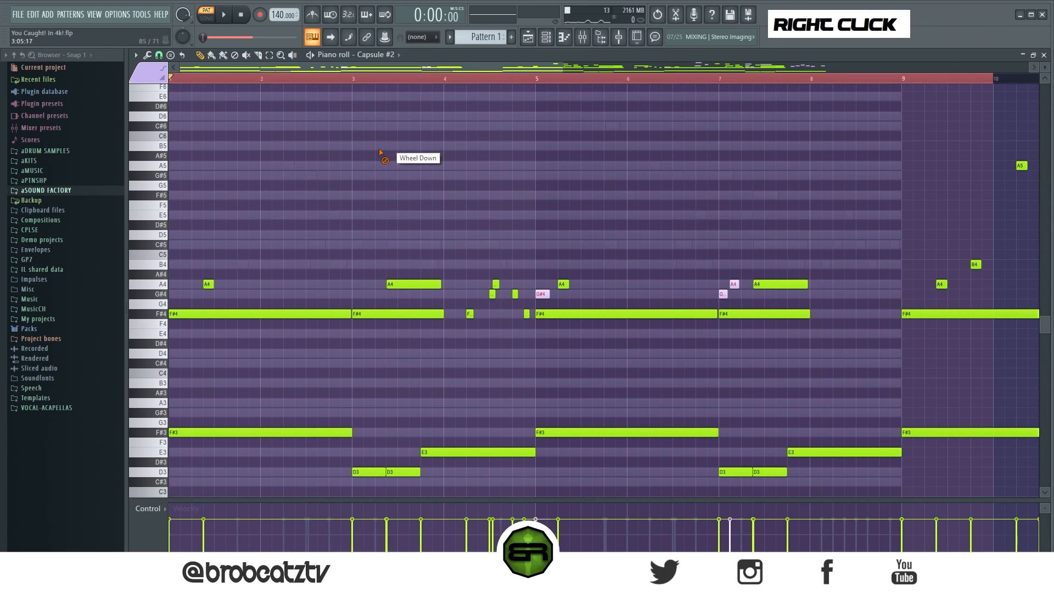
Step: Lengthen the bar 1 A4 into bar 3 and delete the A4 that follows it in bar 3
key("alt")
left_click_drag(212, 285, 374, 295)
right_click(417, 286)
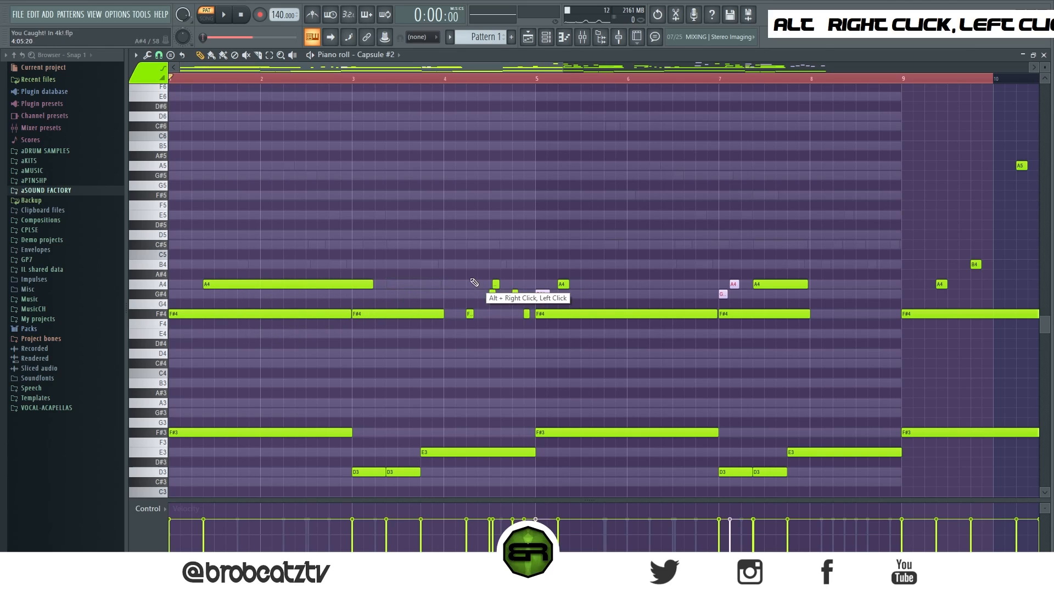
Step: Extend the second F#4 to late bar 4 in place of the short notes there, and lengthen bar 5's A4 and G#4
key("alt")
left_click_drag(443, 315, 692, 296)
scroll(531, 275, "down", 3)
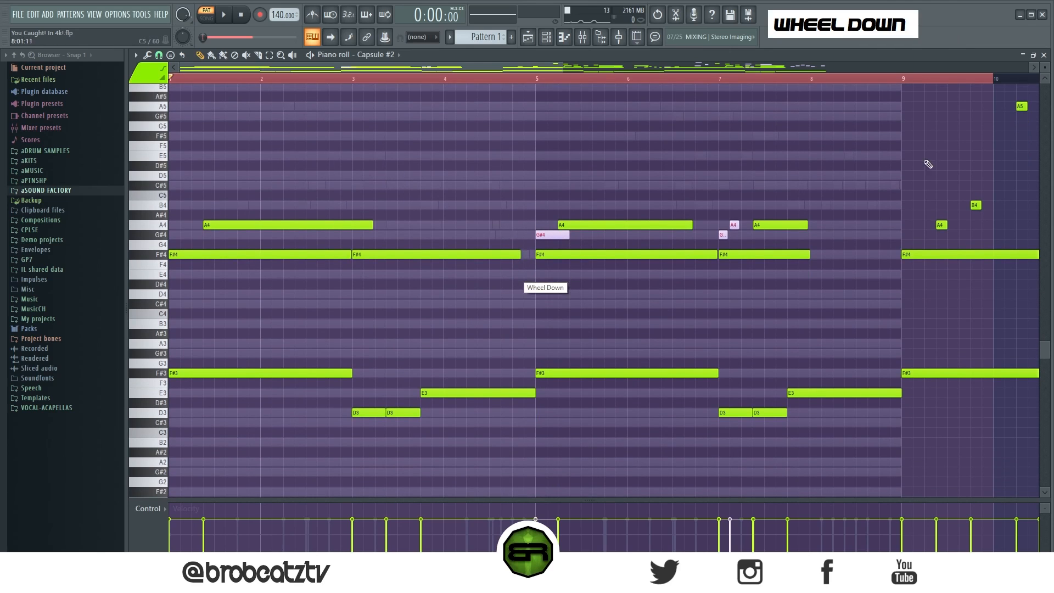
Step: Extend the long A4 and F#4 notes of bar 7 to late bar 8
scroll(1044, 68, "down", 2)
right_click(604, 200)
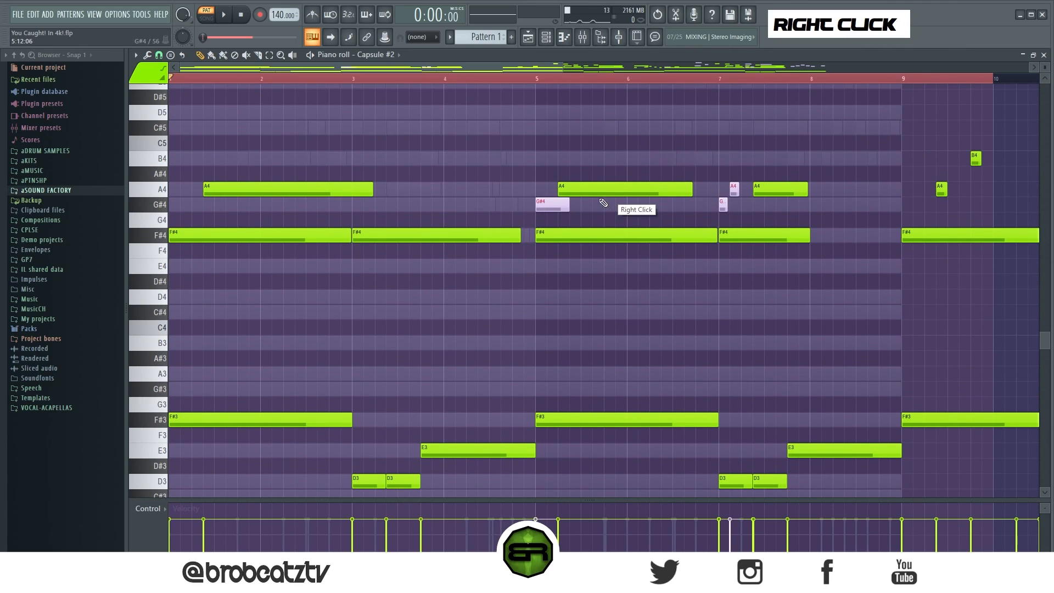
scroll(533, 185, "down", 2)
right_click(666, 270)
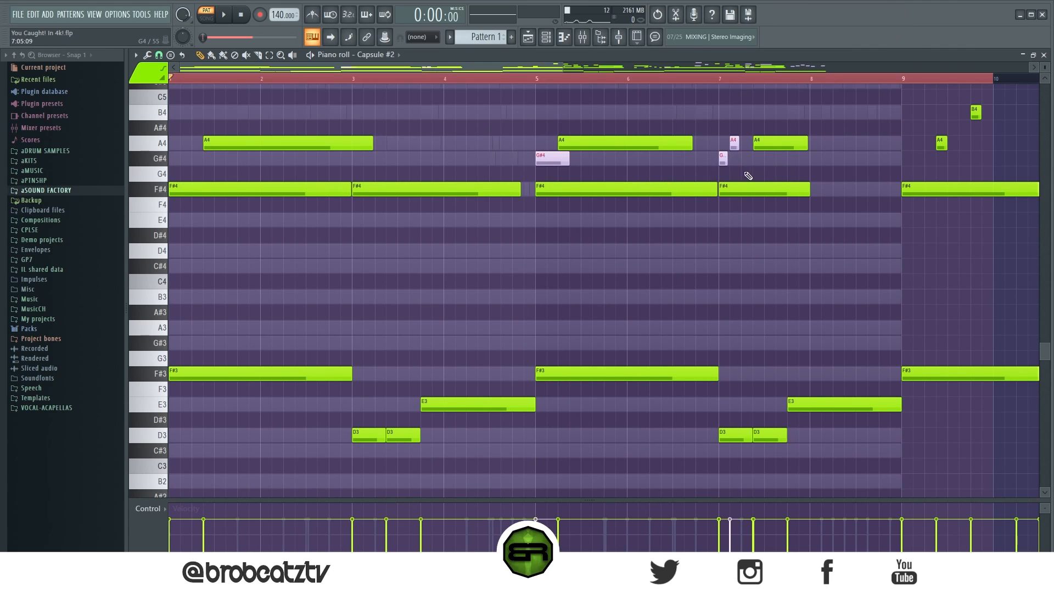
left_click_drag(806, 144, 906, 153)
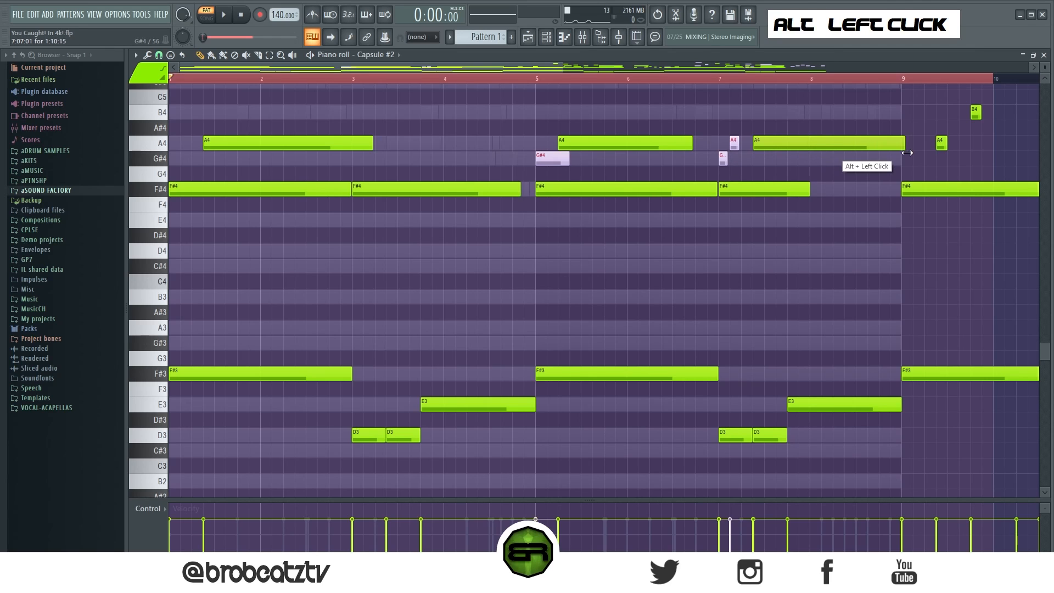
left_click_drag(809, 191, 864, 198)
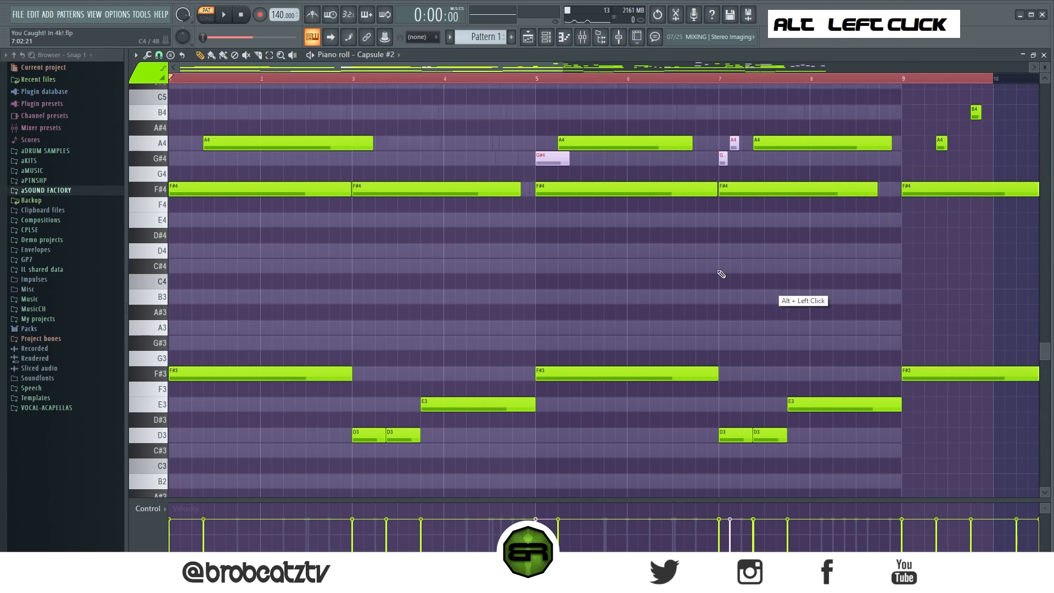
Step: Rearrange the part so that the full melody fills bars 1 to 8 and the simplified version bars 9 to 16
right_click(603, 263, "ctrl")
mouse_move(548, 242)
left_mouse_down()
mouse_move(370, 428)
mouse_move(186, 480)
left_mouse_up()
left_click_drag(188, 425, 984, 402)
left_click_drag(537, 241, 169, 479)
key("Delete")
key("ctrl+a")
left_click_drag(588, 306, 192, 307)
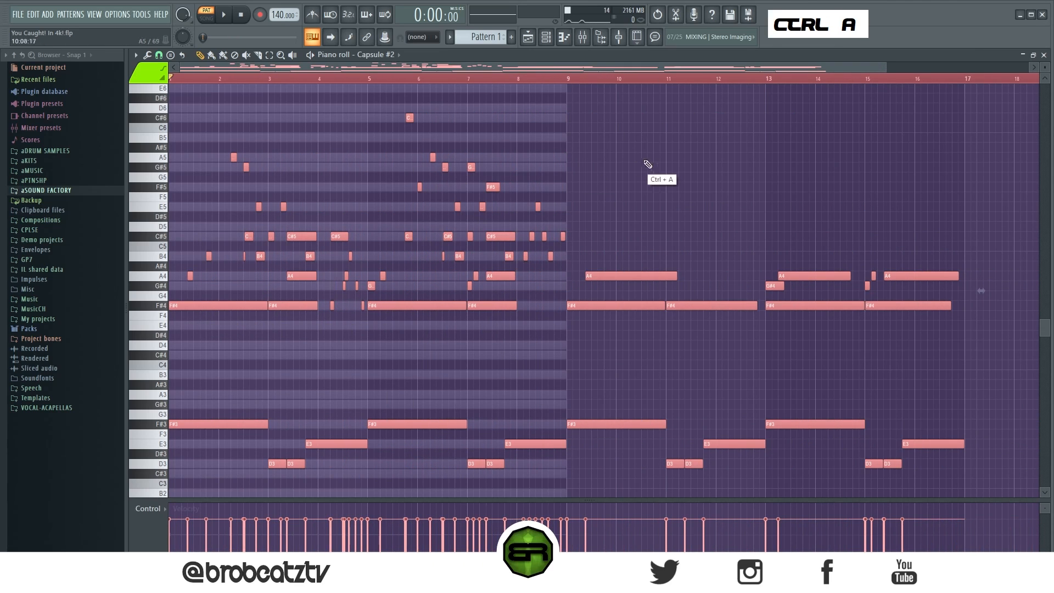
right_click(310, 230)
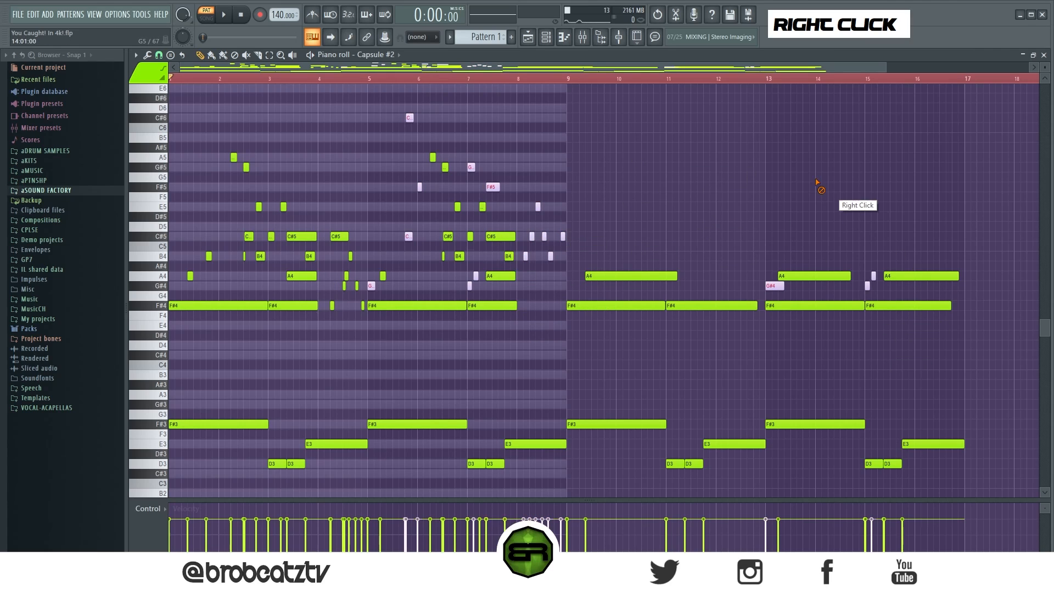
Step: View the Ample Guitar instrument on the AGL channel and close its window
key("ctrl+z")
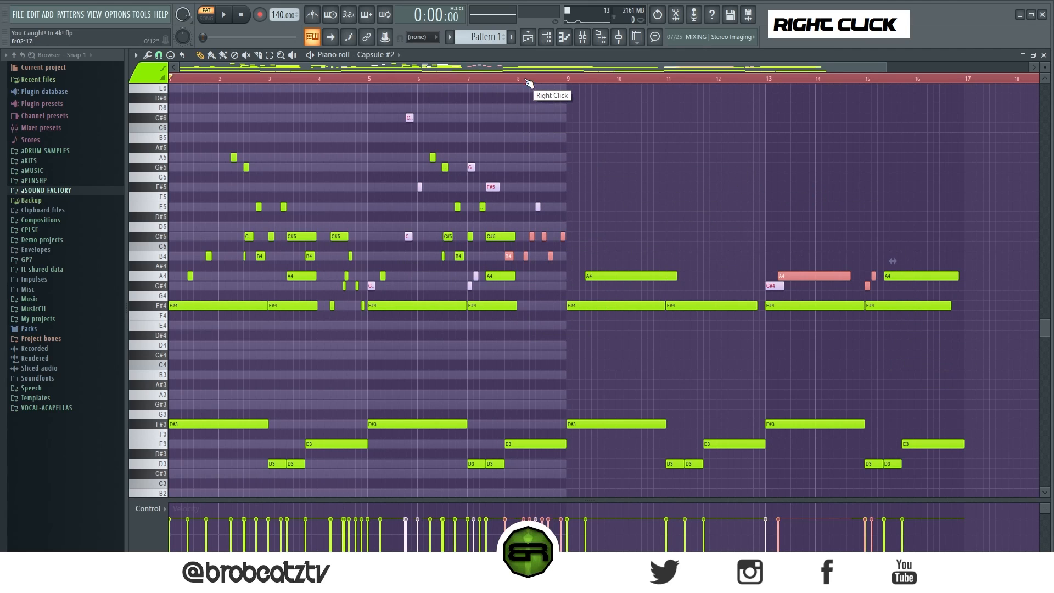
left_click(546, 41)
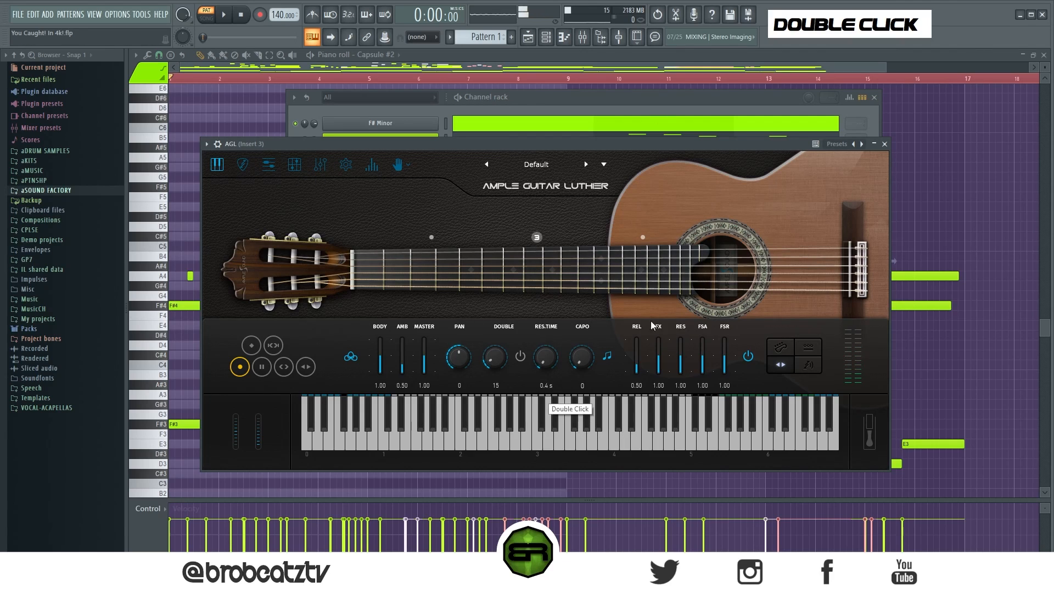
left_click(884, 144)
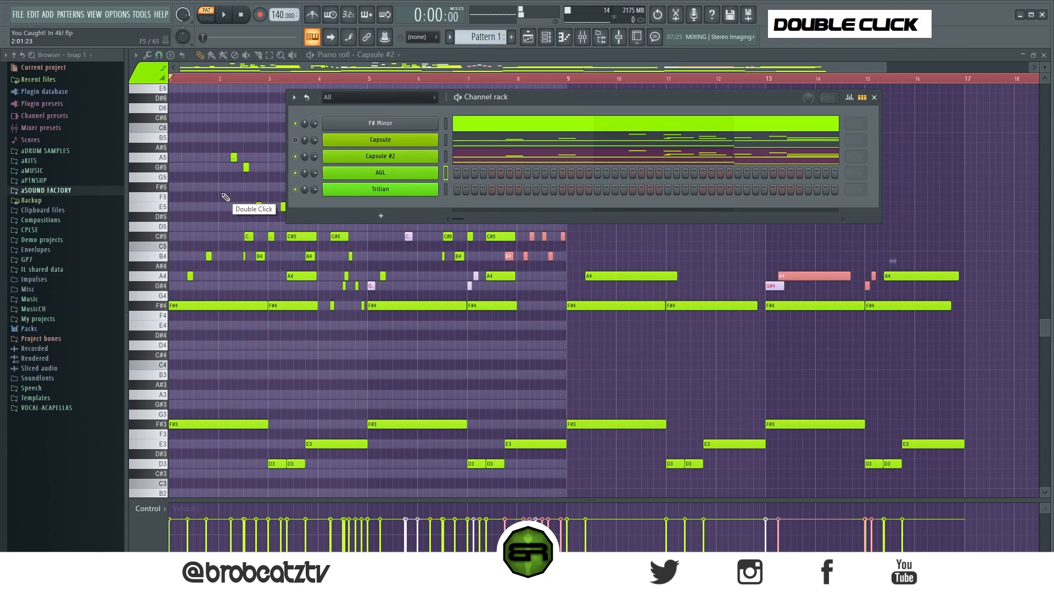
Step: Open the AGL channel's empty piano roll, fit bars 1 to 8 in view and clear the time selection
right_click(426, 153)
left_click(546, 38)
right_click(426, 173)
left_click(472, 171)
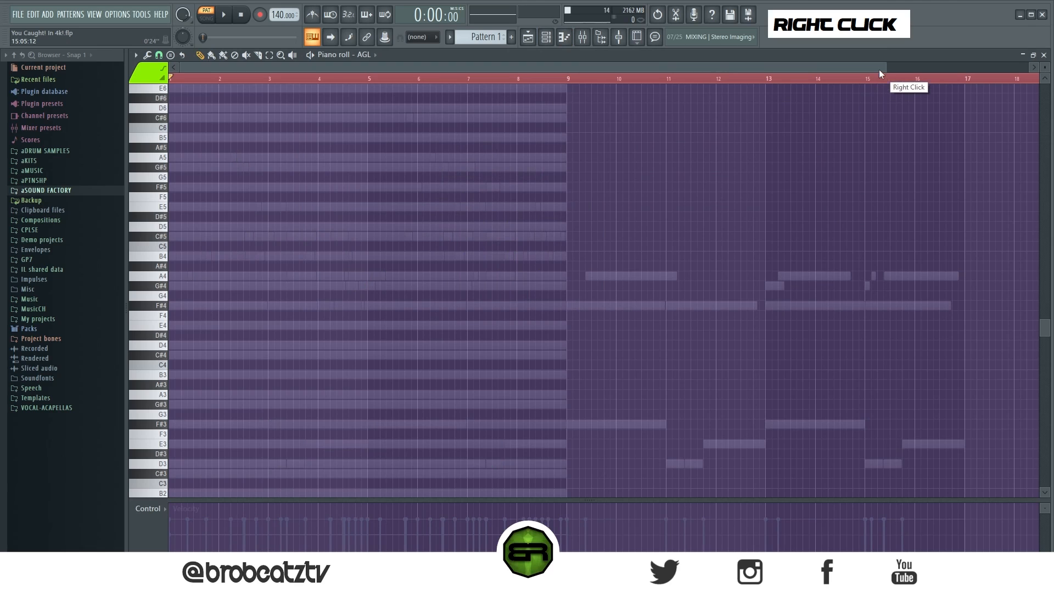
left_click_drag(885, 67, 506, 68)
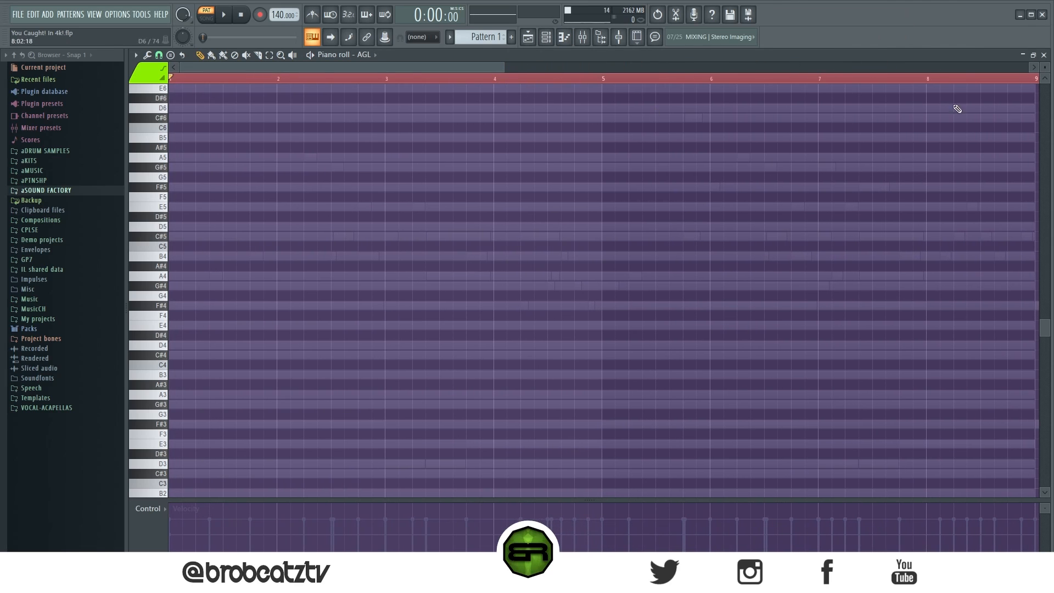
double_click(187, 79)
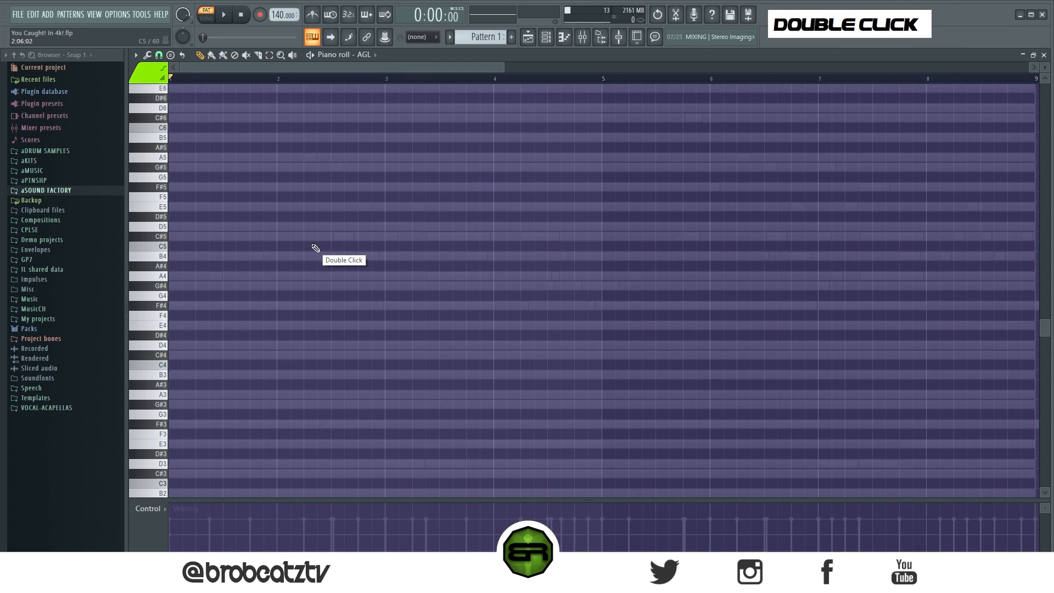
Step: Draw a long F#4 at bar 1 and stack A4, C#5, E5, G#5 and A5 from the start of bar 3
left_click(187, 308)
left_click(194, 305, "ctrl")
left_click_drag(186, 305, 393, 165, "shift")
left_click(172, 281, "ctrl")
right_click(172, 285)
mouse_move(393, 166)
left_mouse_down("shift")
mouse_move(406, 157)
mouse_move(393, 158)
left_mouse_up("shift")
right_click(345, 148)
left_click_drag(340, 132, 532, 329, "ctrl")
right_click(419, 417)
key("ctrl+a")
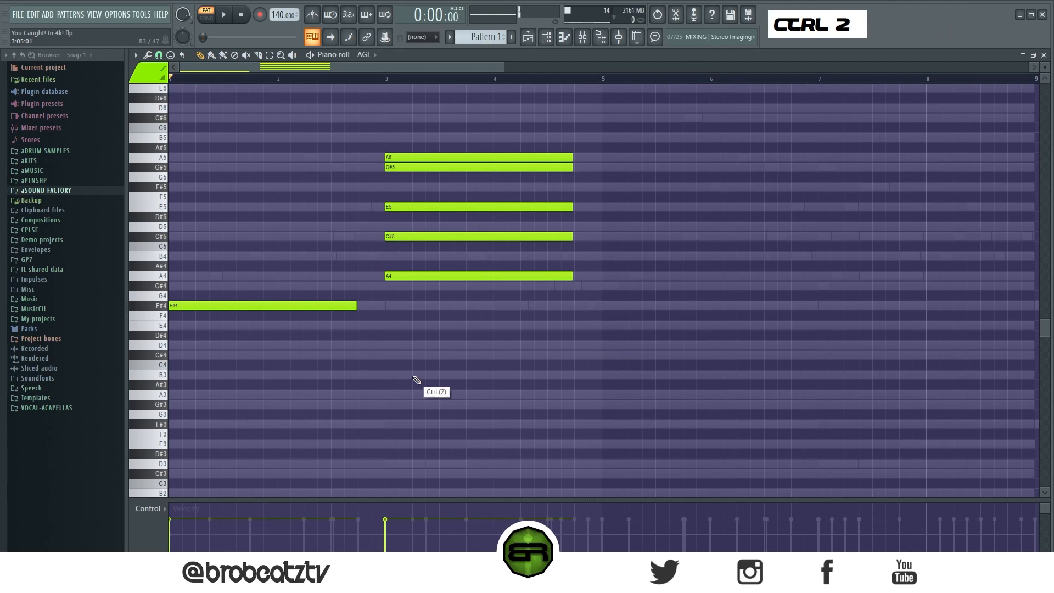
Step: Move the F#4 to the start of bar 3 under the stack and shorten all the notes to two steps
key("shift+d")
right_click(411, 367)
left_click_drag(368, 146, 423, 283, "ctrl")
right_click(216, 302)
left_click_drag(176, 305, 396, 306)
right_click(281, 254)
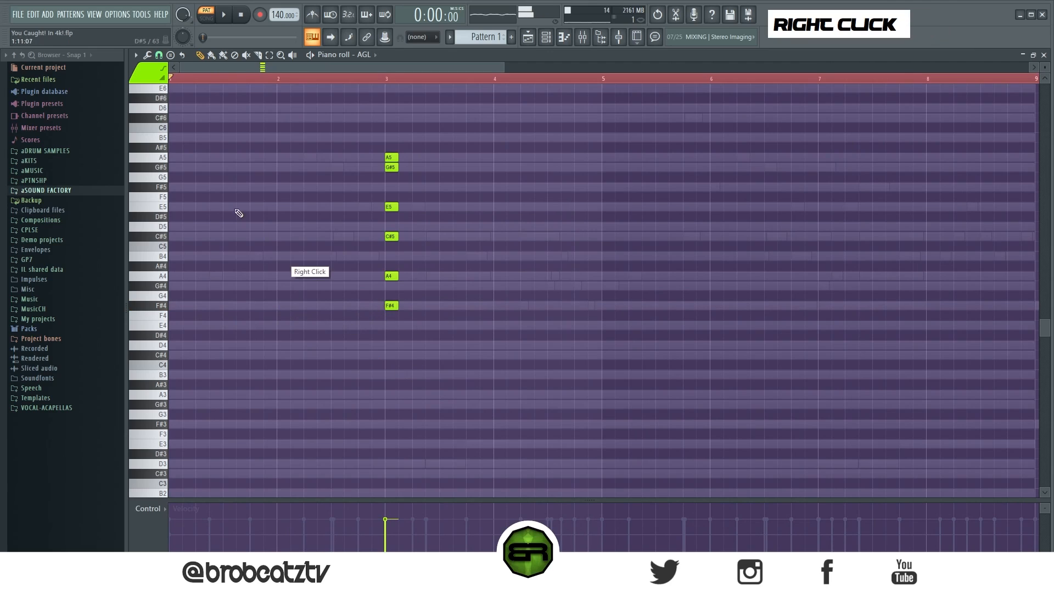
Step: Add a short A5 at the start of bar 1 and short A5 and G#5 notes late in bar 1, checking them by playback
left_click(188, 160)
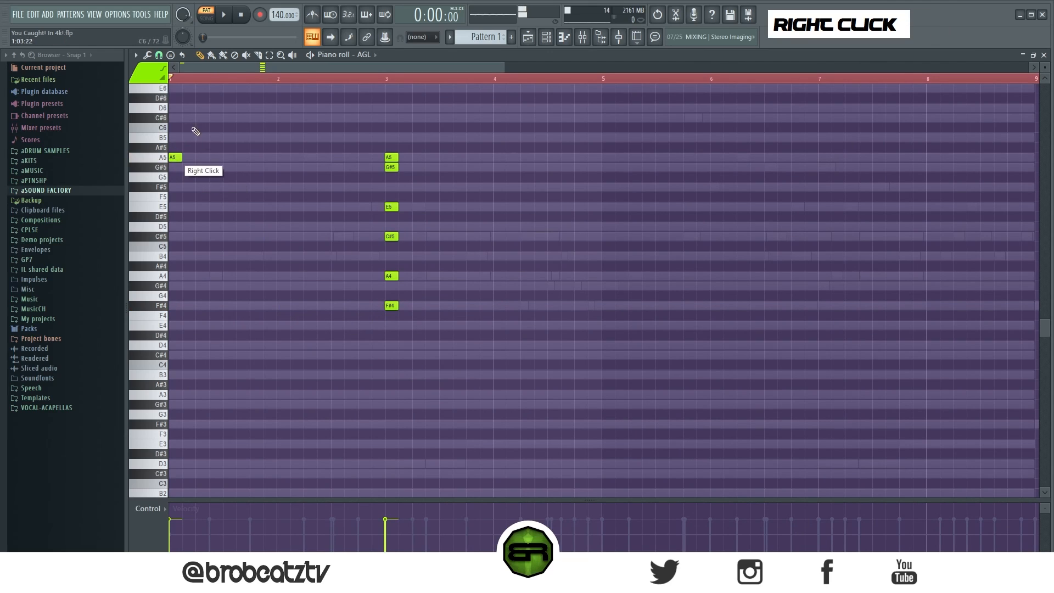
key("space")
key("space")
left_click(239, 158)
left_click(255, 168)
key("space")
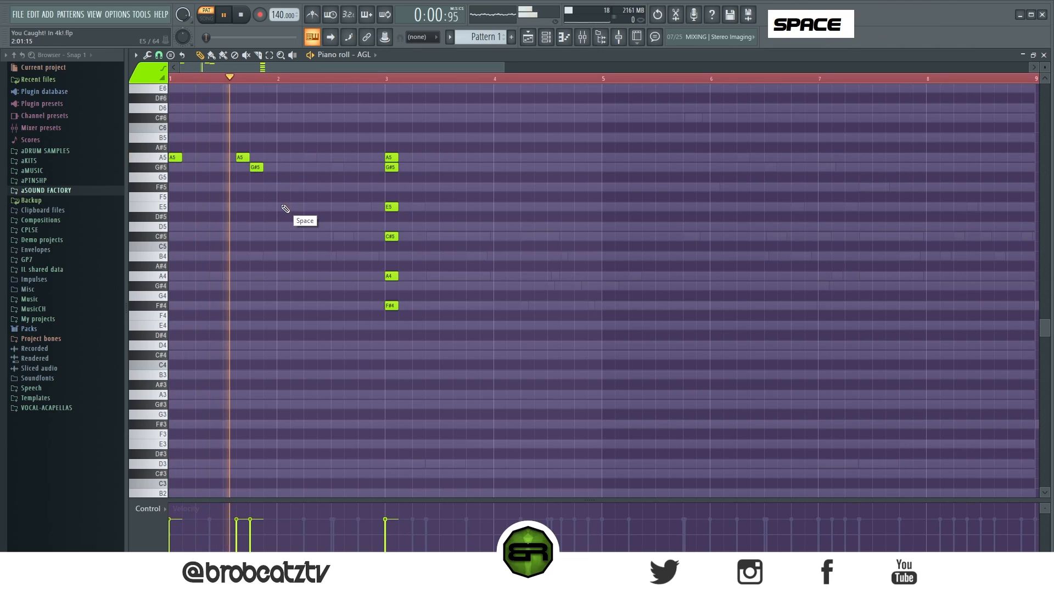
key("space")
key("space")
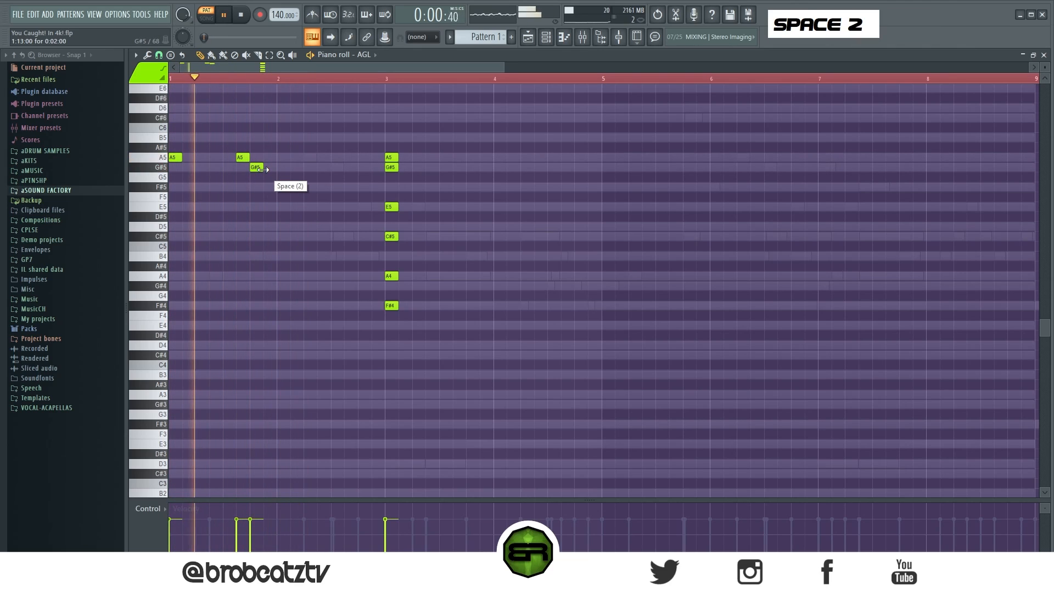
key("space")
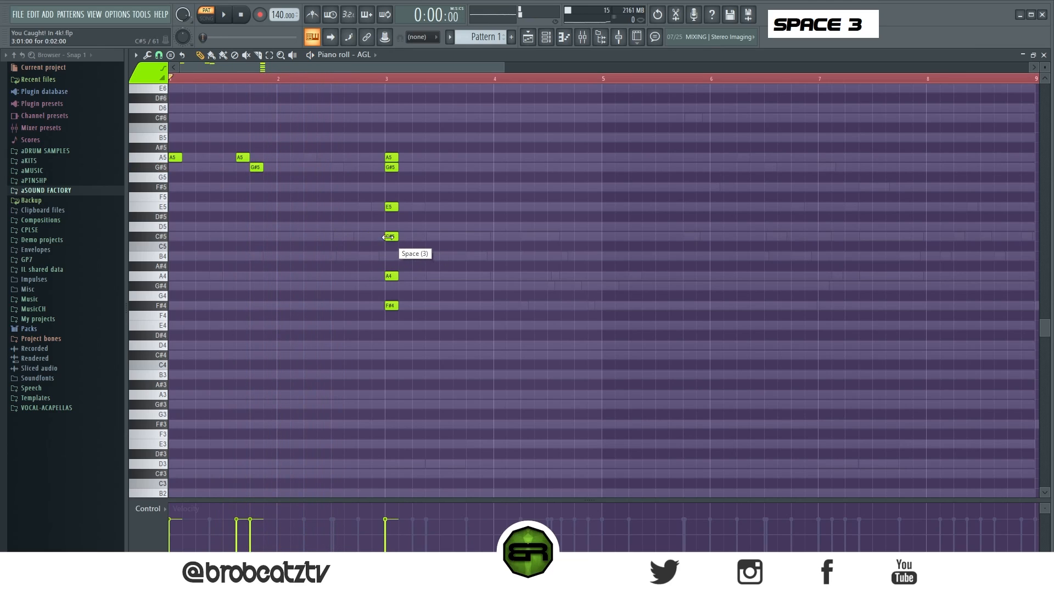
Step: Place a short C#5 at the middle of bar 2, keeping a C#5 in the stack at the start of bar 3
left_click_drag(386, 237, 331, 237)
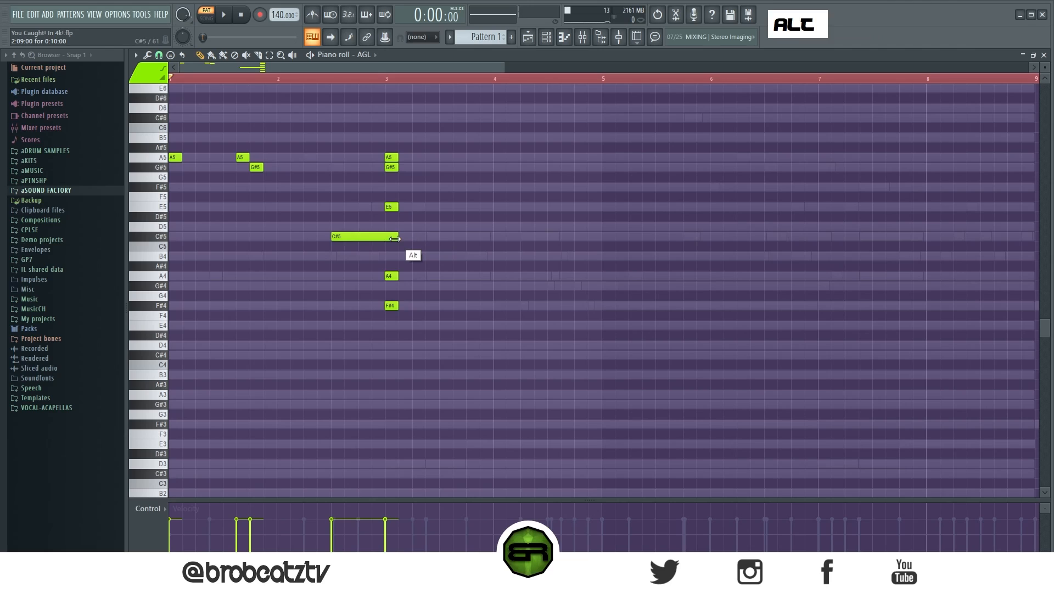
left_click_drag(395, 238, 346, 245)
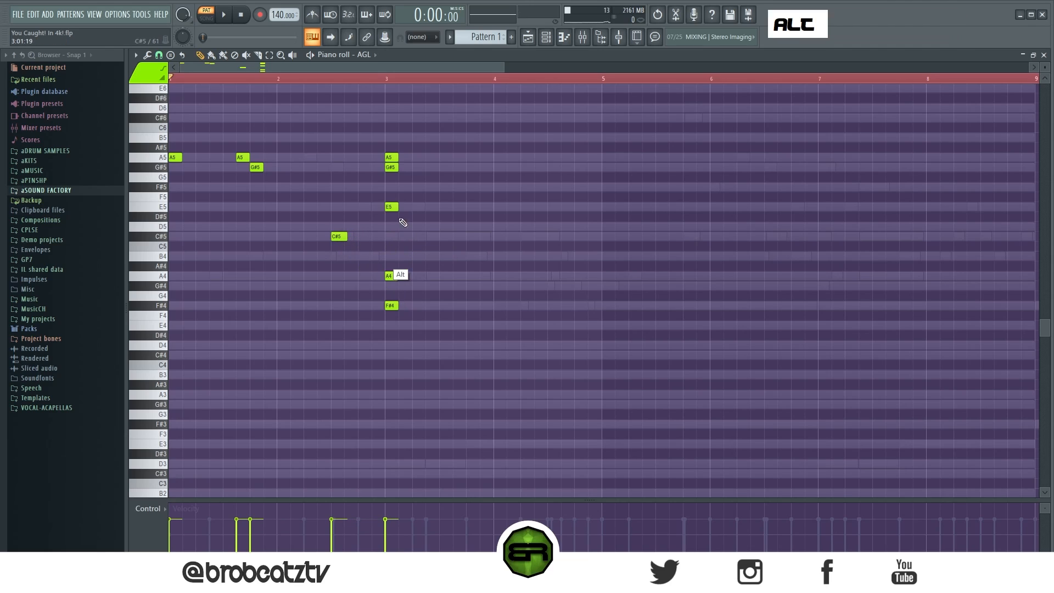
left_click_drag(383, 156, 414, 324)
right_click(424, 334)
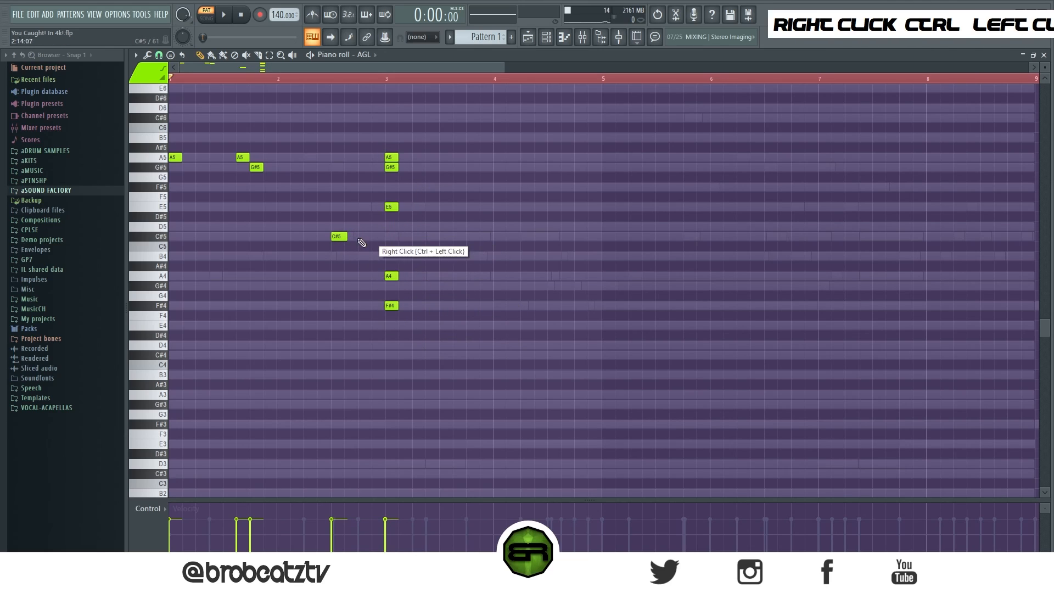
left_click(386, 238)
left_click_drag(385, 134, 420, 329)
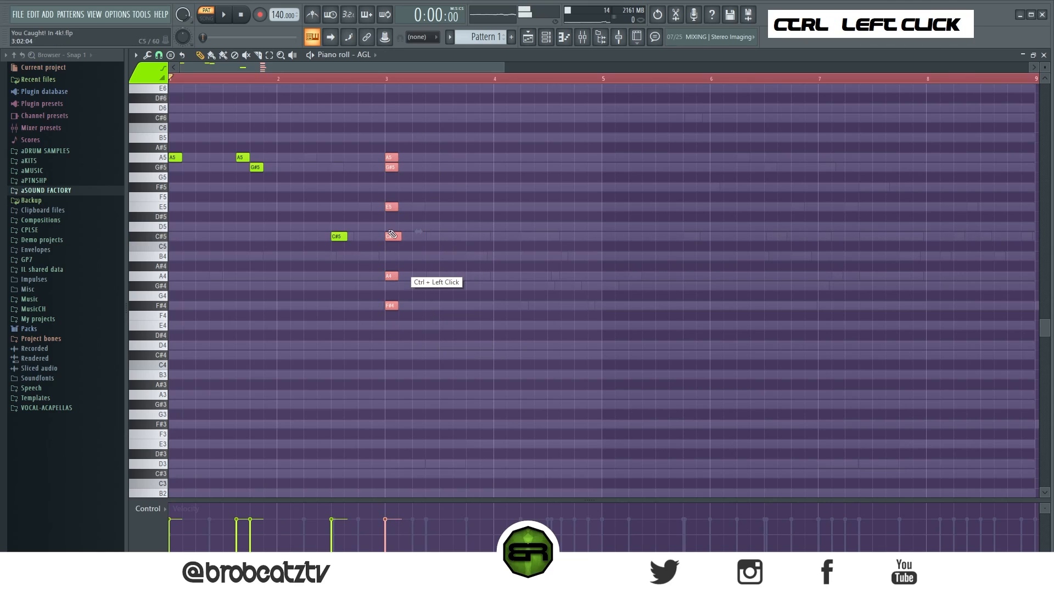
right_click(438, 163)
Step: Try short A5, F#5, E5 and G#5 notes in the second half of bar 3
left_click(446, 158)
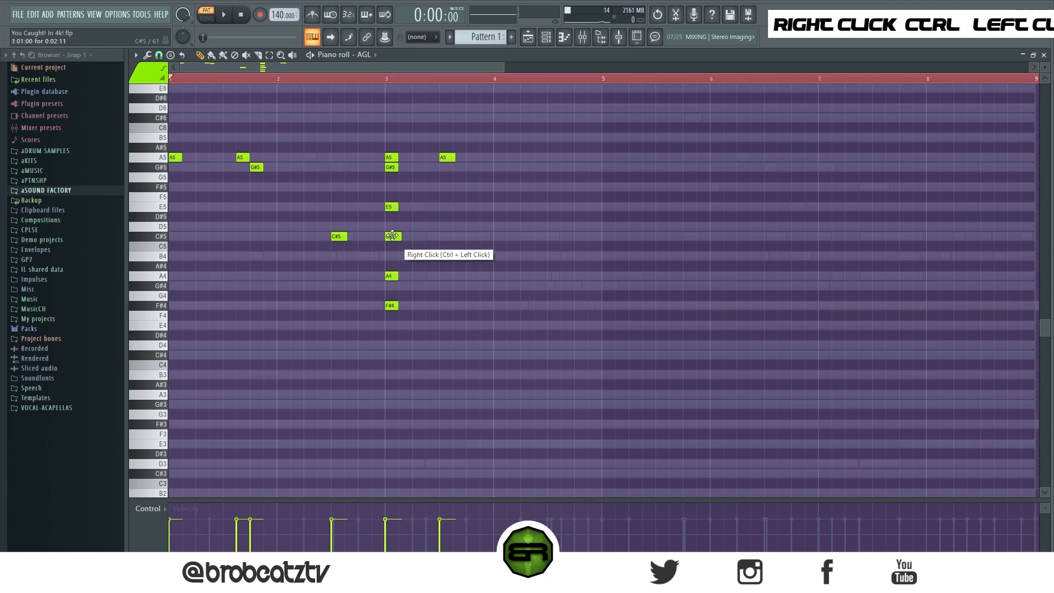
left_click(468, 207)
right_click(477, 269)
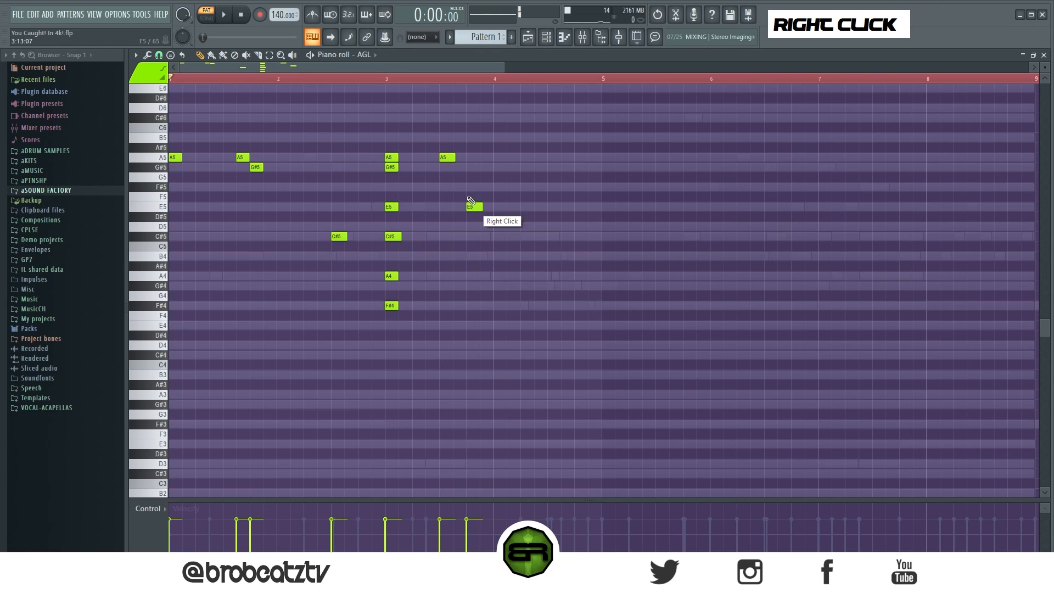
left_click(454, 188)
left_click(469, 158)
left_click(469, 169)
right_click(477, 160)
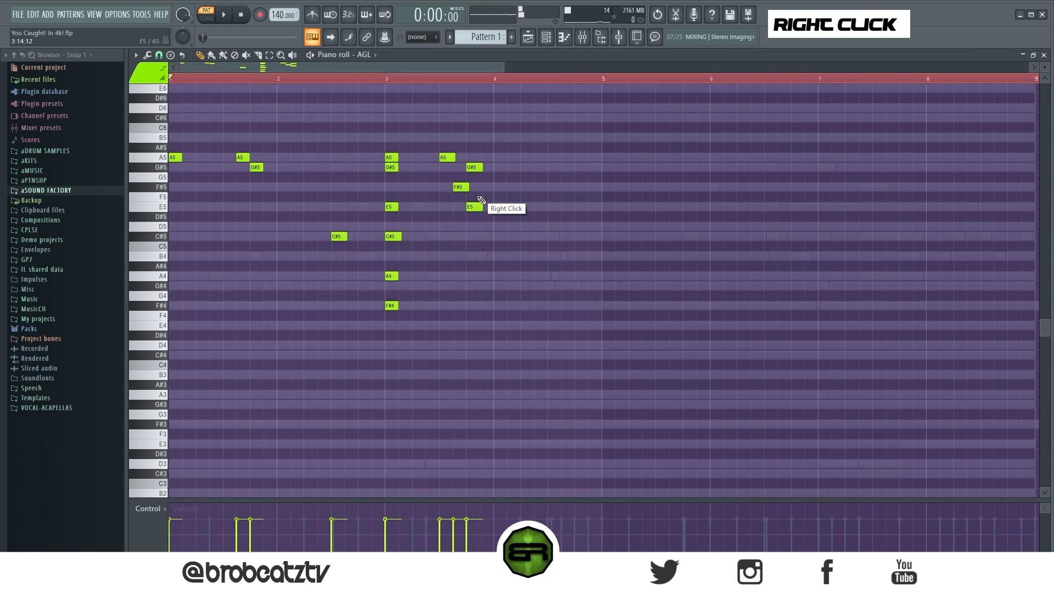
right_click(474, 207)
right_click(461, 188)
right_click(474, 167)
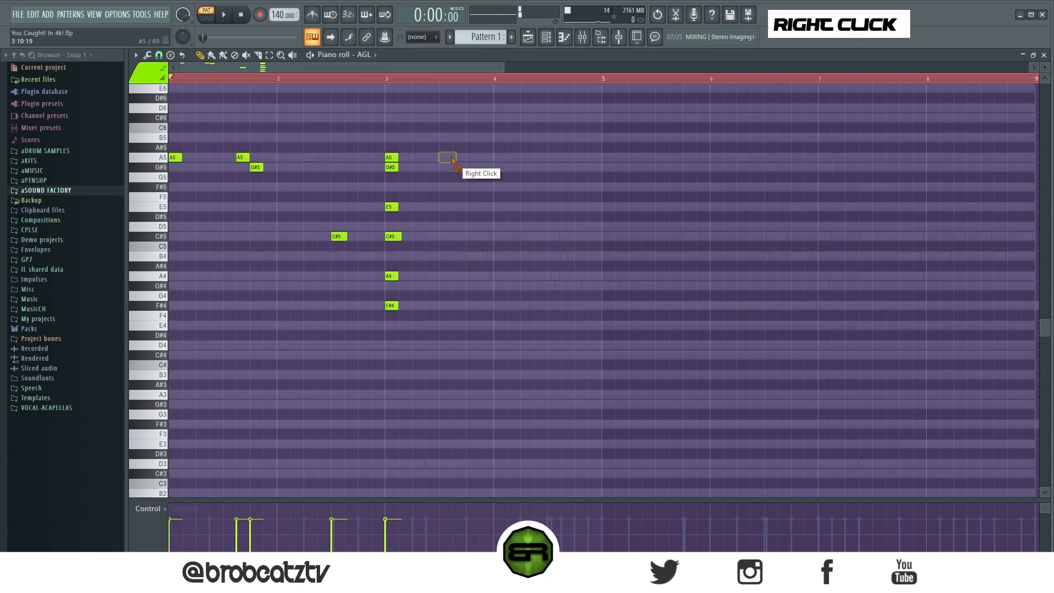
Step: Add a rising run of short A4, B4 and C#5 notes in the second half of bar 2, leading into bar 3
scroll(1044, 68, "up", 3)
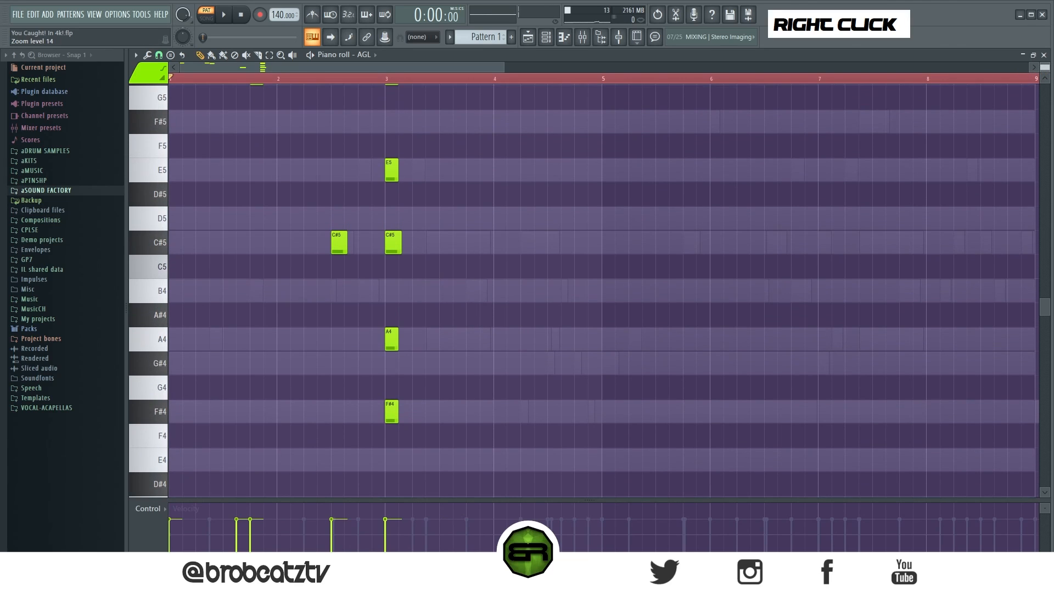
left_click_drag(506, 66, 364, 83)
scroll(352, 200, "up", 1)
right_click(536, 247)
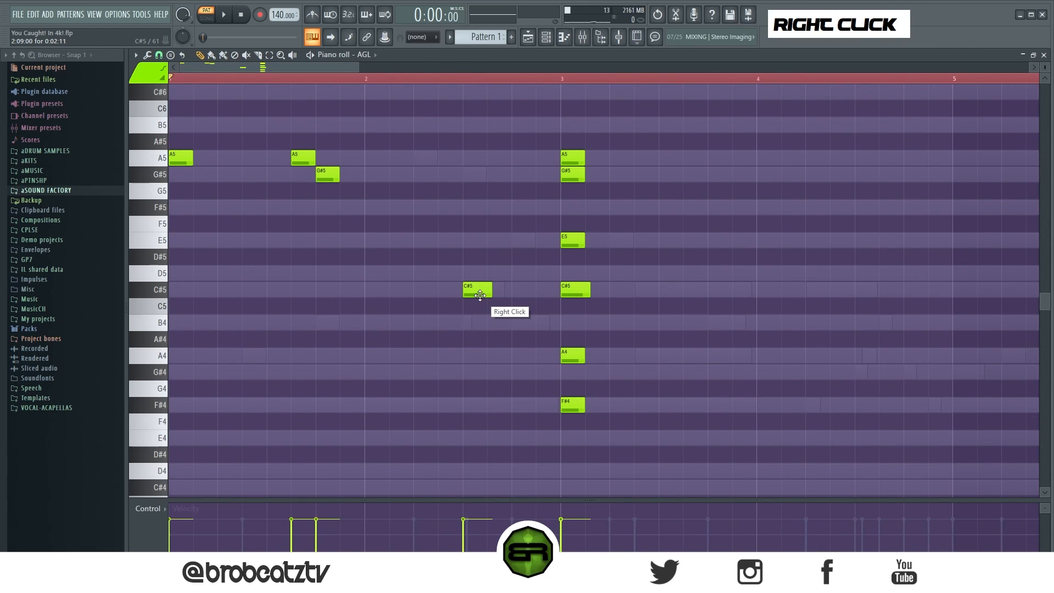
left_click(519, 324)
left_click(541, 290)
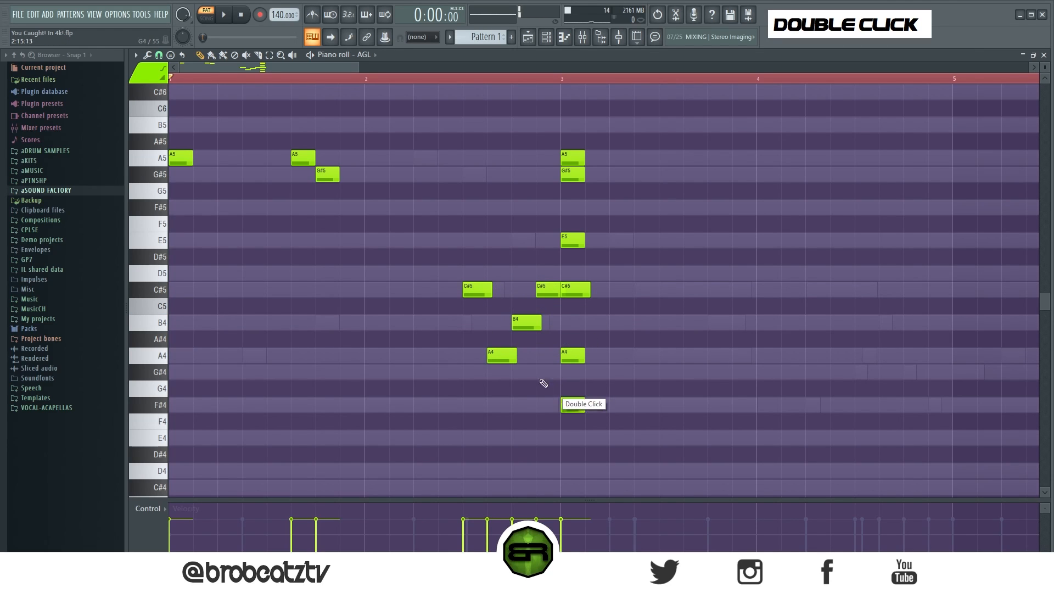
Step: Delete the A4 from the bar 3 stack and place a long B4 from late bar 3 to past the middle of bar 4
left_click(475, 287, "ctrl+shift")
left_click(524, 323, "ctrl+shift")
right_click(572, 357)
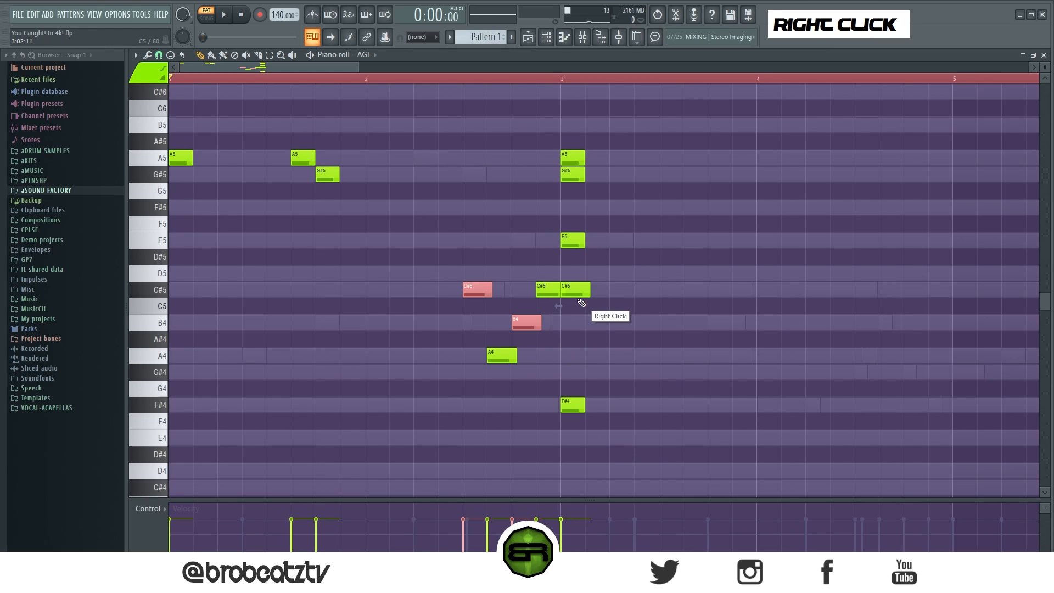
left_click(528, 325, "ctrl")
left_click_drag(528, 325, 878, 328)
Step: Delete the A5, G#5, E5 and C#5 notes from the bar 3 stack, leaving only F#4, and play the phrase
right_click(607, 234)
right_click(572, 159)
right_click(572, 175)
right_click(573, 240)
key("space")
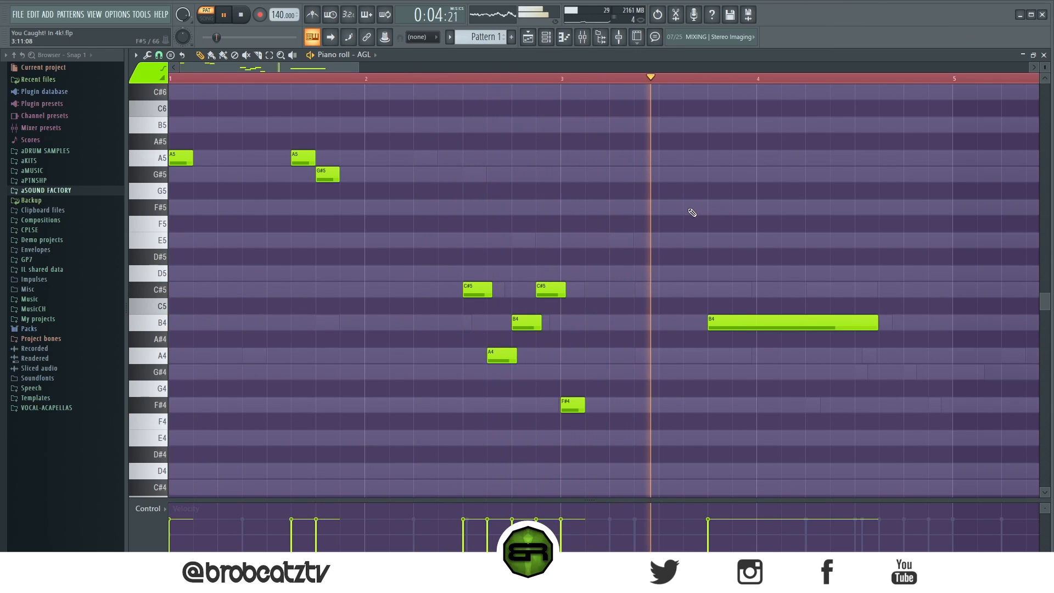
key("space")
Step: Lengthen the bar 3 F#4 to meet the long B4, the C#5 into bar 3, and the A5 and G#5 notes starting in bar 1
key("alt")
left_click_drag(584, 405, 705, 405)
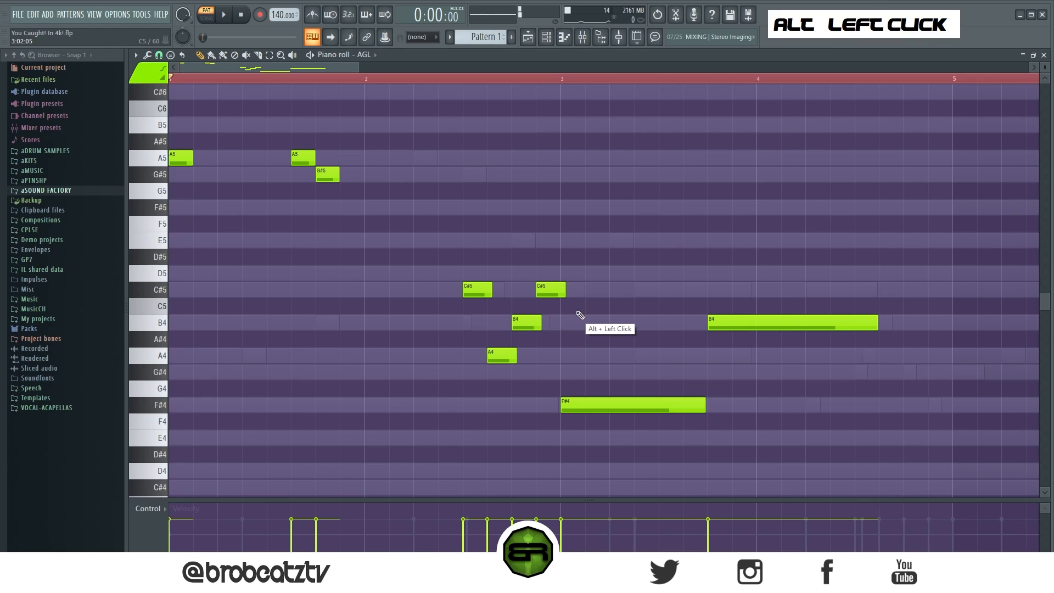
left_click_drag(565, 291, 588, 291)
left_click_drag(340, 177, 446, 179)
left_click(299, 153, "alt")
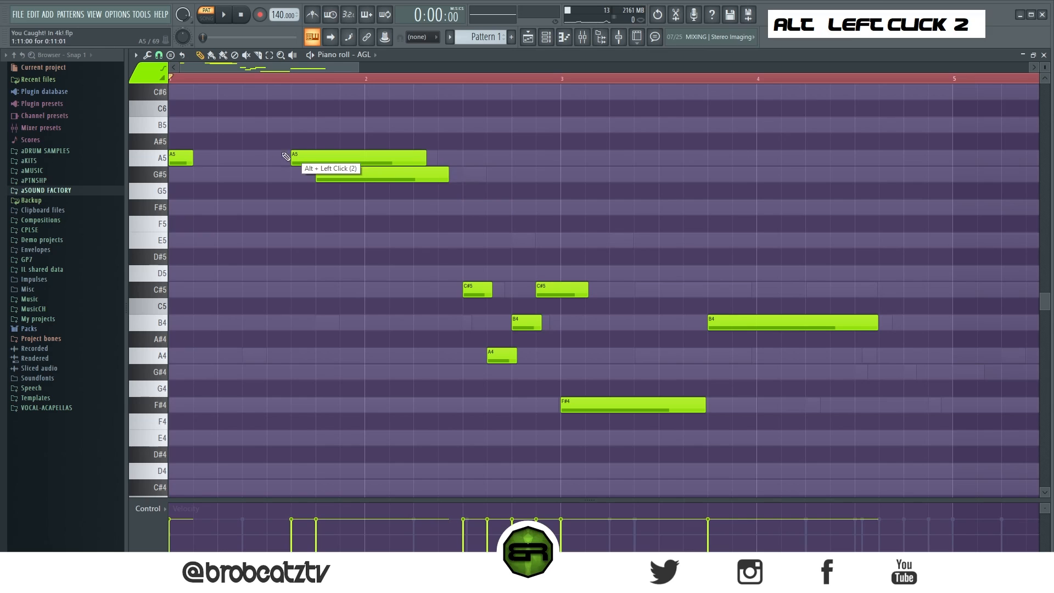
left_click_drag(193, 160, 278, 163)
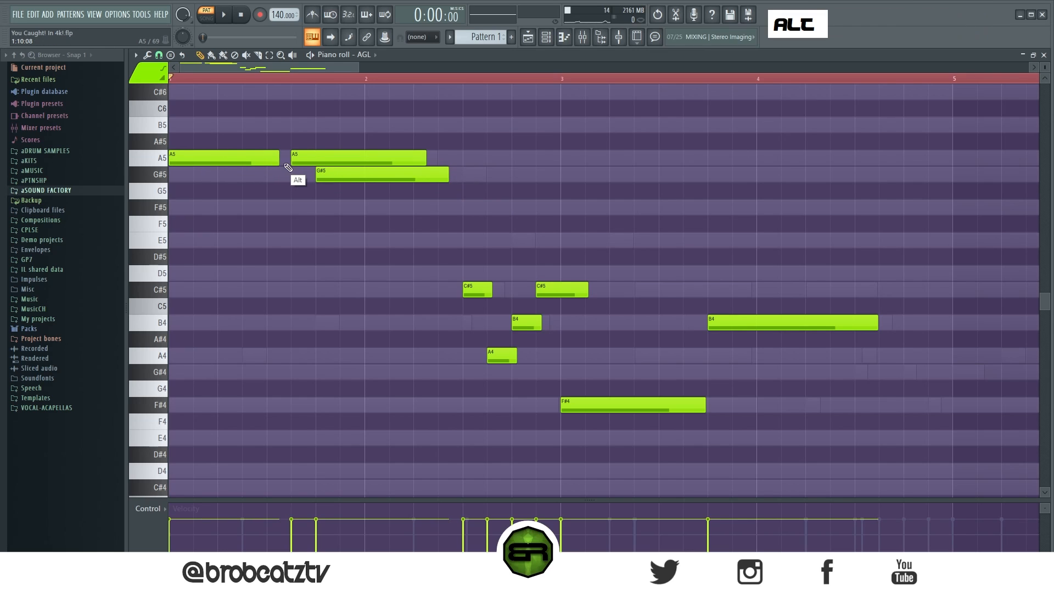
Step: Duplicate the whole four-bar phrase into bars 5 to 8 and clear the selection
key("ctrl+a")
left_click_drag(220, 161, 996, 166)
left_click_drag(340, 68, 496, 91)
right_click(369, 269)
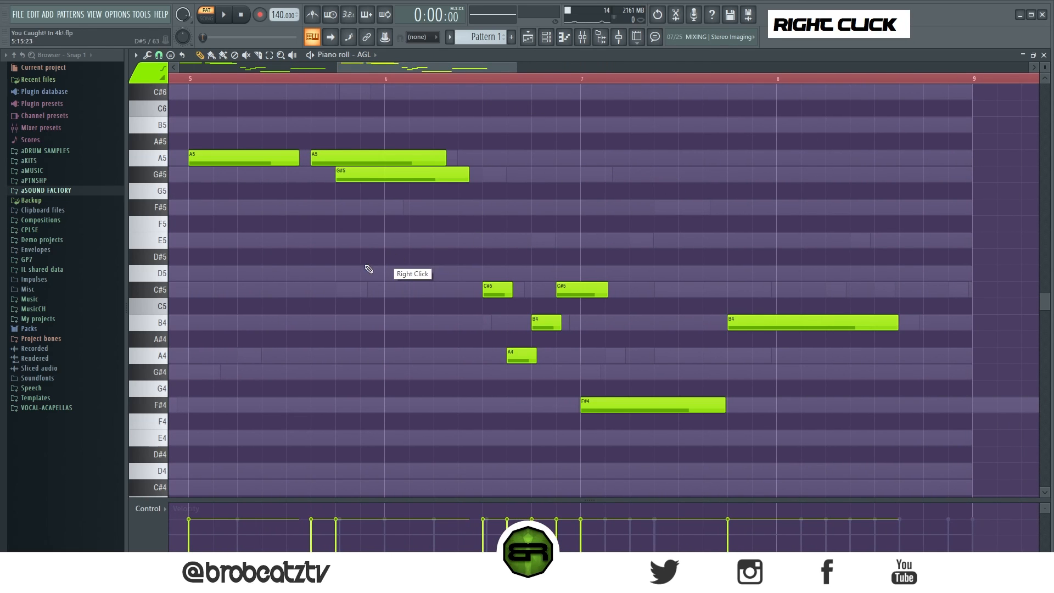
Step: Replace the opening A5 of bar 5 with a staggered, overlapping run of F#5, G#5 and A5, and play the part through
left_click(193, 207)
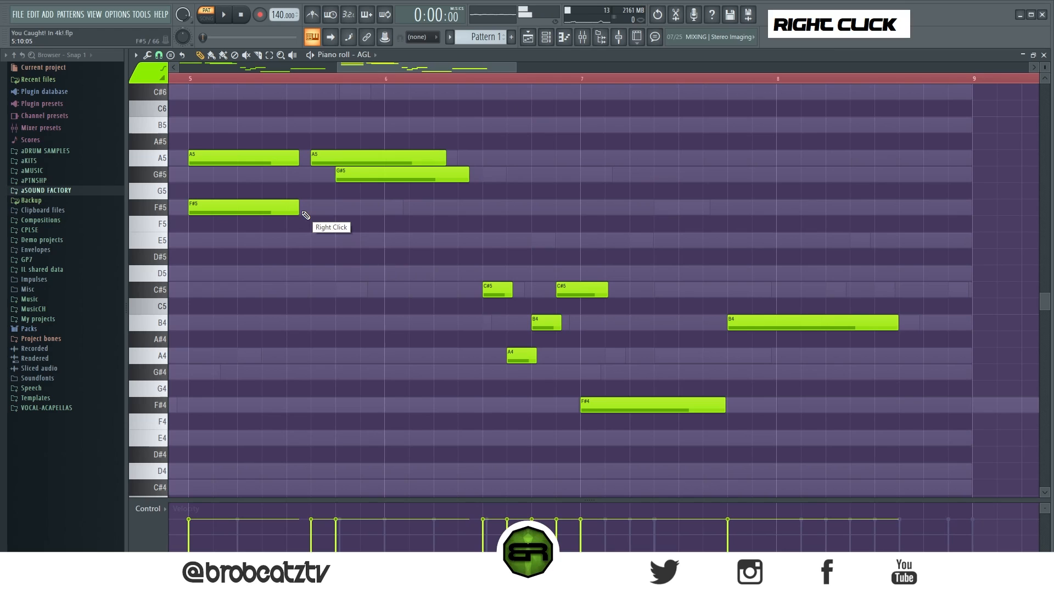
left_click_drag(300, 212, 259, 211)
left_click(215, 175)
left_click_drag(215, 157, 265, 156)
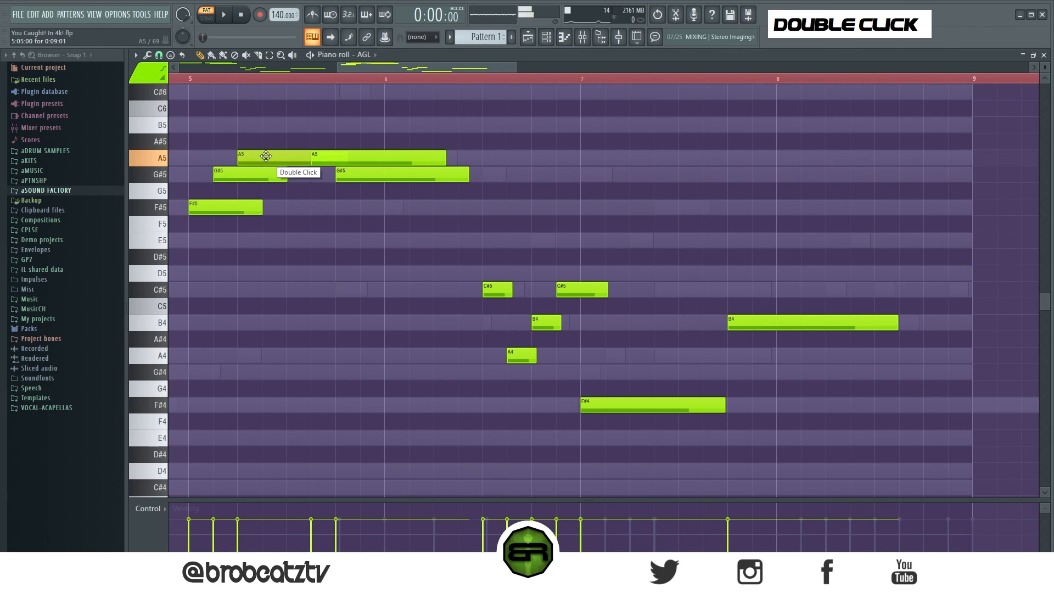
key("space")
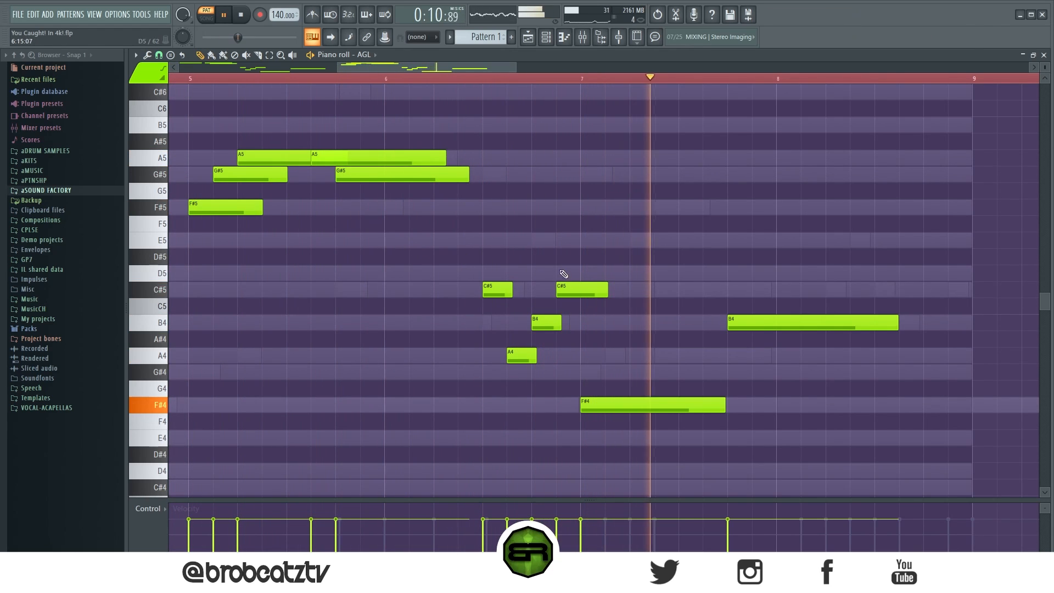
right_click(541, 275, "ctrl")
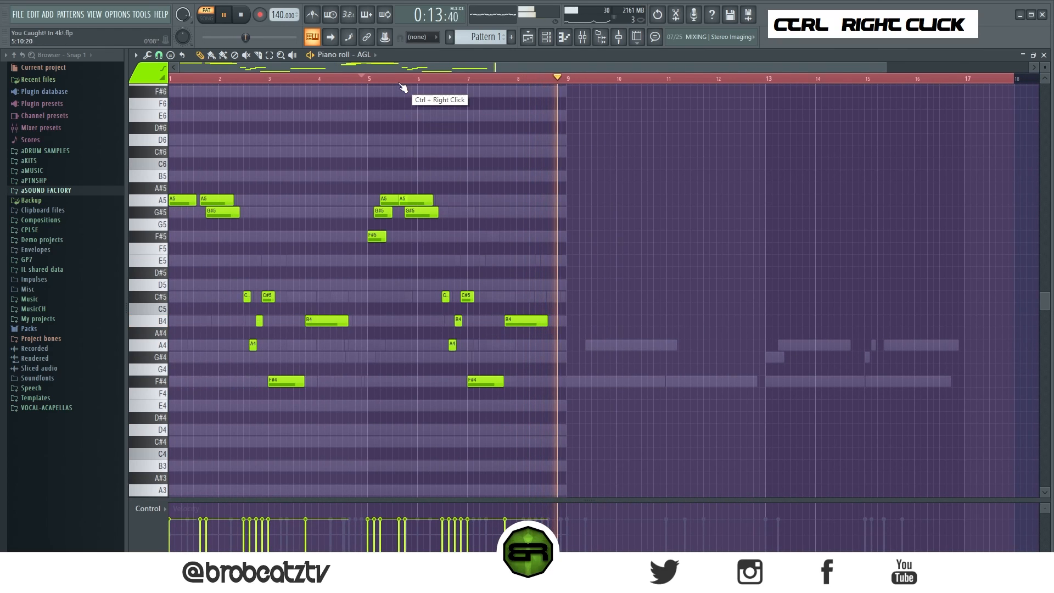
key("space")
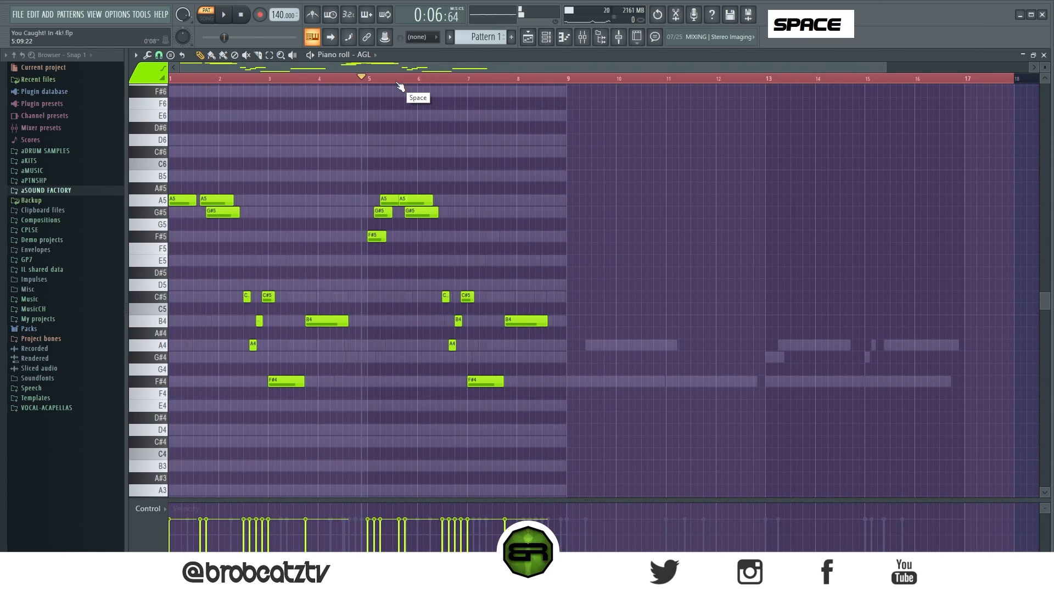
Step: Copy the first F#3, D3 and E3 bass notes, spanning bars 1 to 4, from the Capsule piano roll
left_click(547, 37)
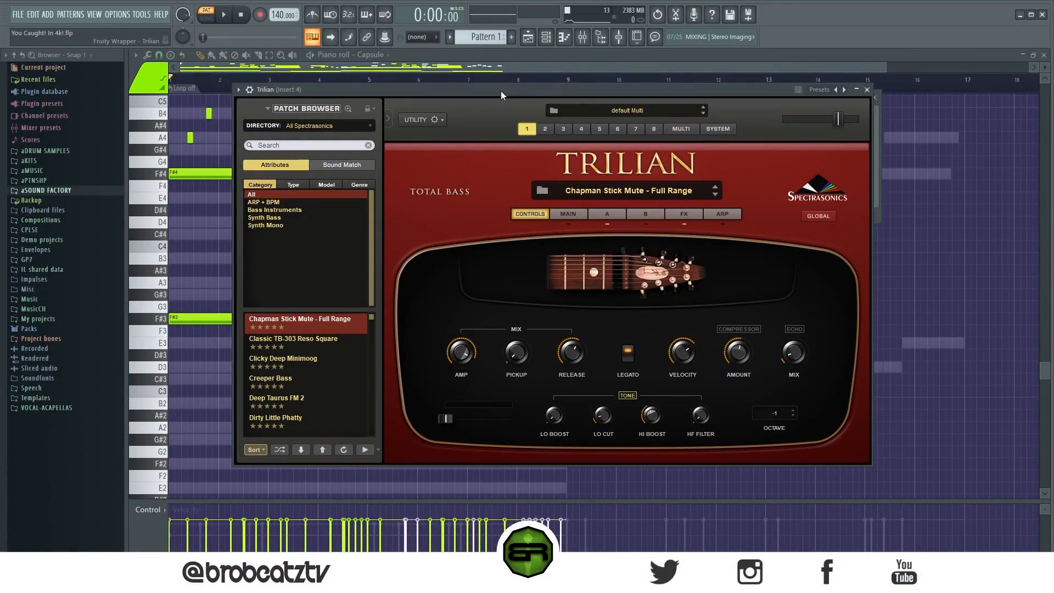
right_click(196, 228)
left_click(235, 317, "ctrl")
left_click(277, 366, "ctrl+shift")
left_click(328, 343, "ctrl+shift")
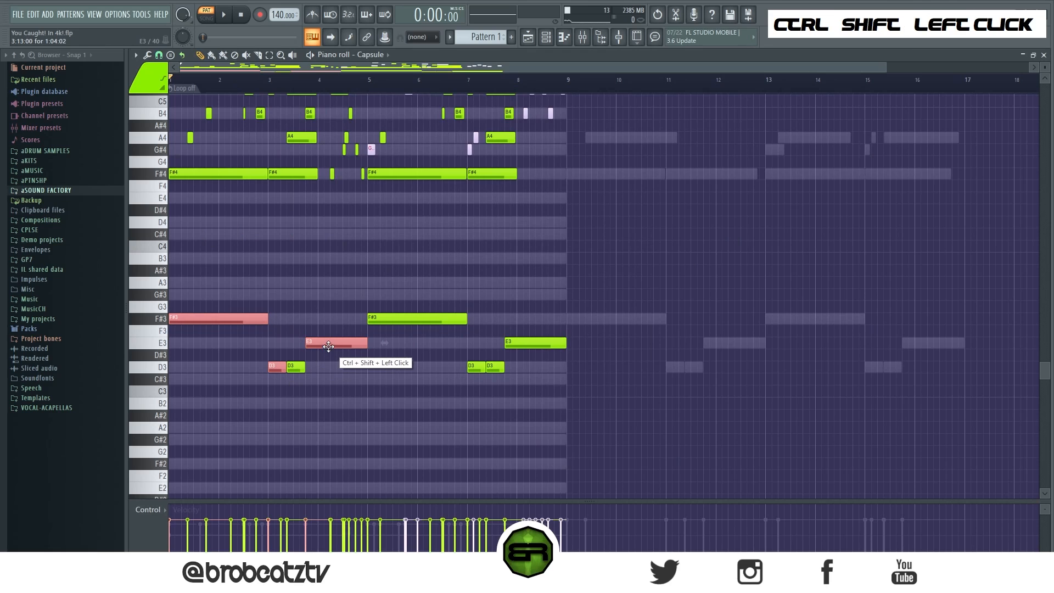
key("ctrl+c")
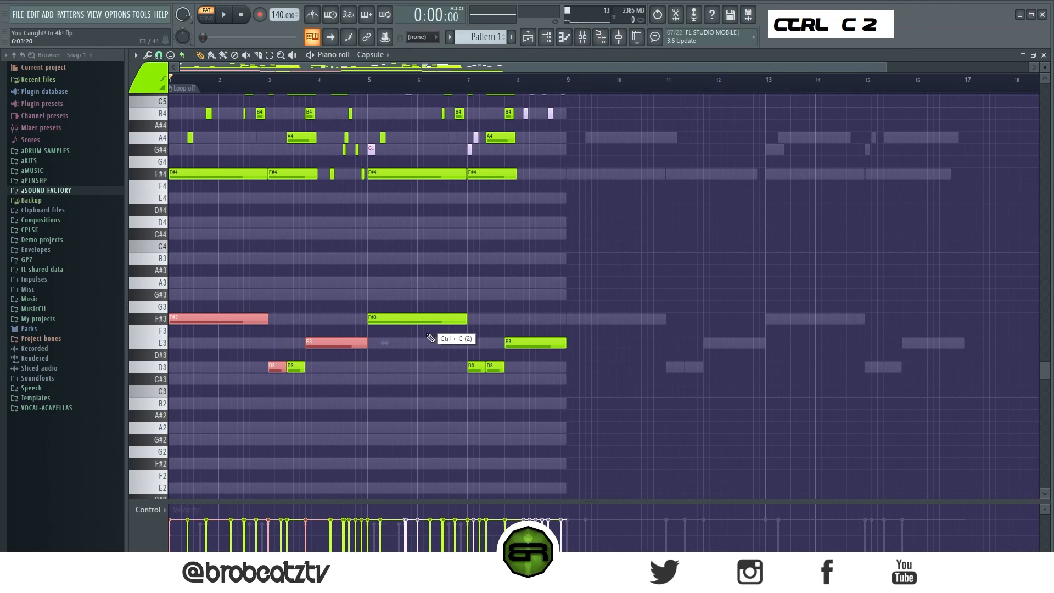
Step: Open the Trilian channel's piano roll and paste the copied bass notes from bar 1
left_click(545, 41)
right_click(438, 183)
left_click(459, 188)
key("ctrl+v")
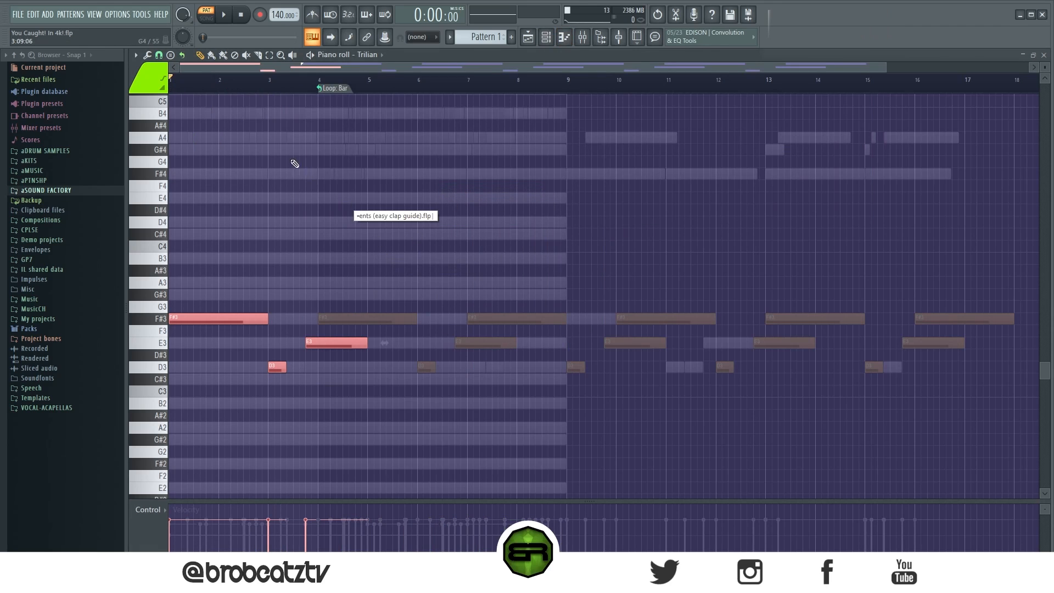
Step: Turn off the loop repeats set by the bar 4 loop marker in the Trilian part and deselect the pasted notes
left_click(317, 89)
left_click_drag(327, 90, 349, 91)
left_click(181, 55)
left_click_drag(244, 90, 171, 86)
right_click(181, 86)
right_click(397, 280)
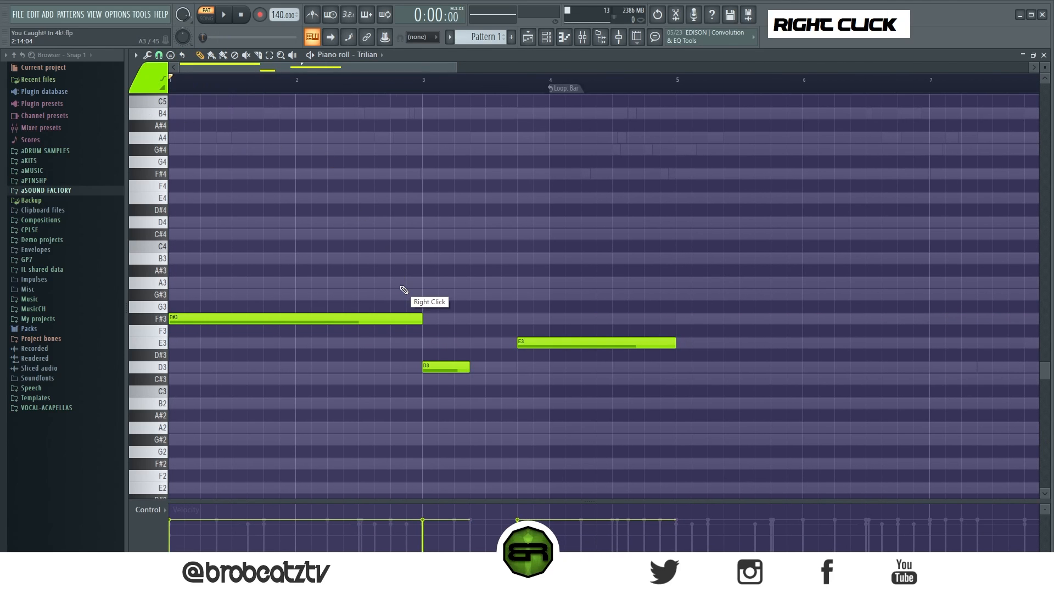
Step: Shorten the late bar 3 E3 bass note so that it ends early in bar 4
right_click(439, 360)
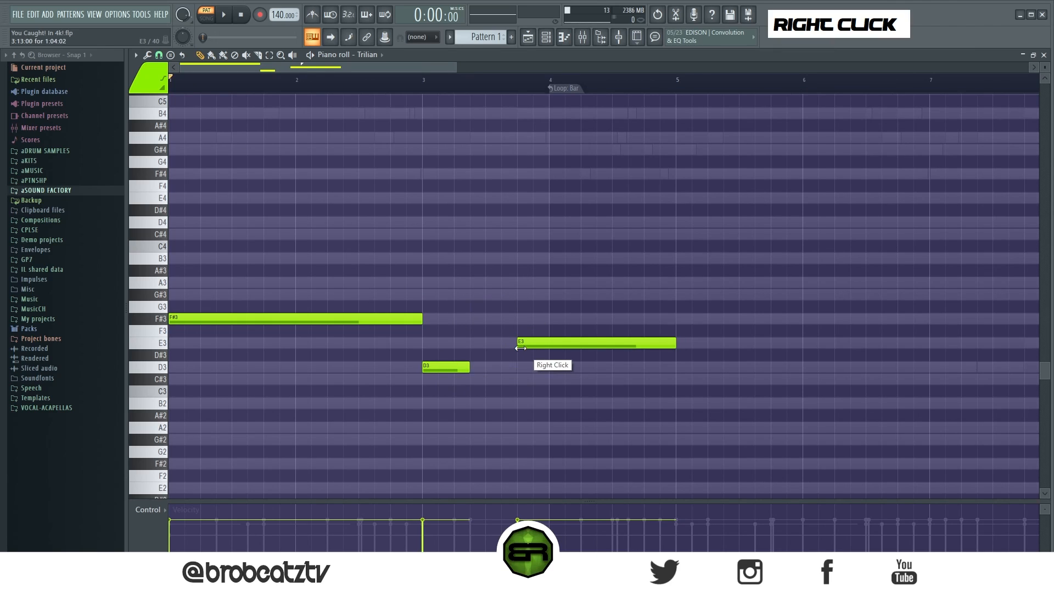
key("alt")
left_click_drag(675, 340, 564, 341)
left_click_drag(439, 349, 447, 379)
left_click(317, 297, "ctrl")
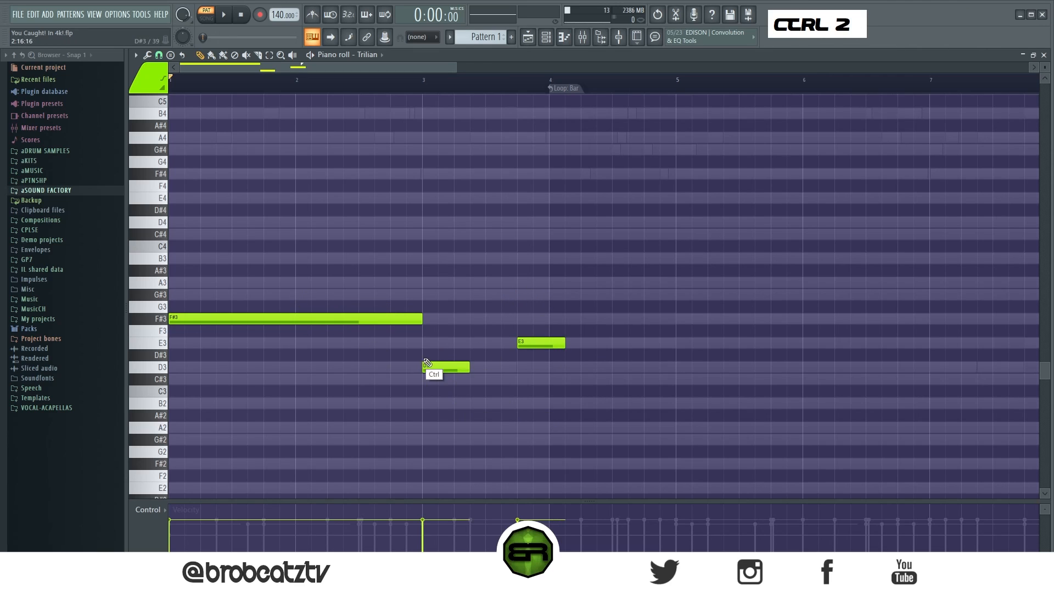
Step: Duplicate the E3 note one bar on, late in bar 4, shorten it to end just before bar 5 and raise it an octave
left_click(543, 342, "ctrl")
left_click_drag(544, 343, 685, 340)
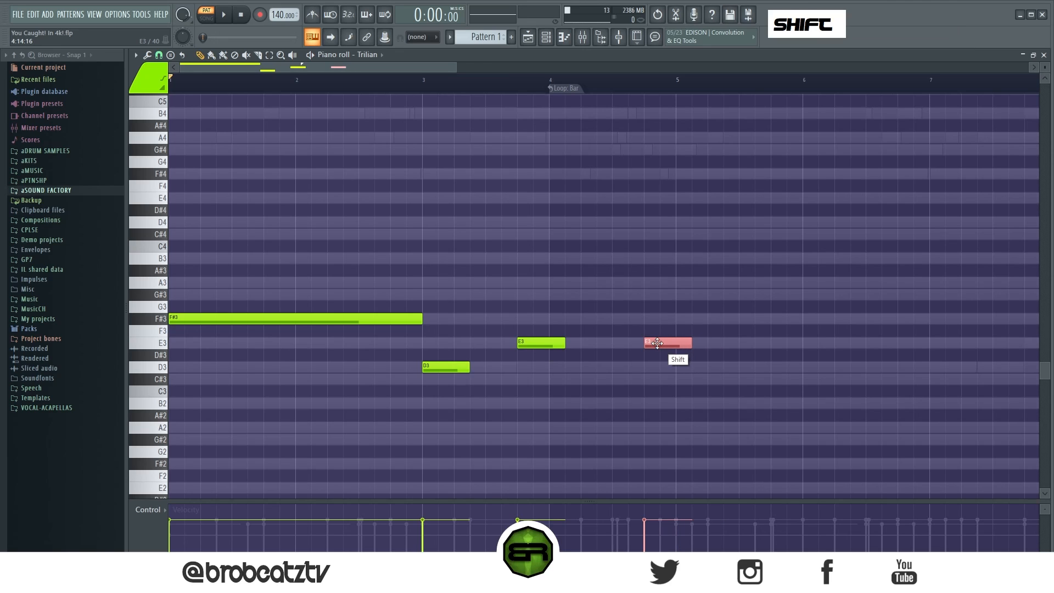
left_click_drag(691, 344, 671, 345)
key("ctrl+Up")
right_click(690, 353)
Step: Duplicate the whole four-bar bass phrase to start at bar 5 and make all notes legato
key("ctrl+a")
left_click_drag(209, 319, 704, 316)
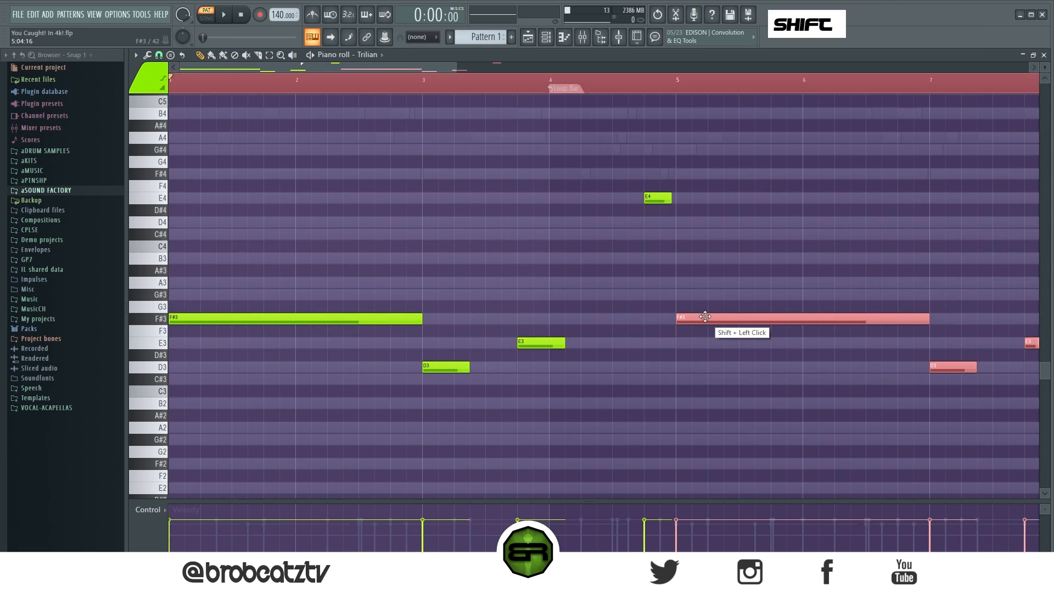
key("ctrl+a")
key("ctrl+l")
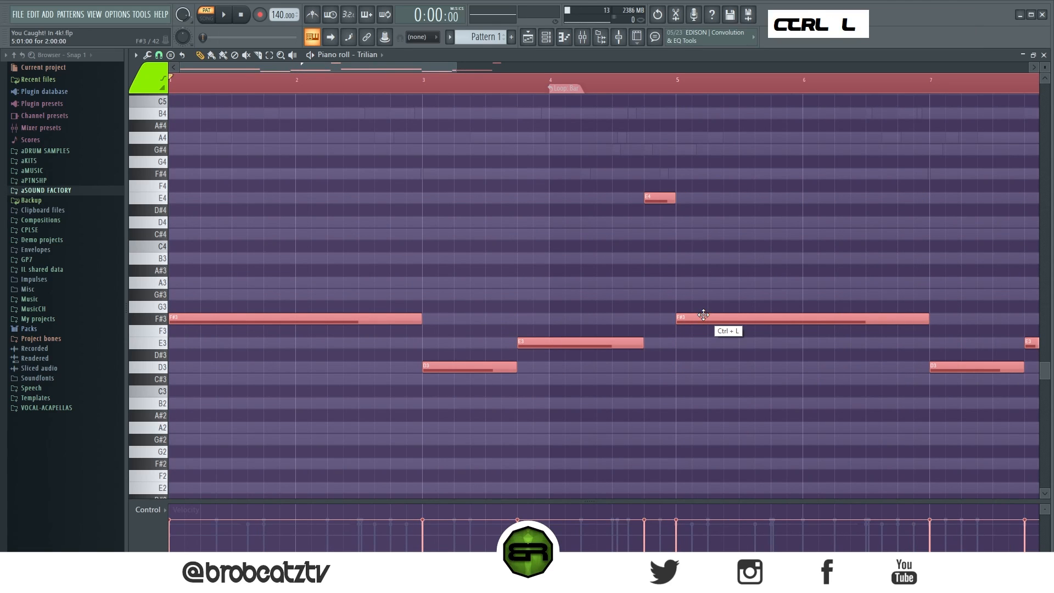
right_click(619, 304)
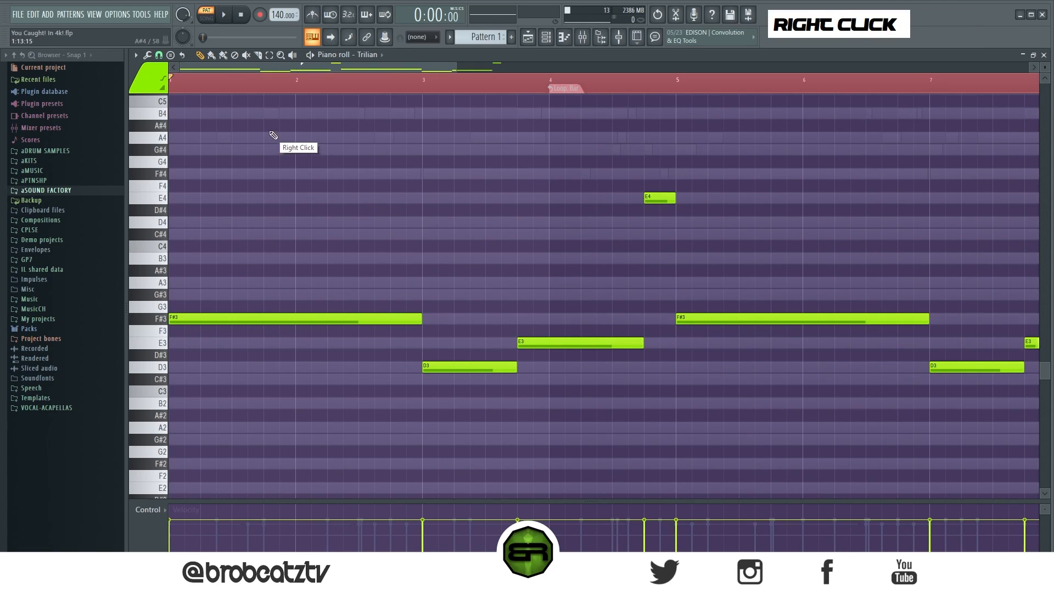
Step: Split the long bar 5 F#3 into a shorter note and a second F#3 running from late bar 5 to nearly the end of bar 6
key("space")
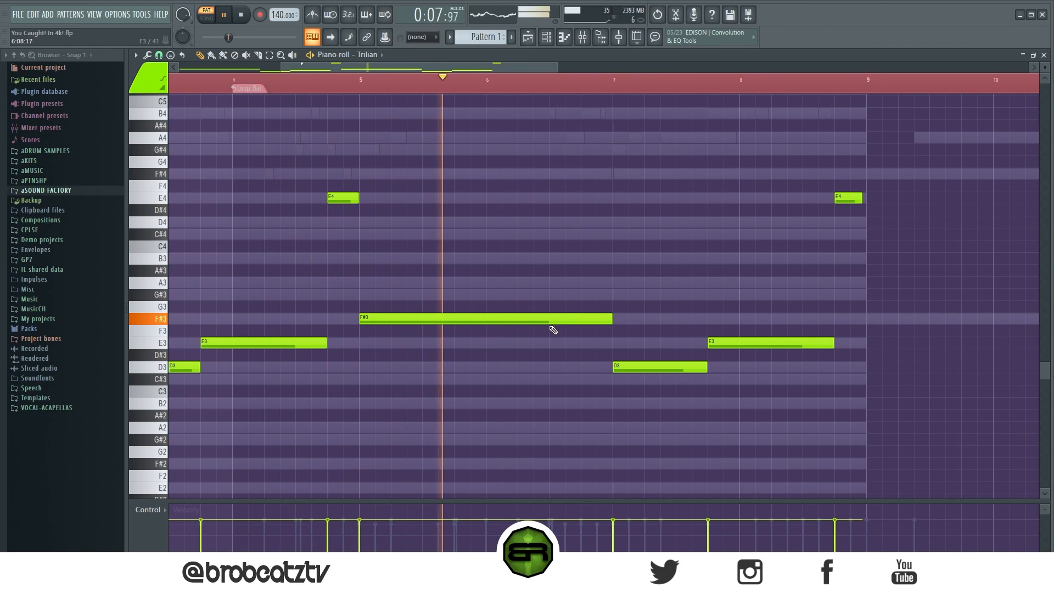
key("space")
left_click_drag(611, 319, 439, 320)
left_click(455, 321)
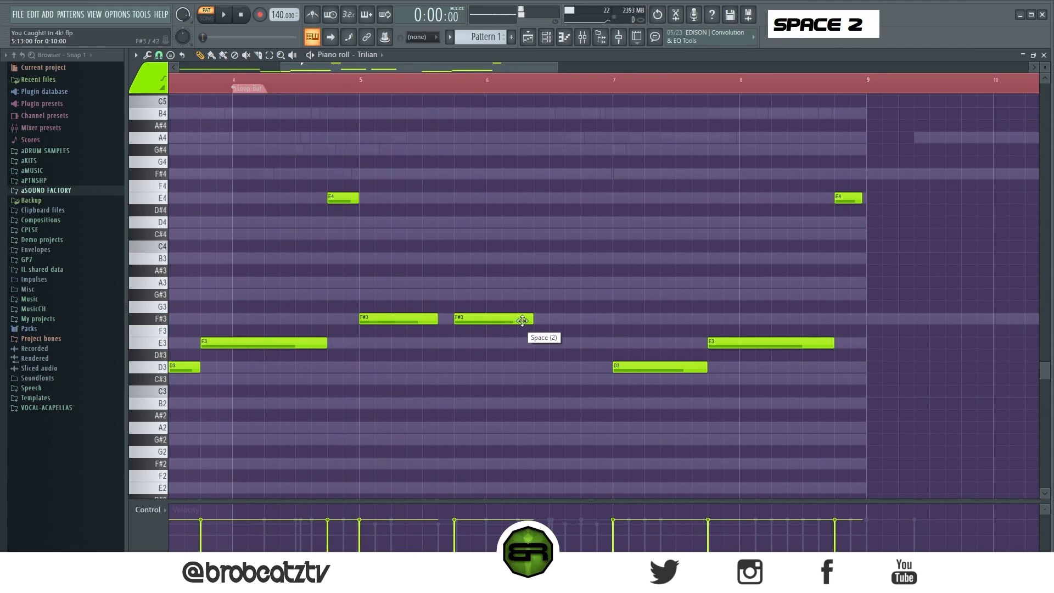
left_click_drag(531, 322, 594, 321)
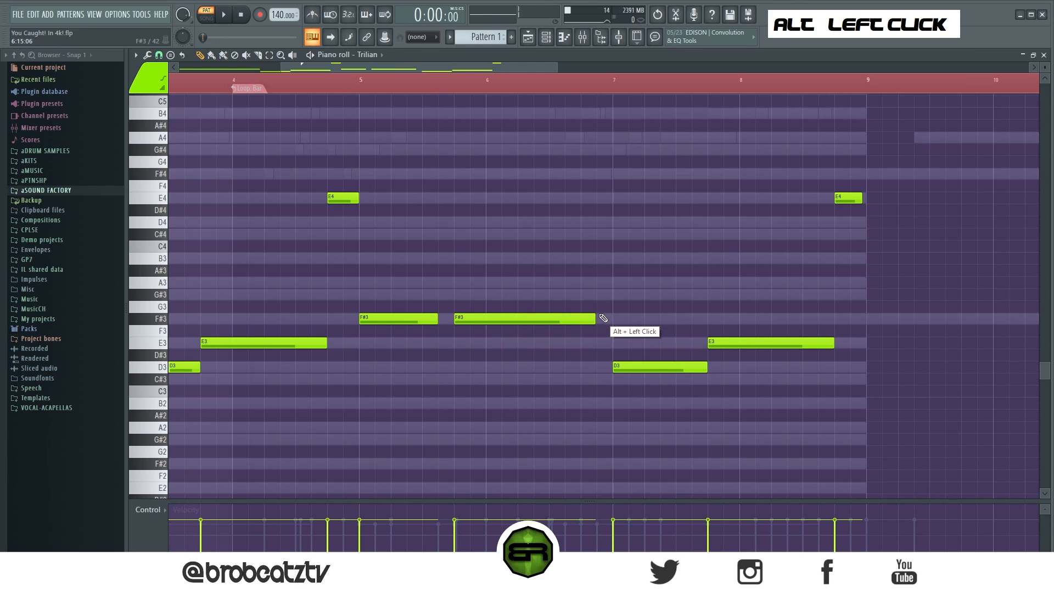
Step: Raise the D3 and E3 notes in bars 7 and 8 an octave, and lower the final short E4 to E3
right_click(630, 353)
left_click_drag(635, 313, 753, 419)
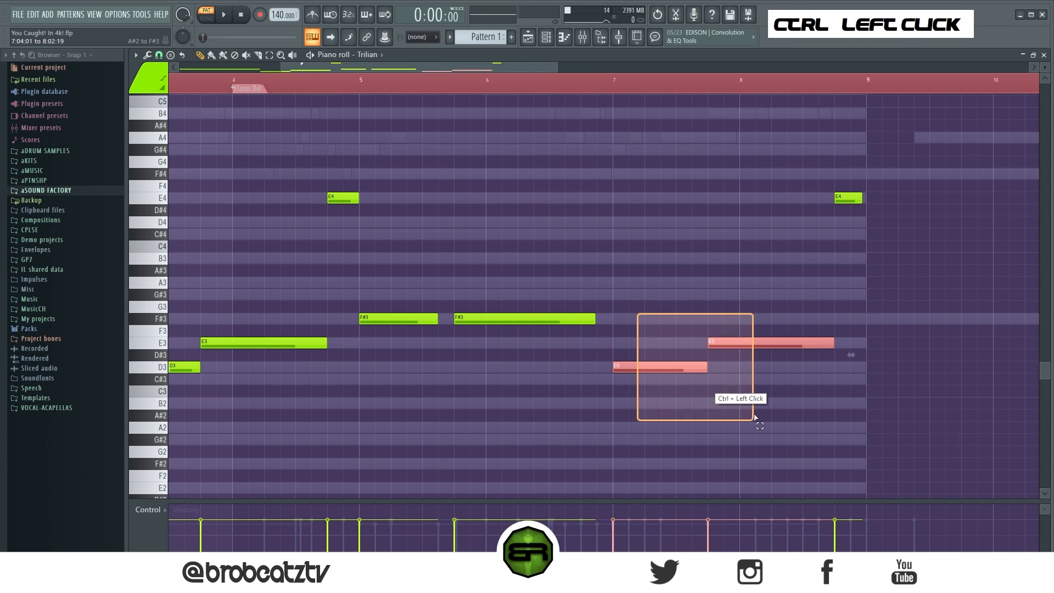
key("ctrl+Up")
right_click(746, 359)
left_click(852, 199, "ctrl")
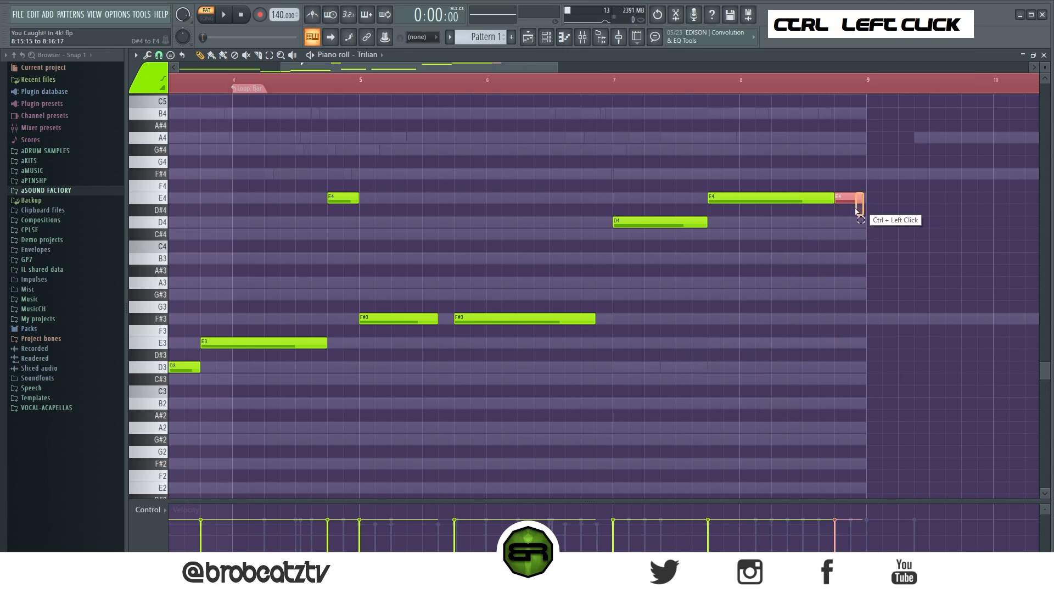
key("ctrl+Down")
right_click(829, 342)
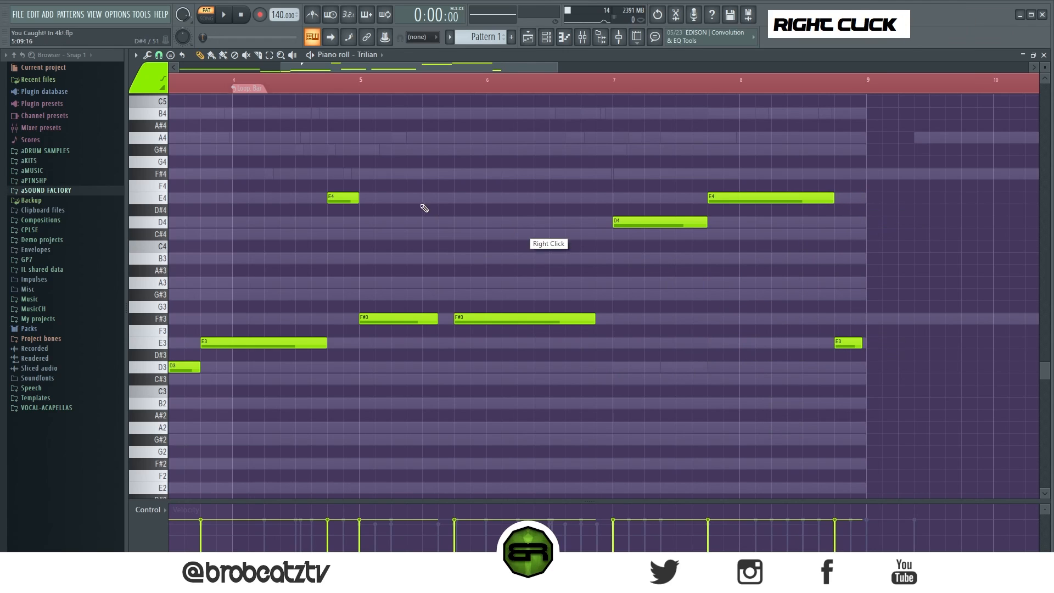
Step: Audition the bass line from bar 4, slightly lengthen both F#3 notes in bars 5 and 6, and clear the time selection
right_click(277, 87)
key("space")
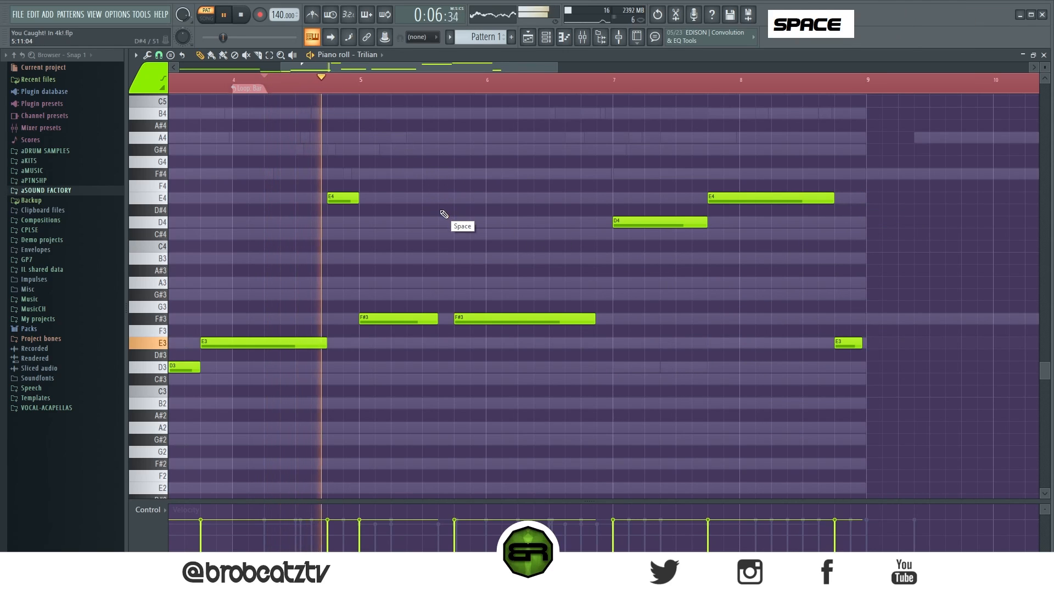
right_click(483, 236)
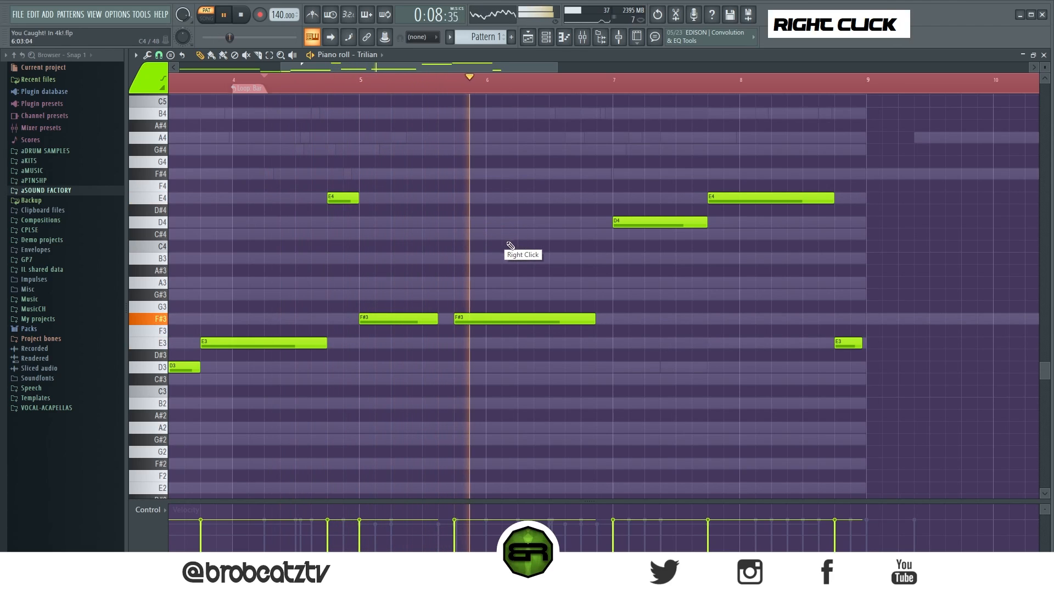
left_click_drag(436, 321, 442, 321)
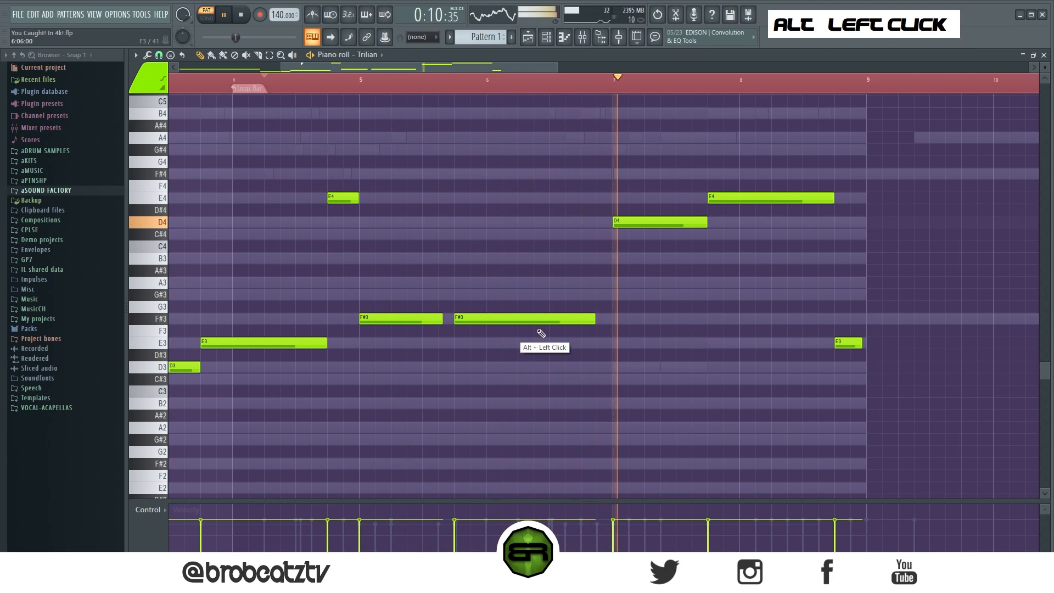
left_click_drag(592, 321, 599, 320)
right_click(654, 360, "ctrl")
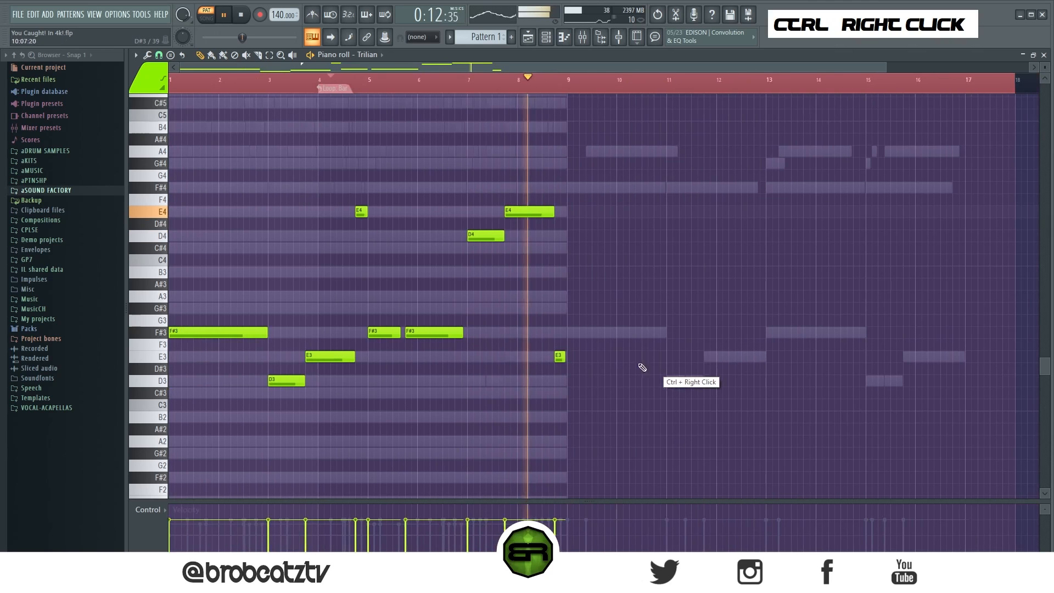
right_click(554, 324)
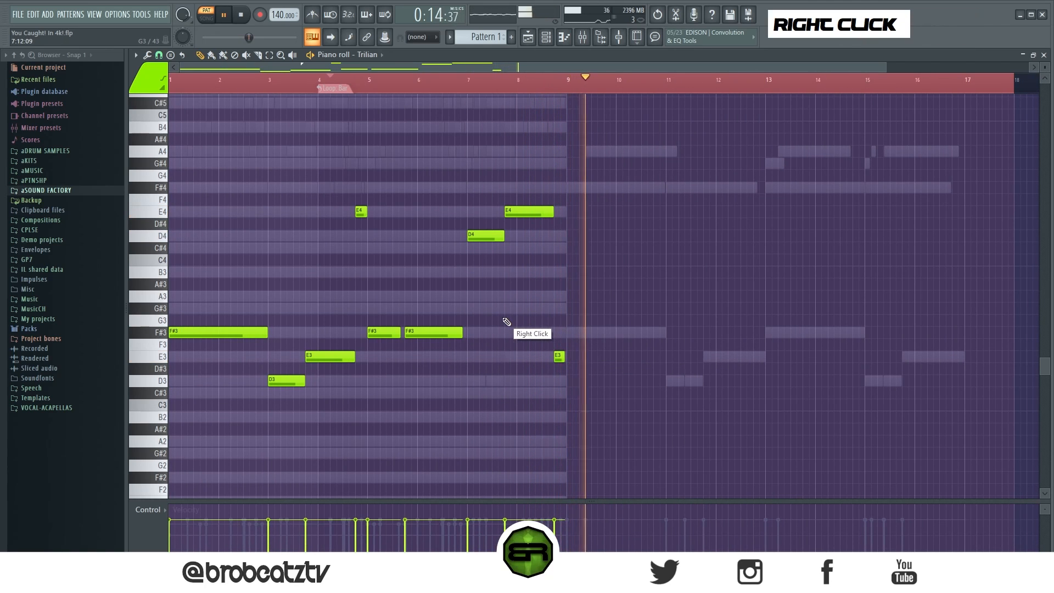
key("space")
double_click(371, 93)
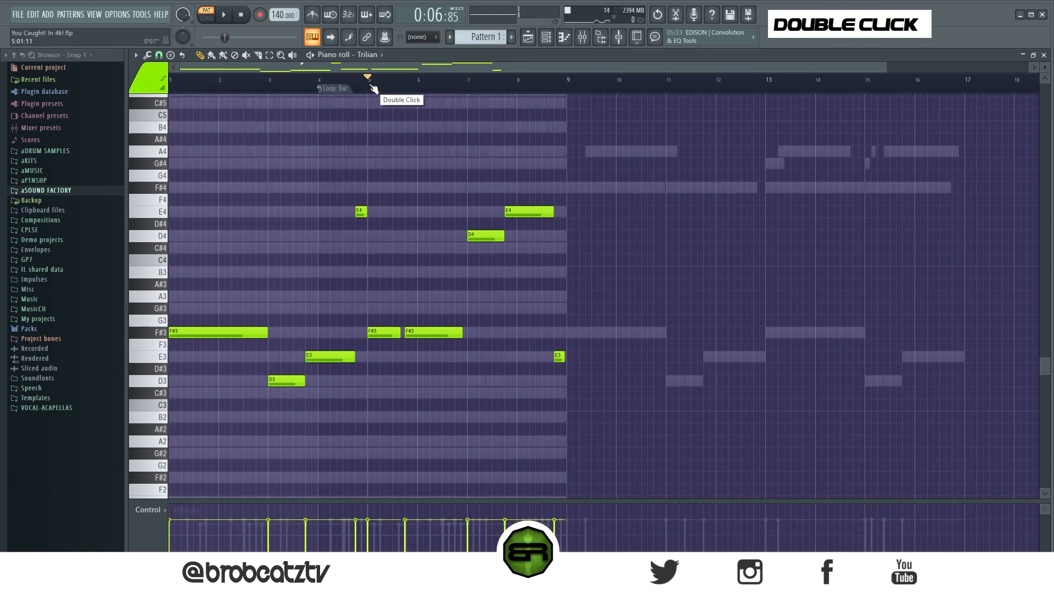
Step: Clone Pattern 1 in the Playlist and split the copy by channel into separate patterns
left_click(531, 43)
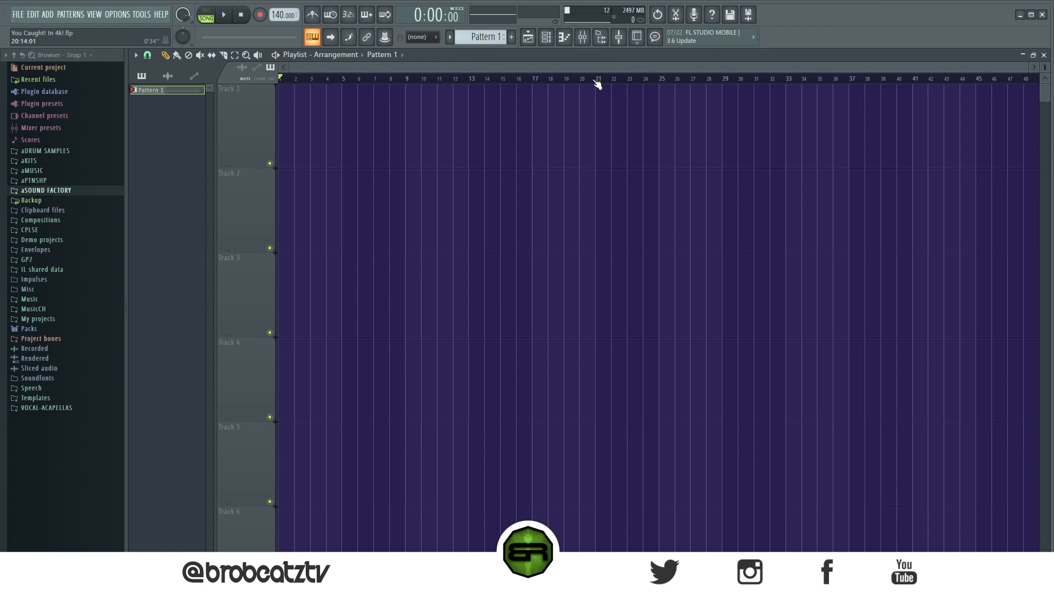
right_click(159, 92)
left_click(189, 219)
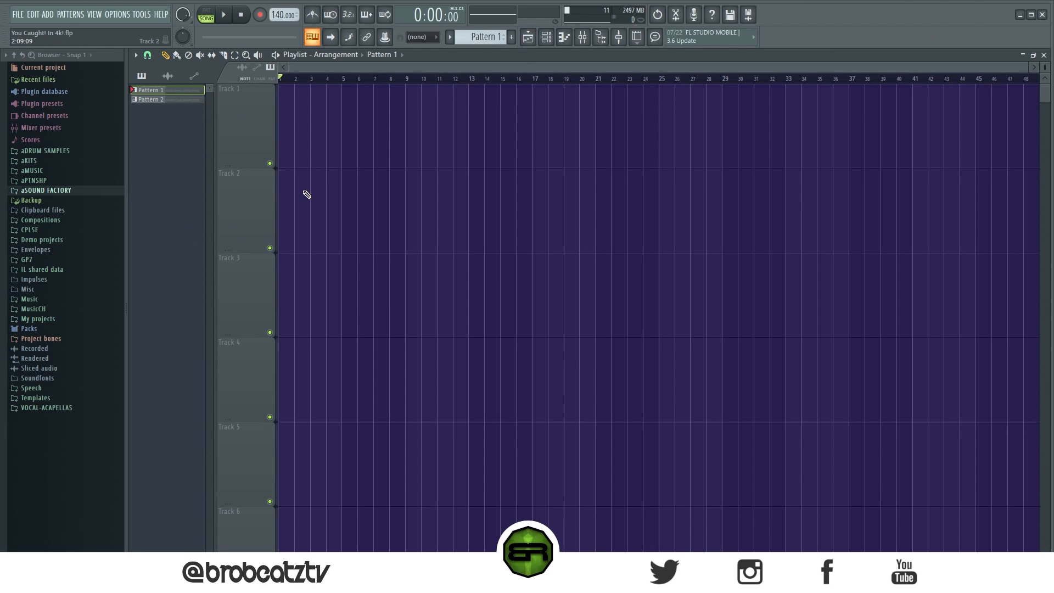
left_click(546, 38)
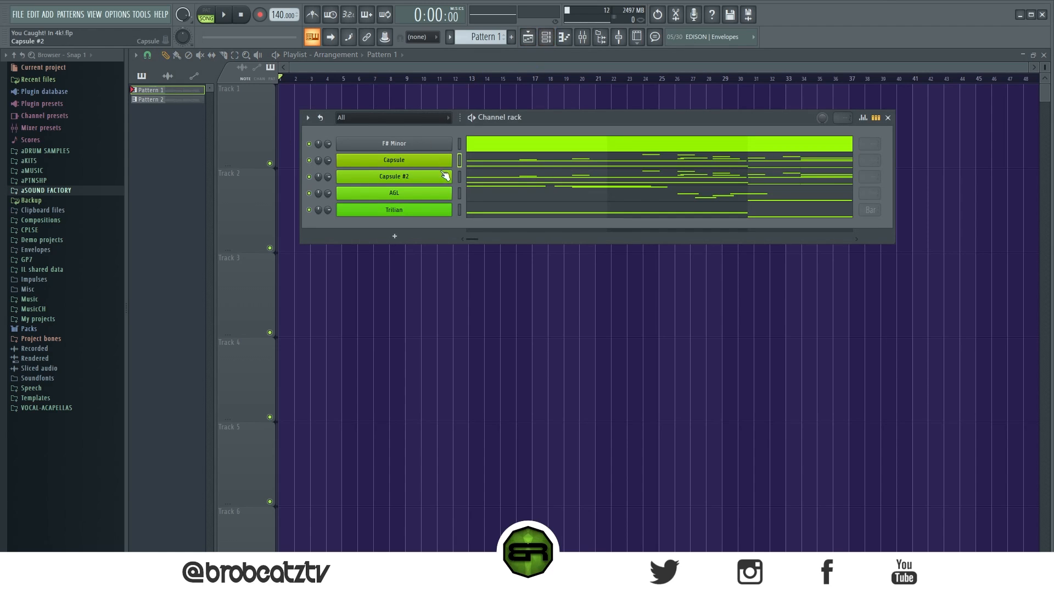
right_click(187, 107)
left_click(194, 280)
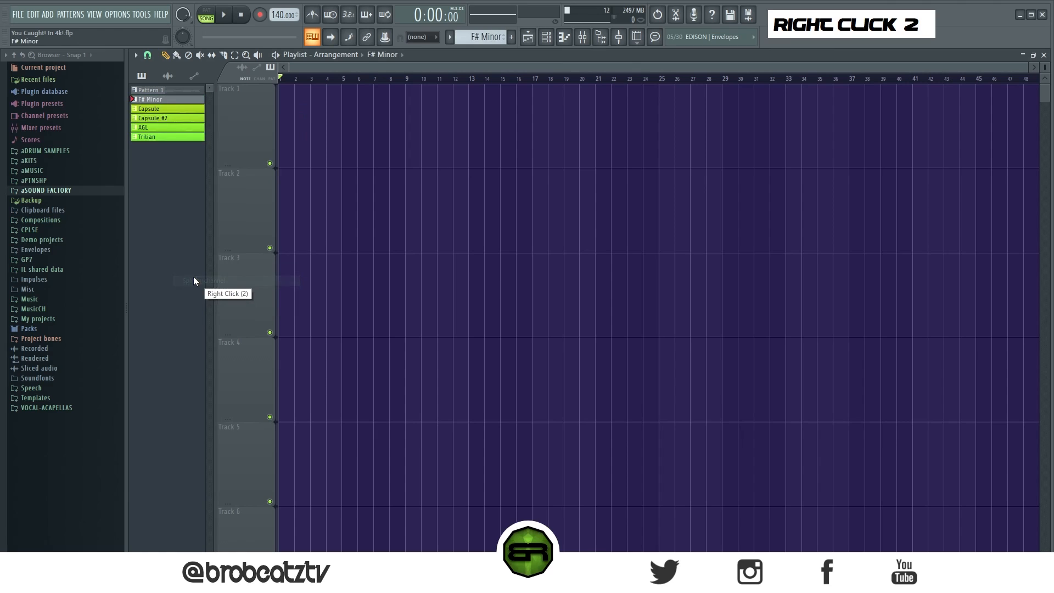
left_click(164, 128)
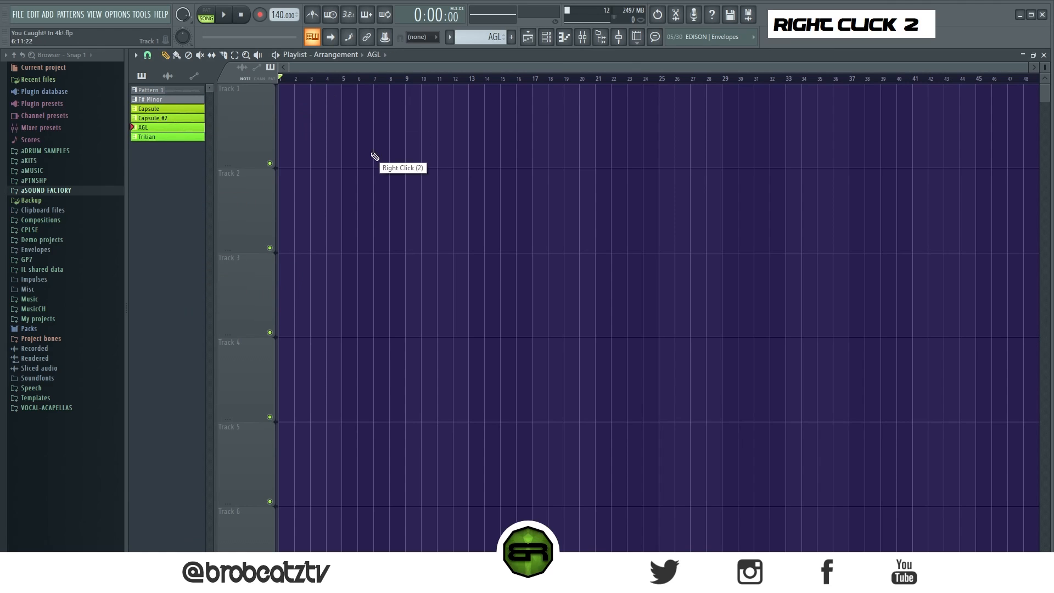
left_click(546, 37)
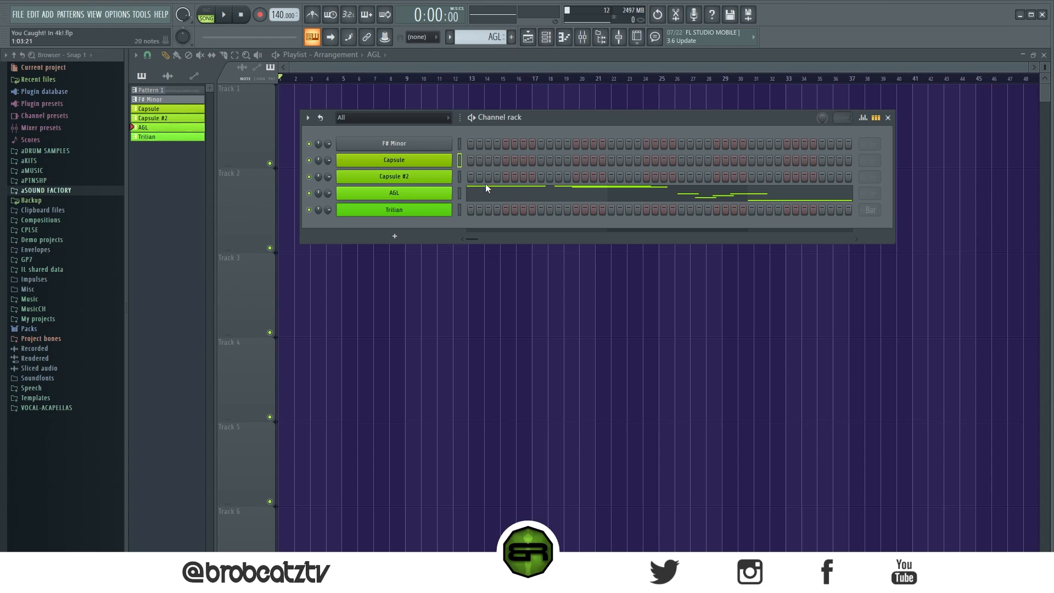
scroll(463, 39, "down", 1)
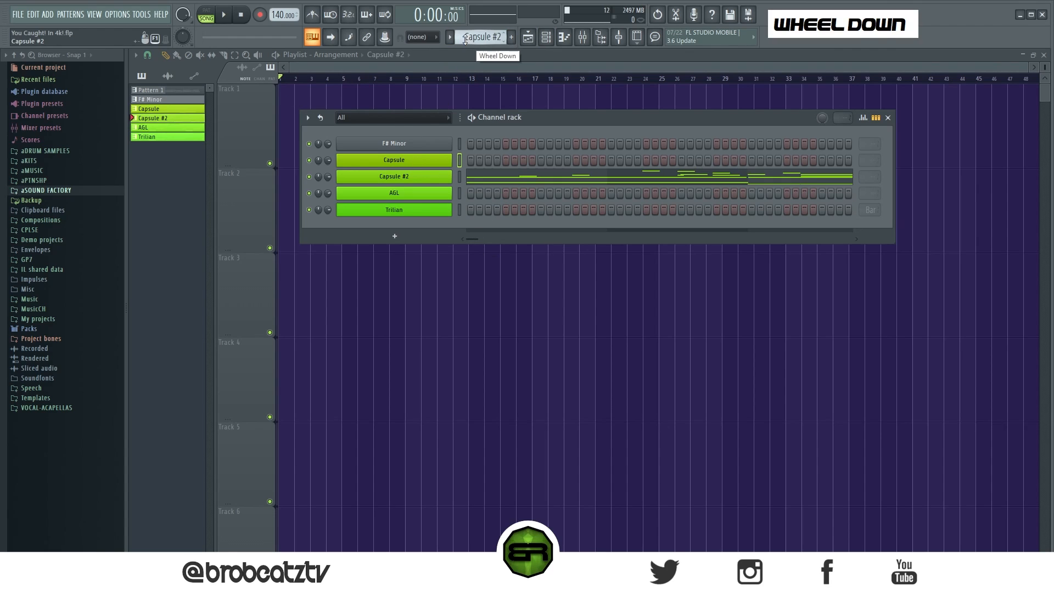
scroll(465, 38, "up", 1)
Step: Place the Capsule, Capsule #2, AGL and Trilian patterns together on Playlist tracks 1 to 4, starting at bar 1
left_click(172, 110)
left_click(154, 136, "shift")
left_click_drag(162, 109, 286, 117)
right_click(468, 115)
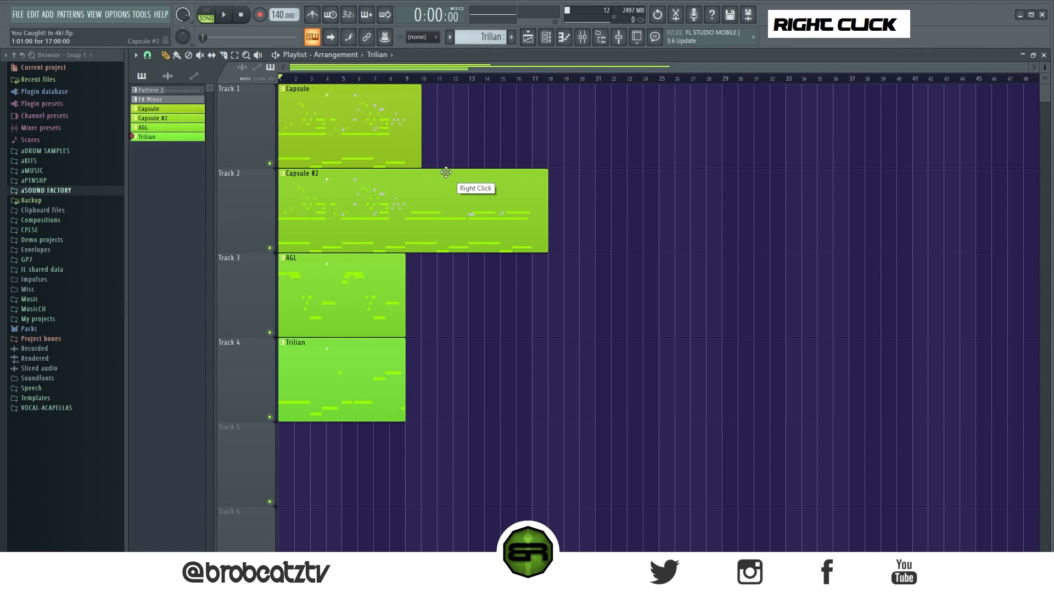
right_click(450, 144)
Step: Trim the Capsule clip on track 1 to eight bars and set a time selection over bars 1 to 8
left_click_drag(418, 147, 401, 149)
left_click(405, 79)
left_click_drag(405, 78, 258, 116)
right_click(601, 255)
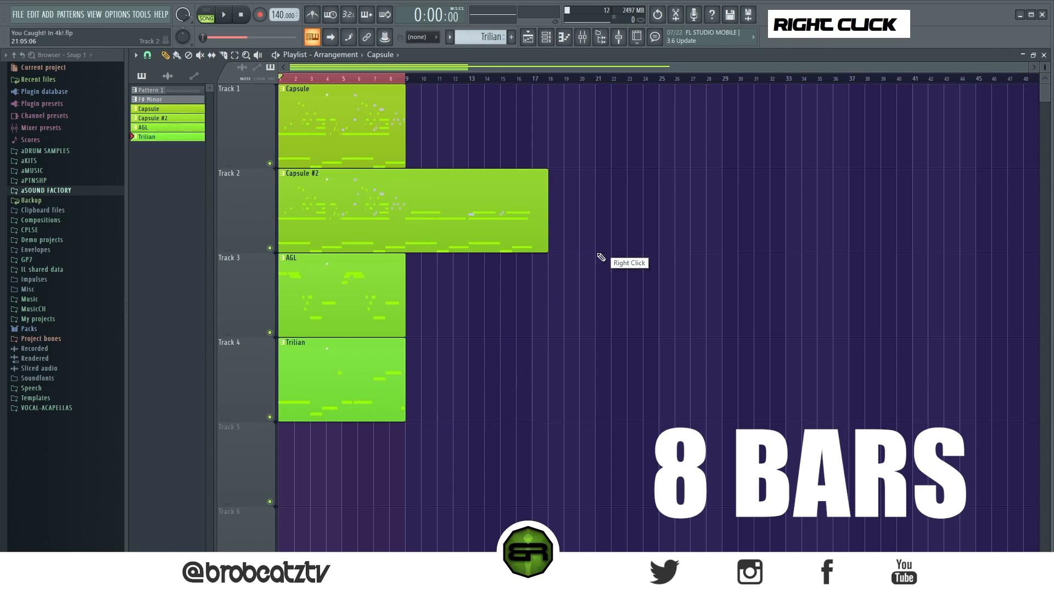
Step: Slice the Capsule #2 clip at bar 9 and trim its second part to end at bar 17
left_click_drag(349, 124, 303, 98)
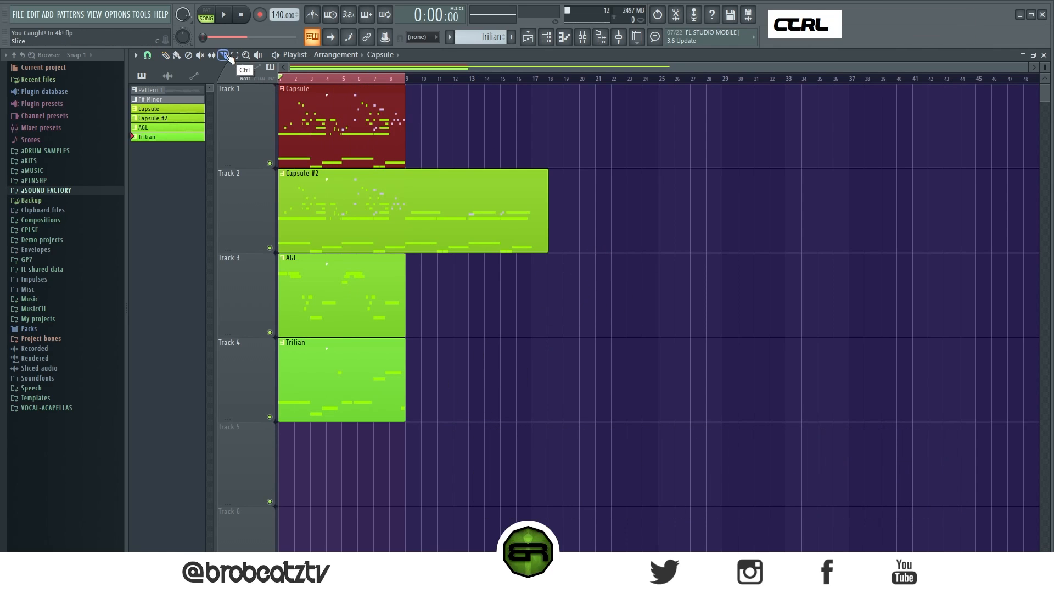
left_click(406, 222, "shift")
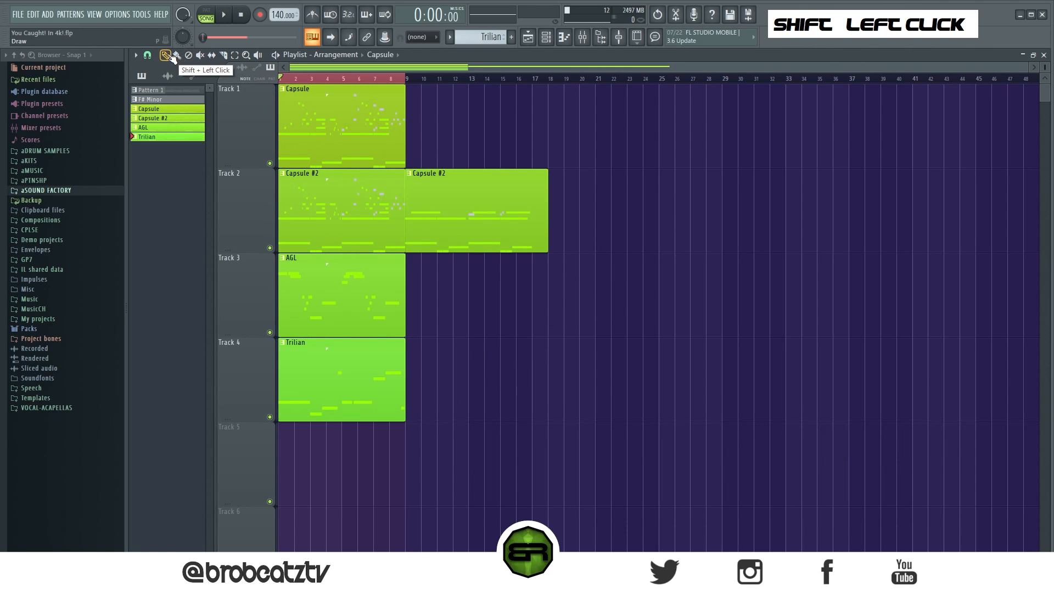
left_click_drag(547, 239, 532, 247)
right_click(522, 298)
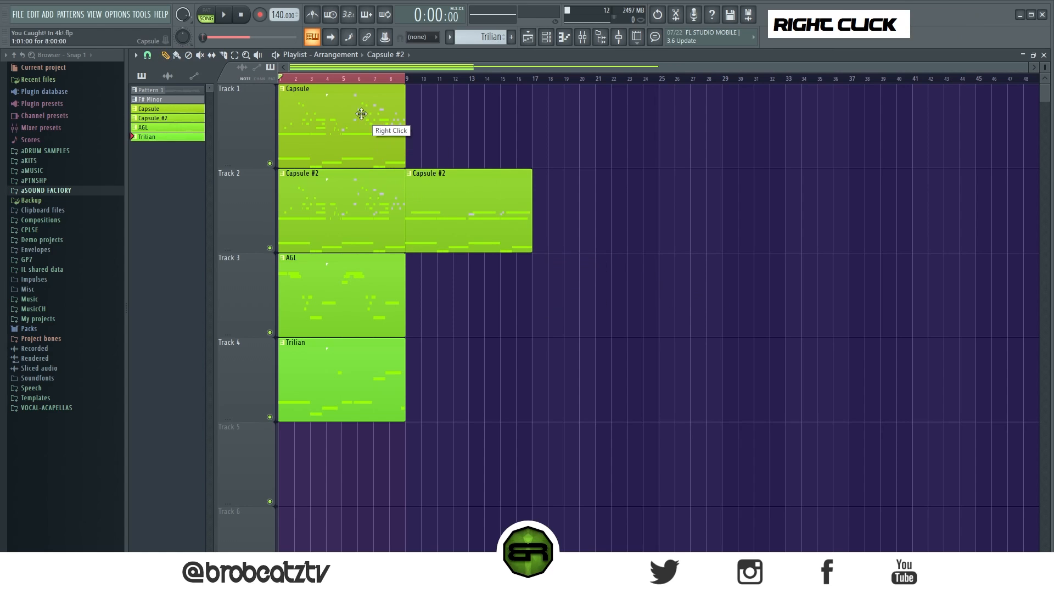
Step: Shorten the four clips starting at bar 1 to four bars each and duplicate them at bar 5
left_click_drag(359, 111, 328, 452)
left_click_drag(406, 136, 373, 360)
right_click(353, 156)
right_click(442, 263)
left_click_drag(402, 78, 256, 108)
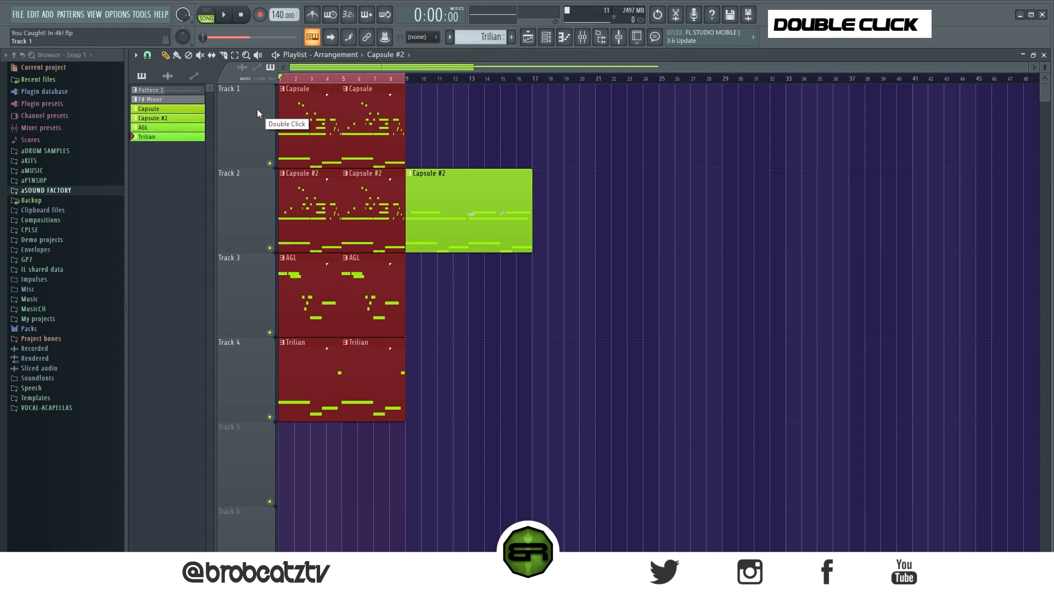
Step: Delete the duplicated clips in bars 5 to 8 and extend the four remaining clips back to eight bars
right_click(575, 357)
right_click(386, 152)
right_click(388, 212)
right_click(388, 294)
right_click(388, 343)
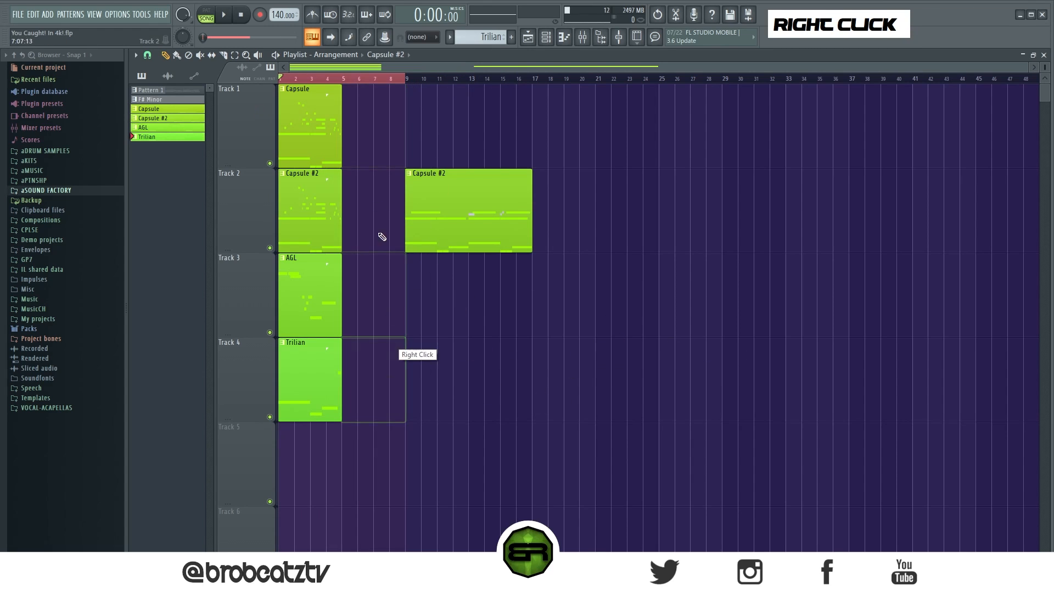
left_click_drag(344, 113, 405, 367)
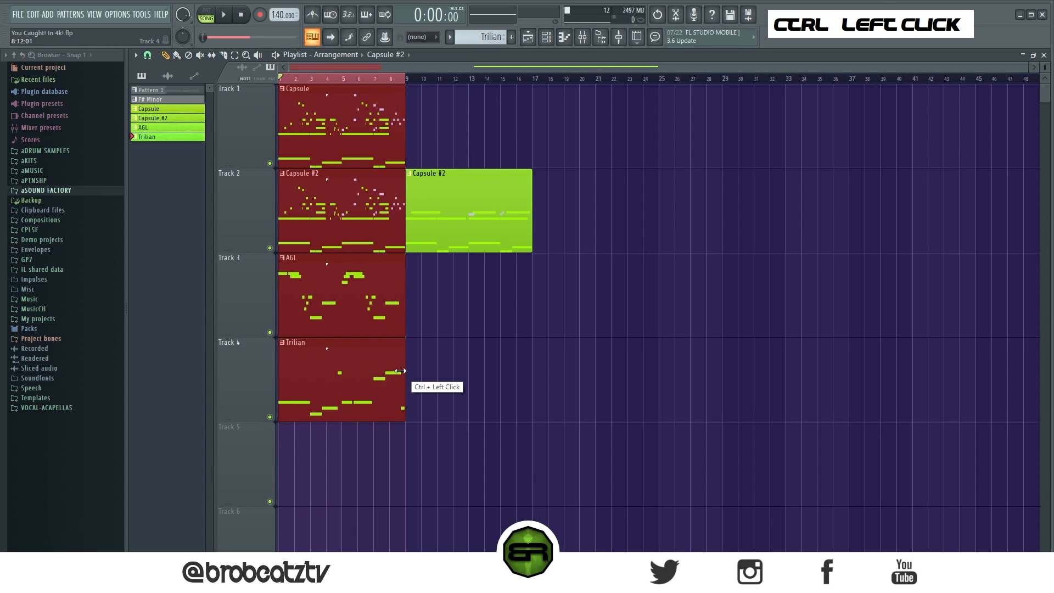
right_click(450, 344)
scroll(282, 15, "up", 5)
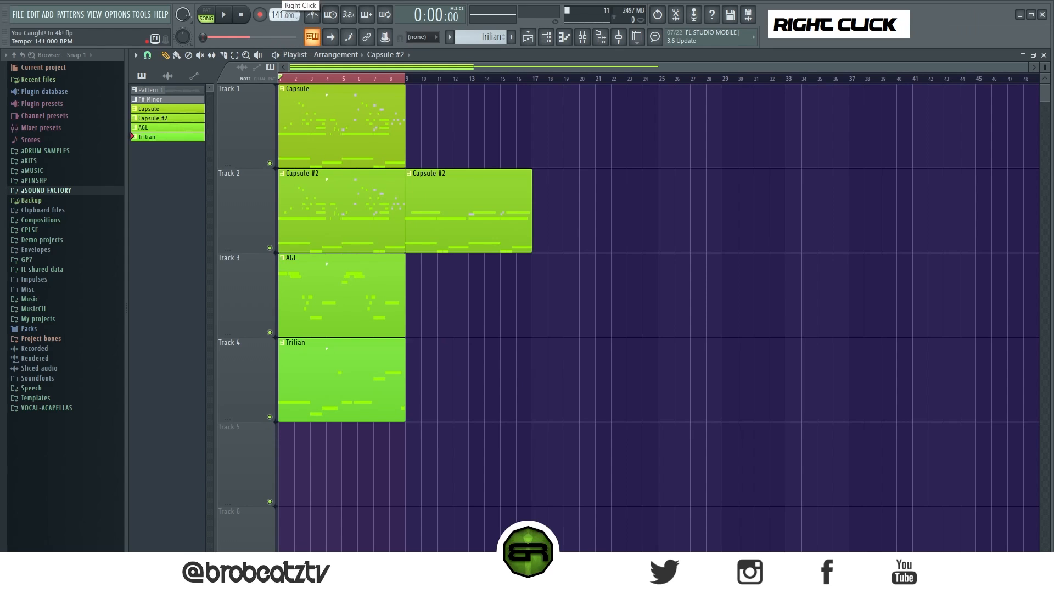
right_click(493, 123)
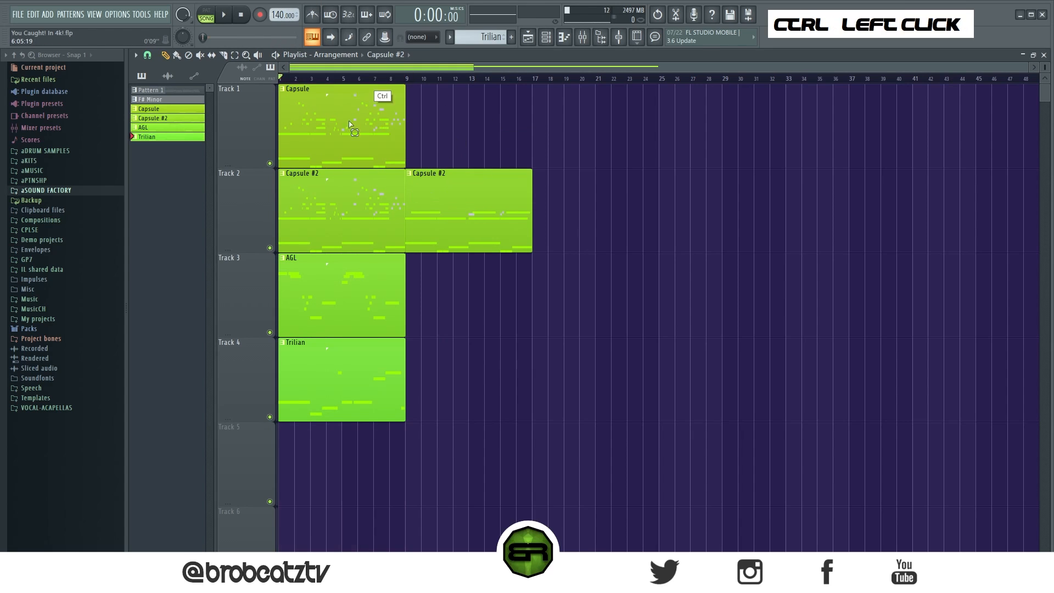
Step: Duplicate the eight-bar clips to fill tracks 1 to 4 up to bar 33, with the sliced Capsule #2 part in bars 9 to 16
left_click_drag(371, 99, 339, 357)
double_click(351, 90)
left_click_drag(351, 91, 695, 382)
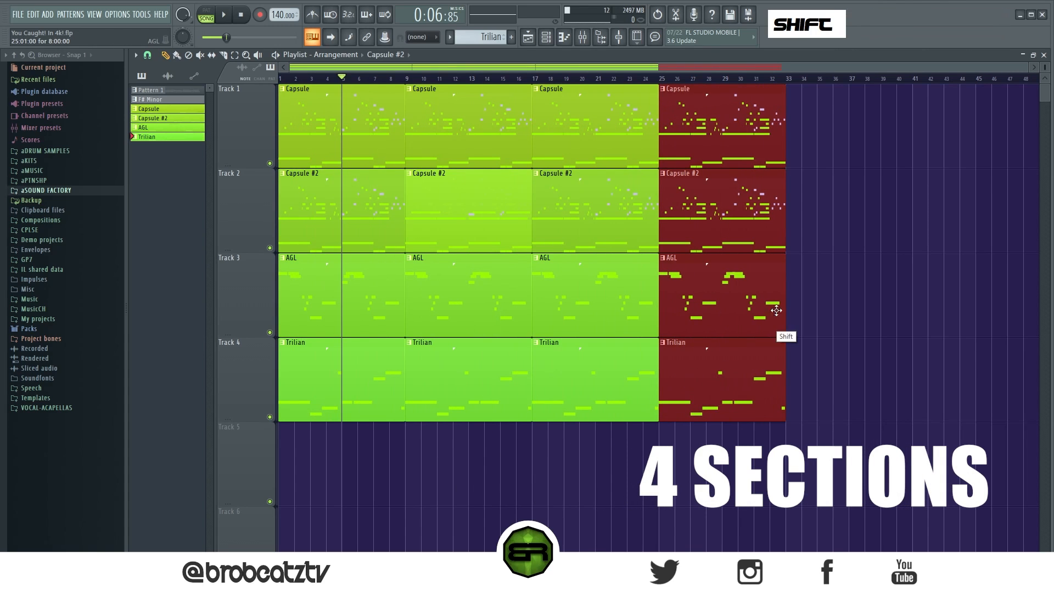
right_click(790, 299)
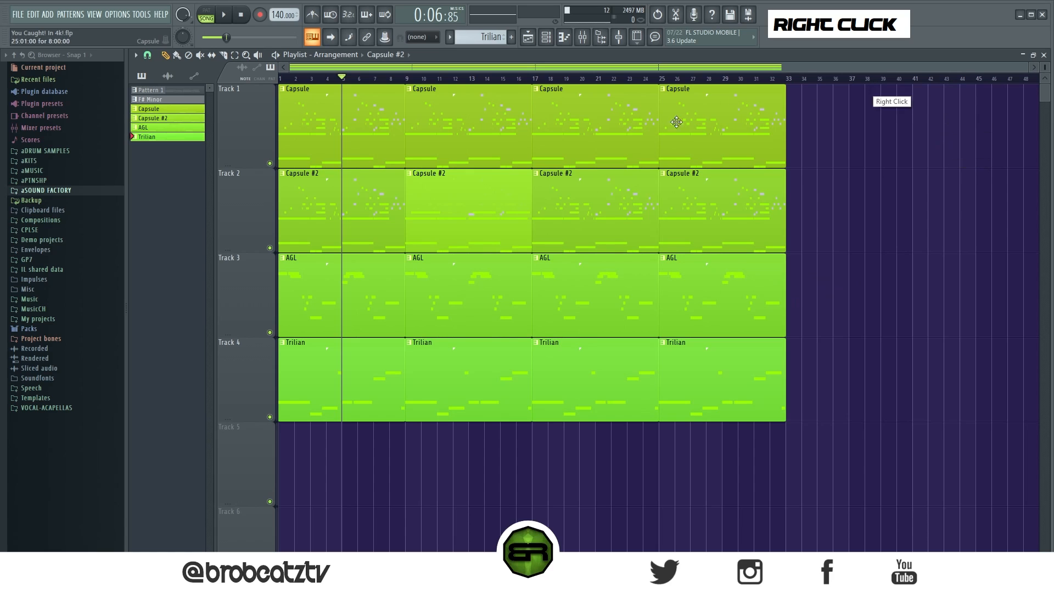
Step: Clear the clip selection and play back the arrangement from bar 1
scroll(605, 77, "up", 4)
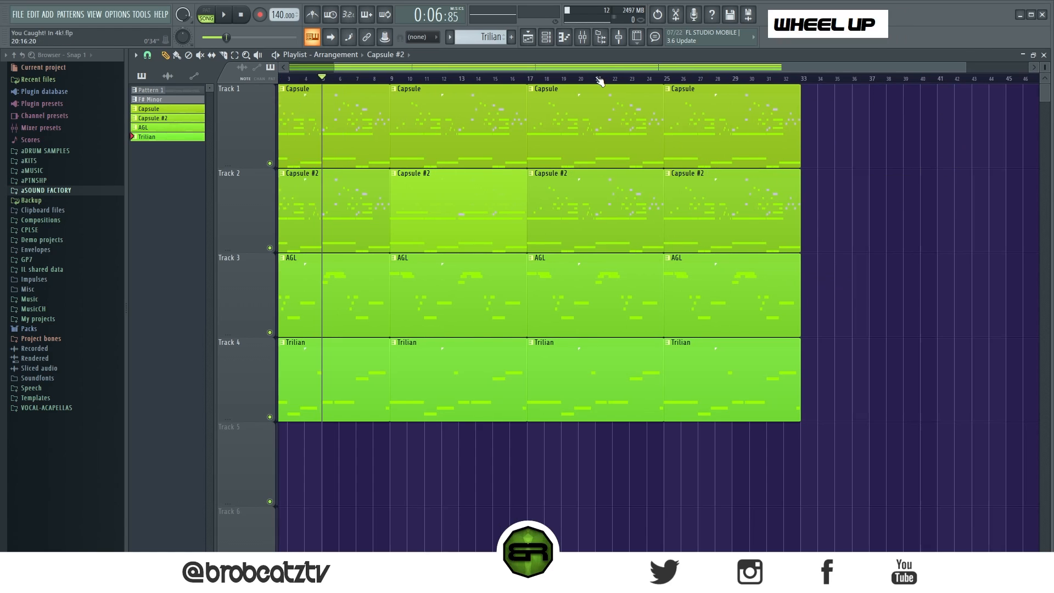
mouse_move(547, 238)
left_mouse_down()
mouse_move(640, 236)
mouse_move(547, 238)
mouse_move(611, 238)
mouse_move(531, 213)
mouse_move(488, 213)
left_mouse_up()
right_click(460, 216)
left_click_drag(331, 79, 228, 89)
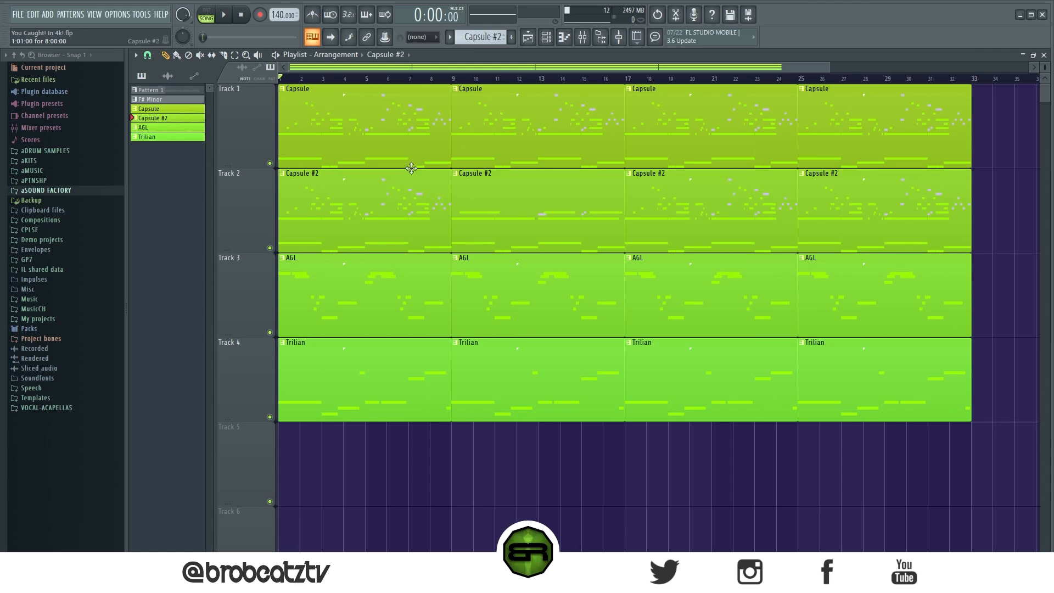
key("space")
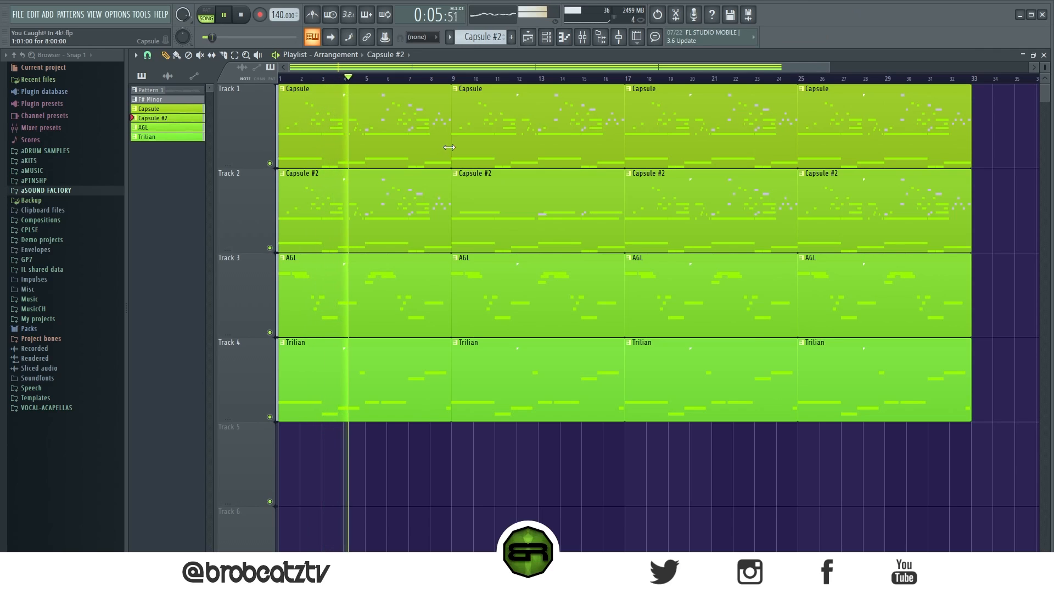
key("space")
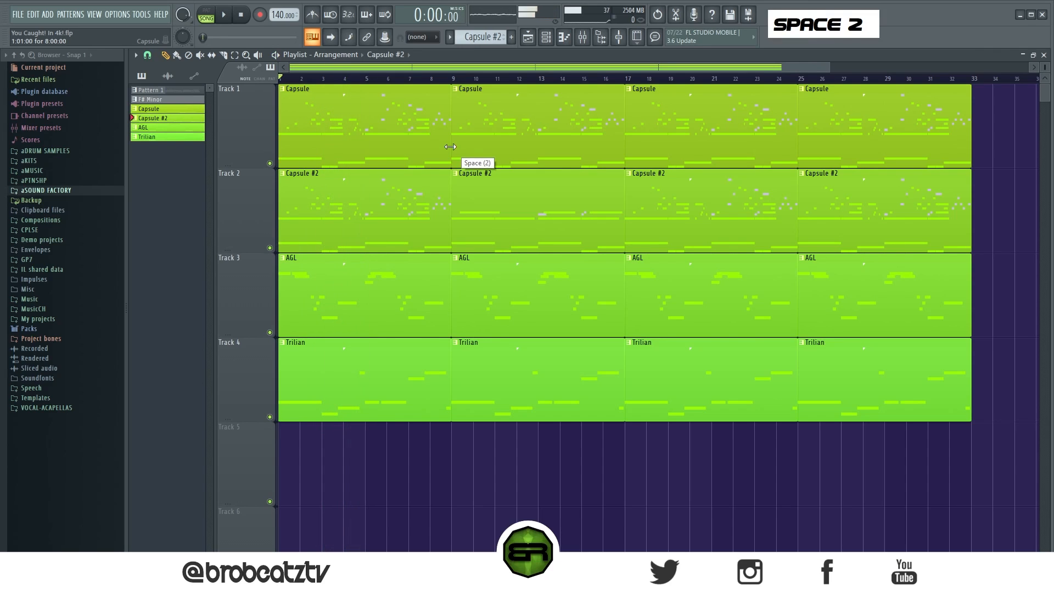
Step: Delete the AGL clip in bars 9 to 16 and the Capsule #2 clip in bars 17 to 24
double_click(452, 96)
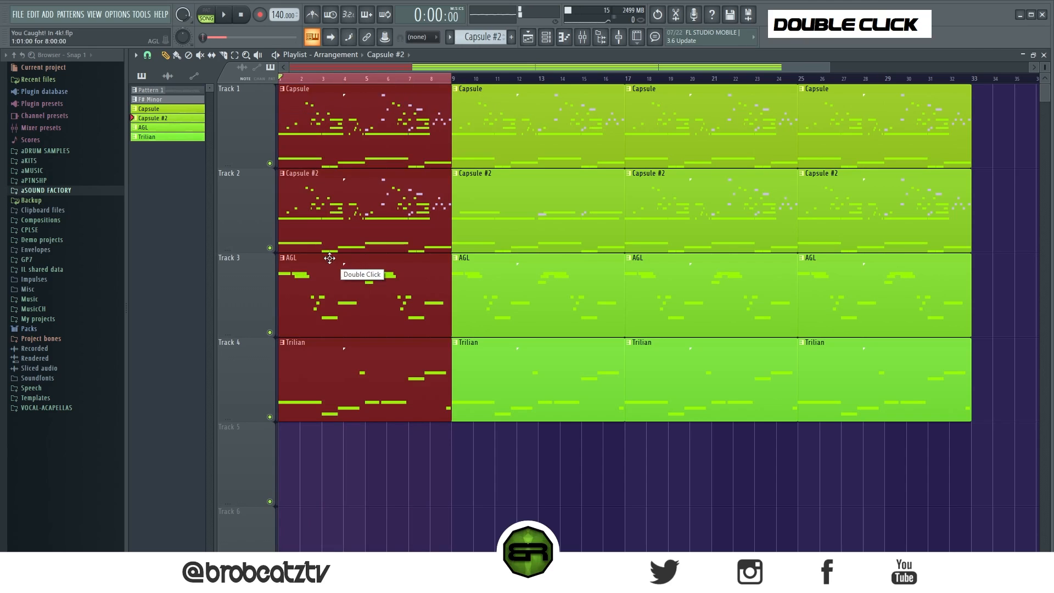
left_click_drag(452, 78, 795, 92)
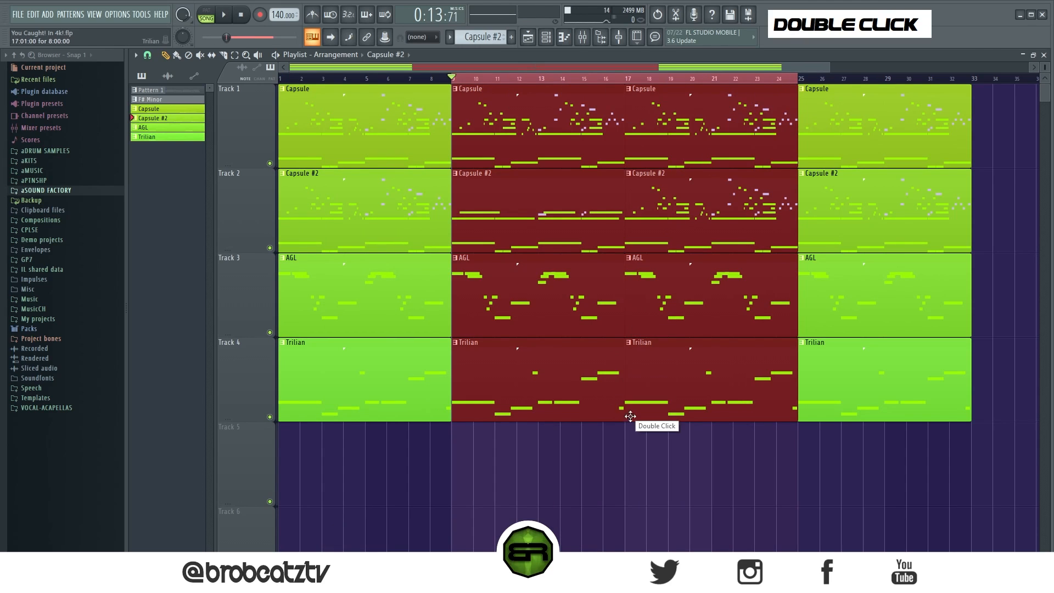
right_click(640, 431)
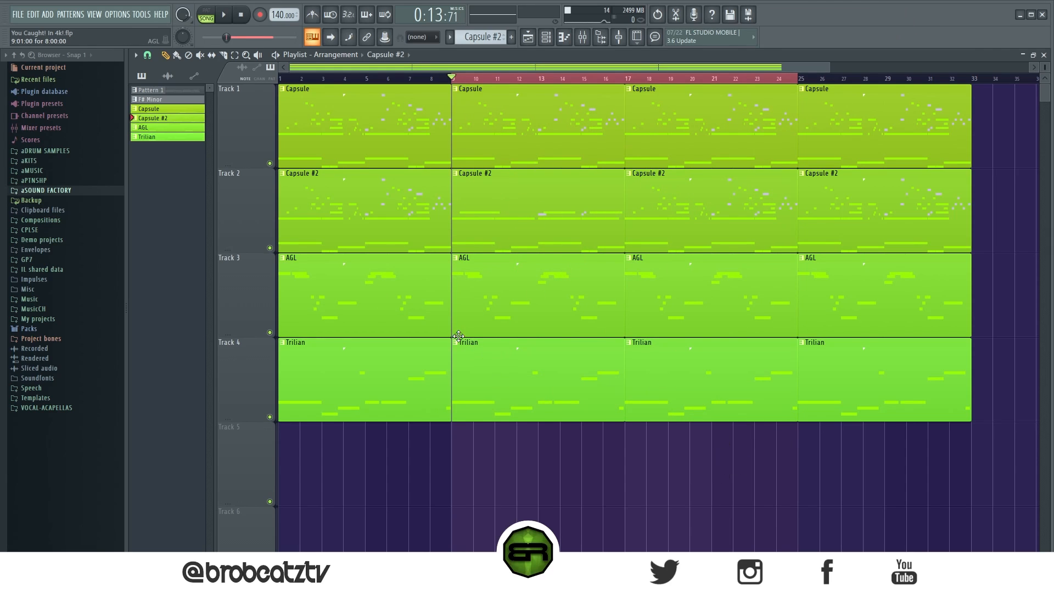
right_click(556, 473)
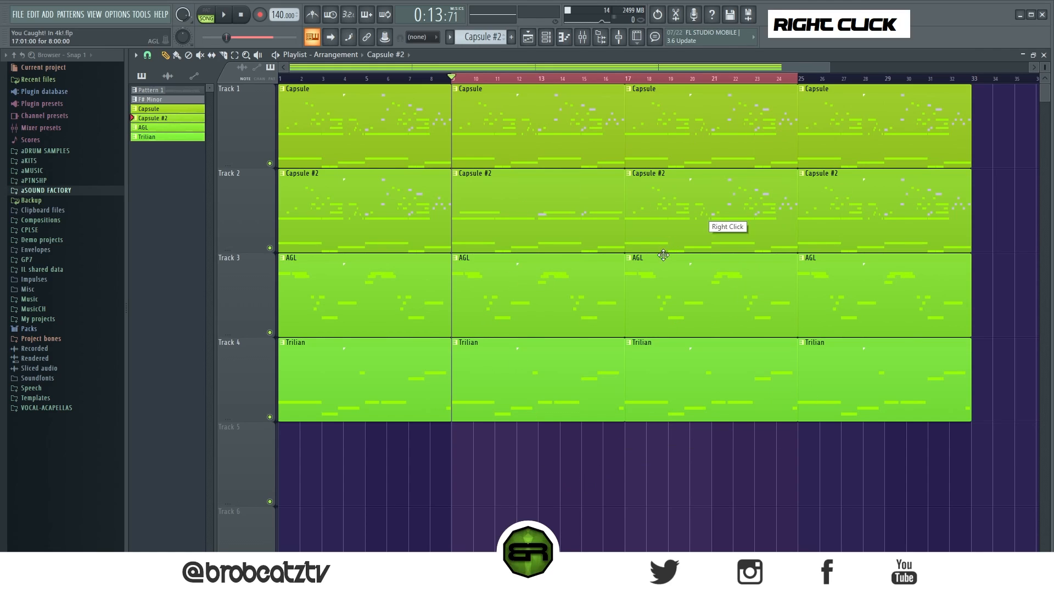
right_click(724, 462)
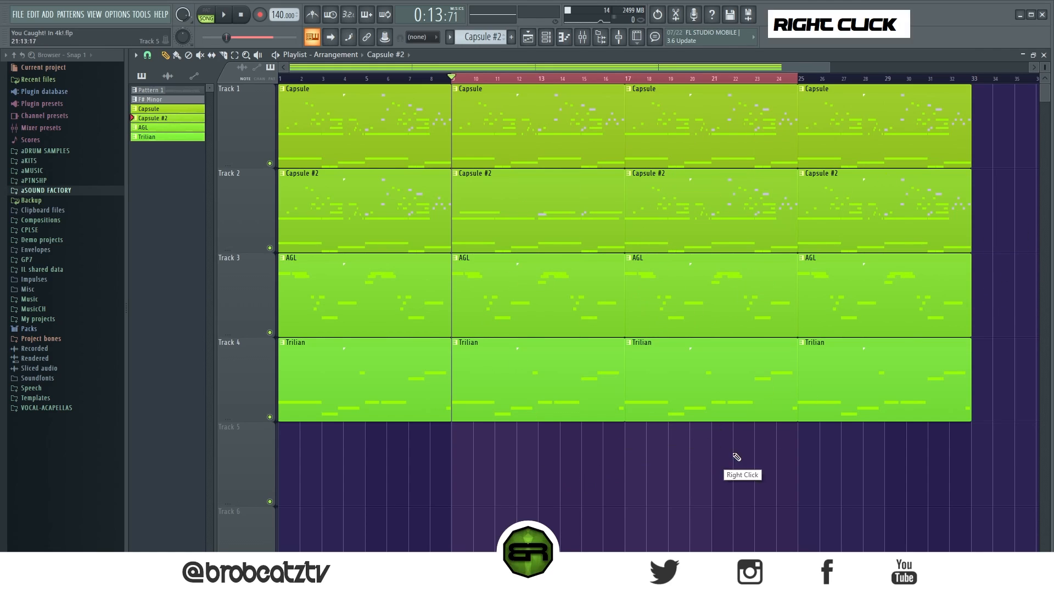
right_click(579, 281)
right_click(702, 217)
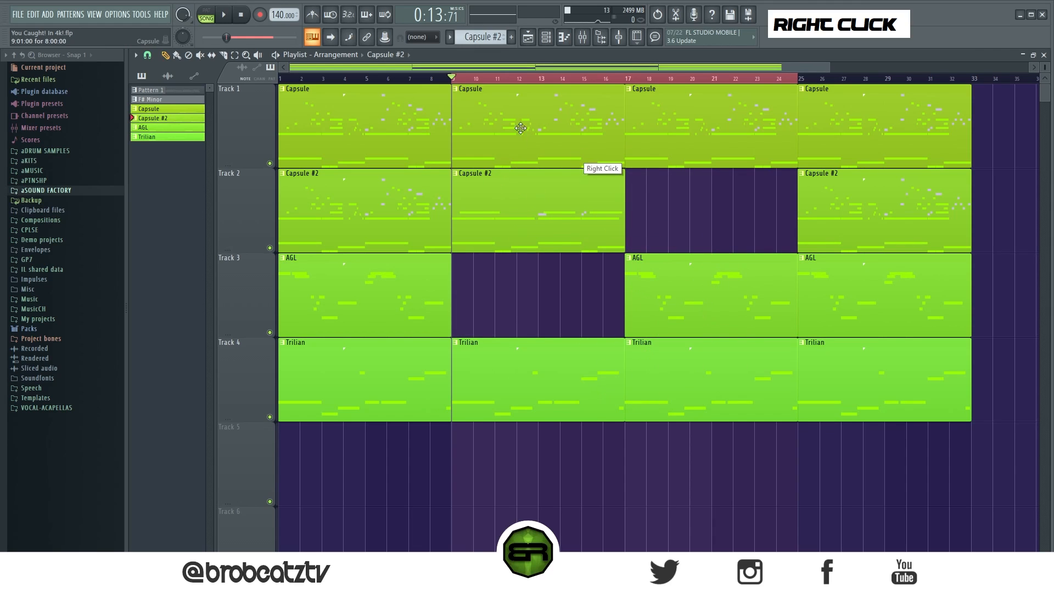
Step: Play back the section starting at bar 9 and the transition into the section at bar 17
key("space")
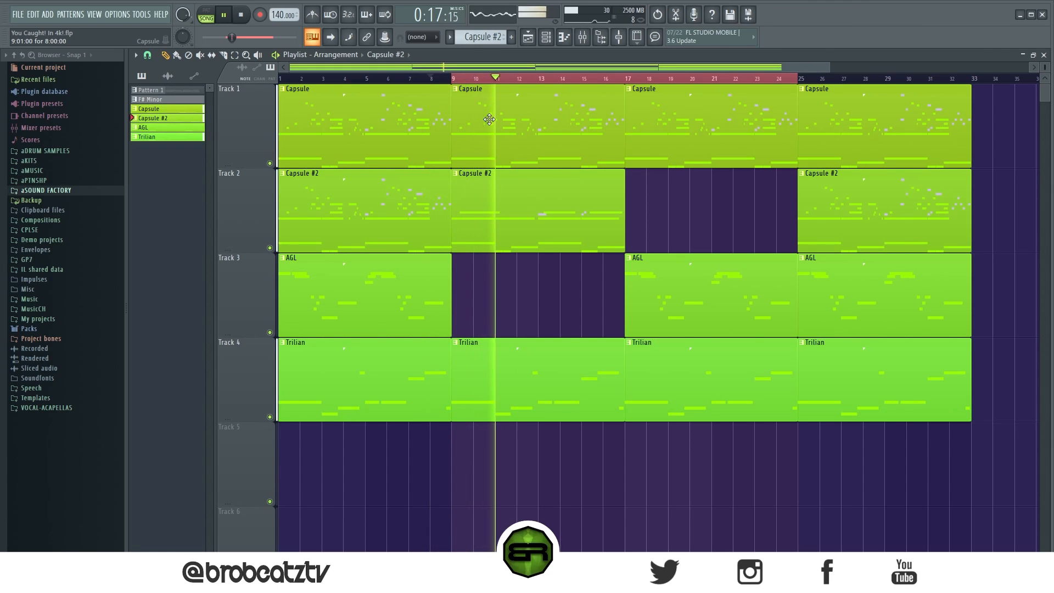
key("space")
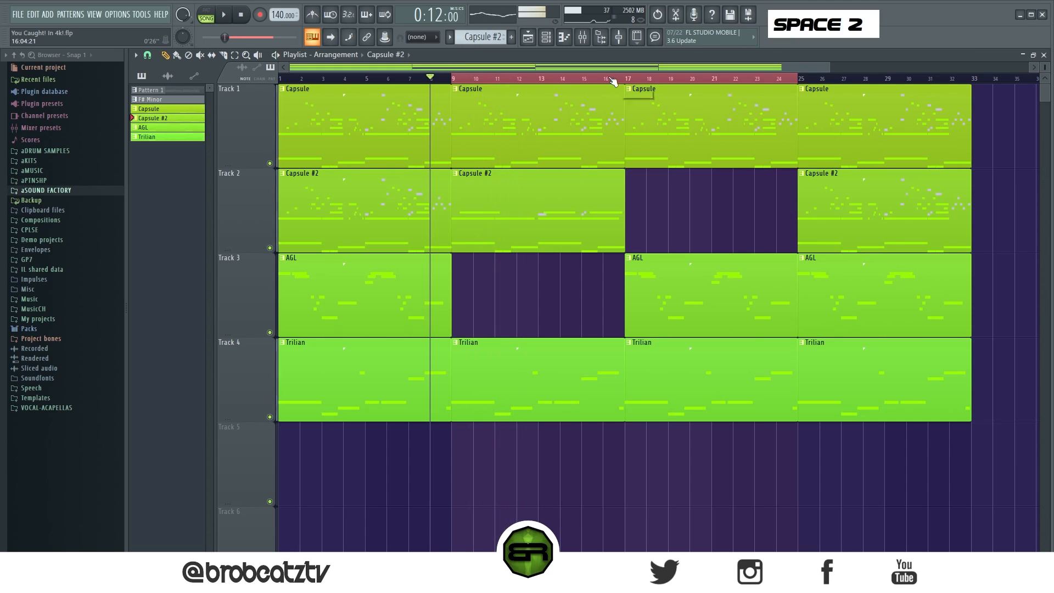
left_click(608, 79)
key("space")
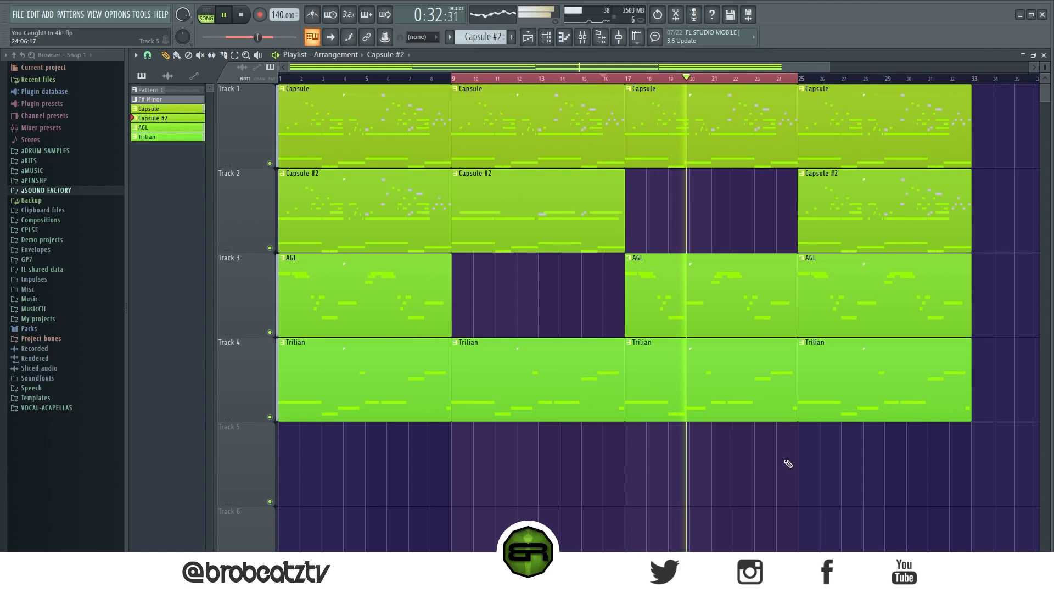
key("space")
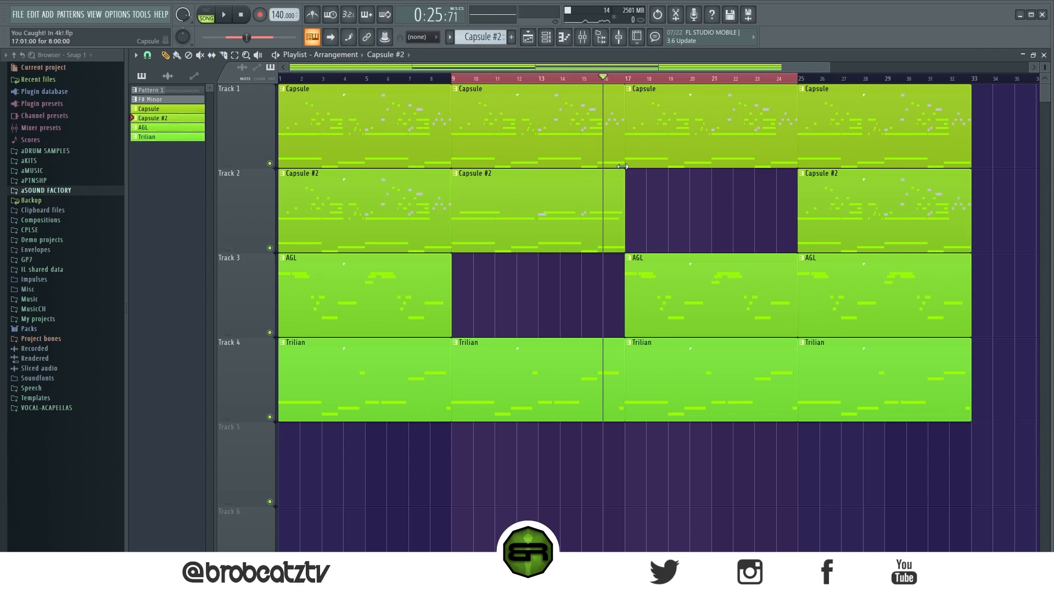
Step: Clear the time selection and delete the Trilian clip in bars 25 to 32
left_click(797, 78)
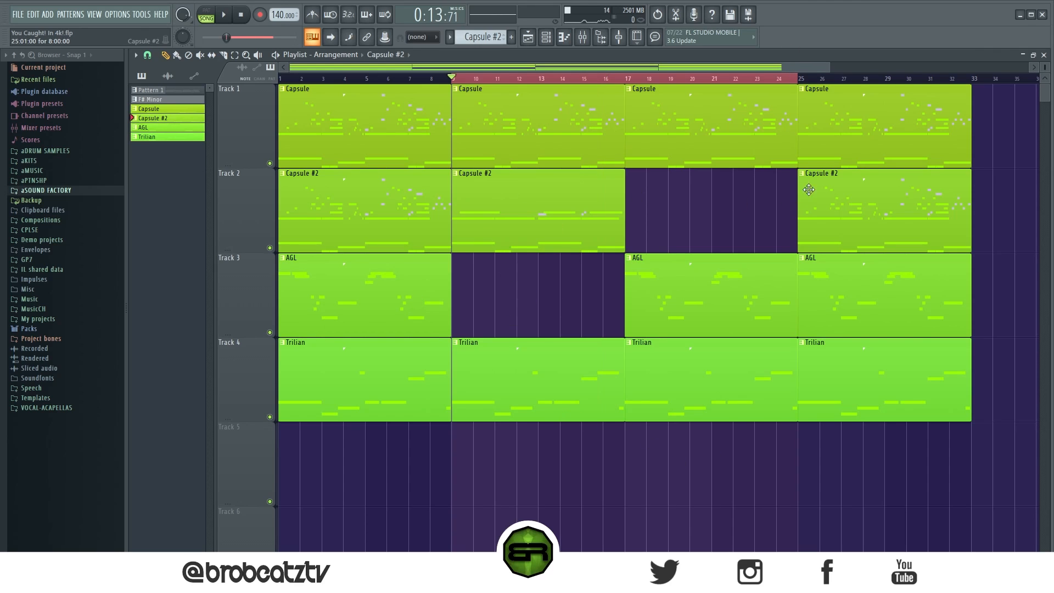
double_click(790, 79)
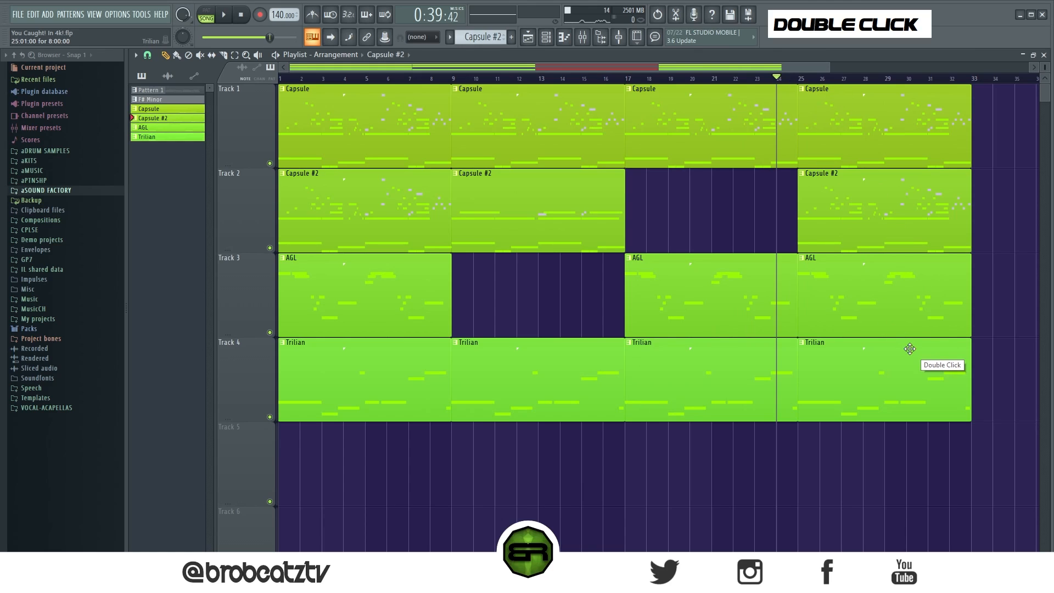
right_click(849, 366)
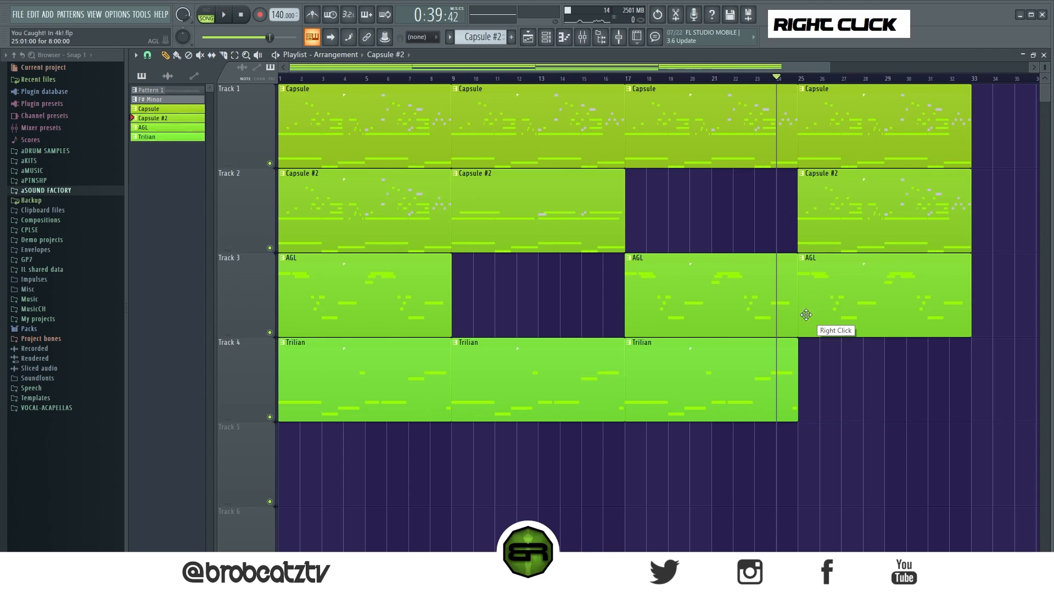
Step: Trim the last AGL clip so it starts at bar 29 and play back the section from bar 25
left_click_drag(801, 315, 884, 314)
right_click(814, 298)
left_click_drag(800, 299, 754, 305, "ctrl")
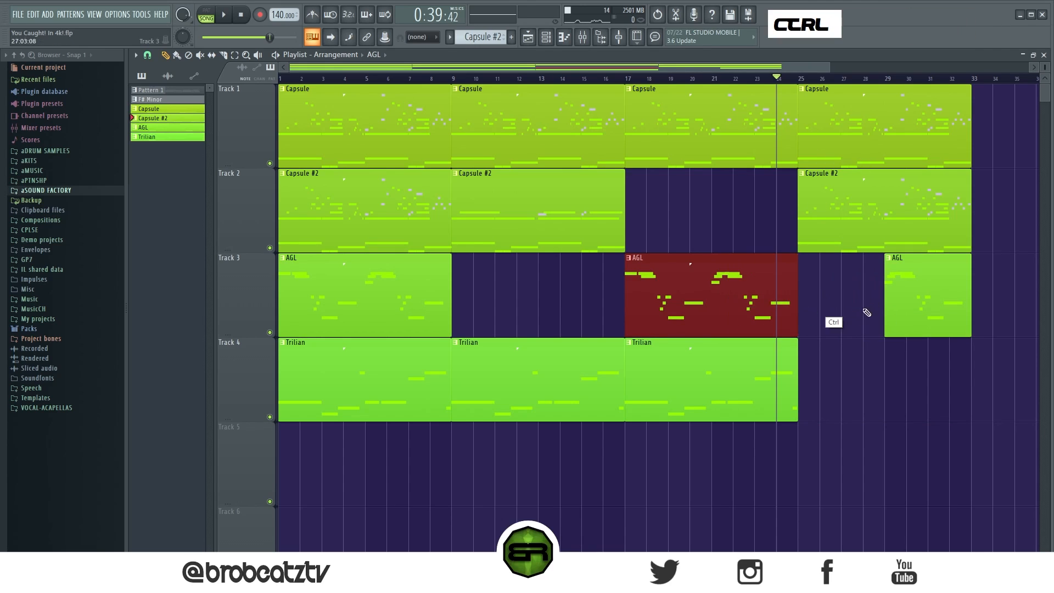
right_click(853, 364)
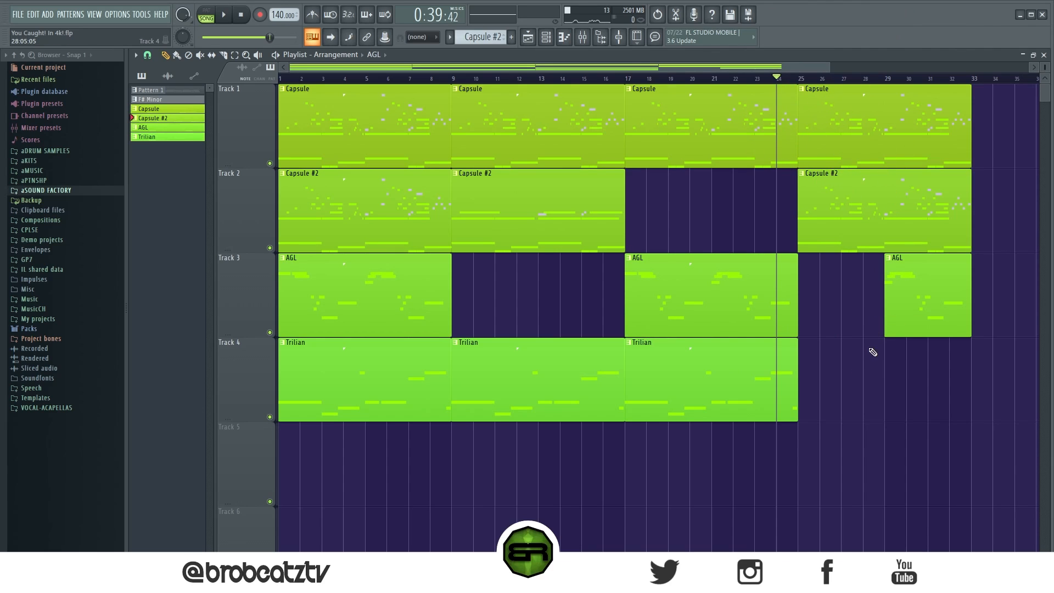
key("space")
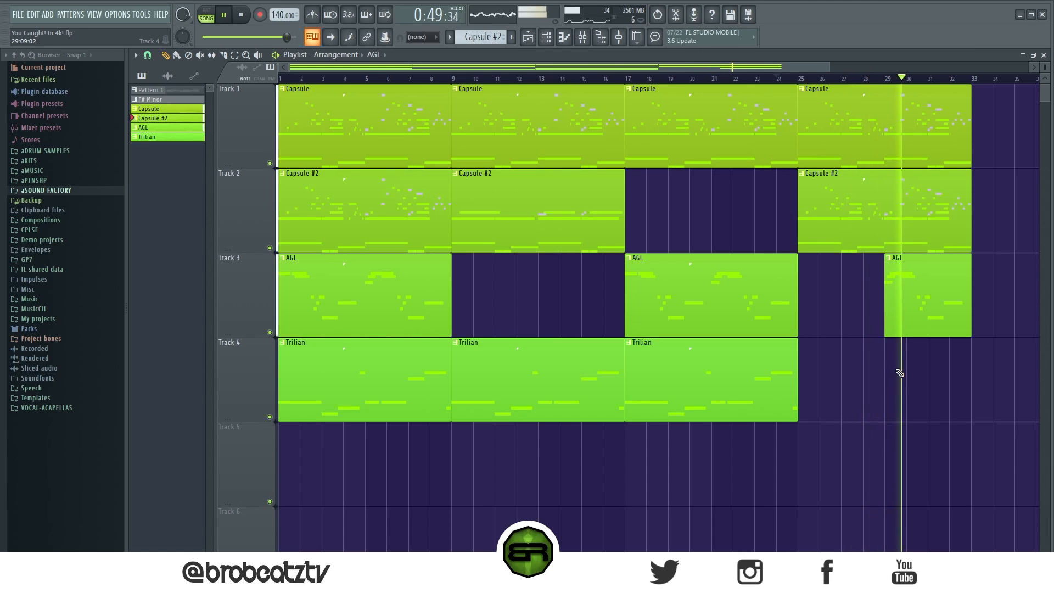
key("space")
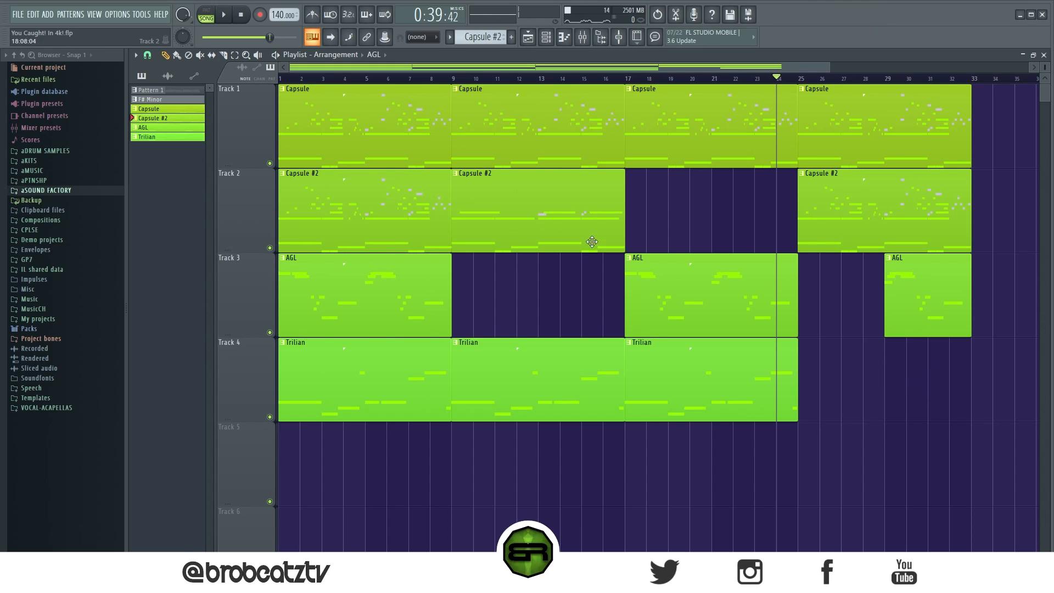
Step: Review the sections by selecting bars 1 to 8, bars 9 to 24 and bars 25 to 32 in turn
double_click(455, 82)
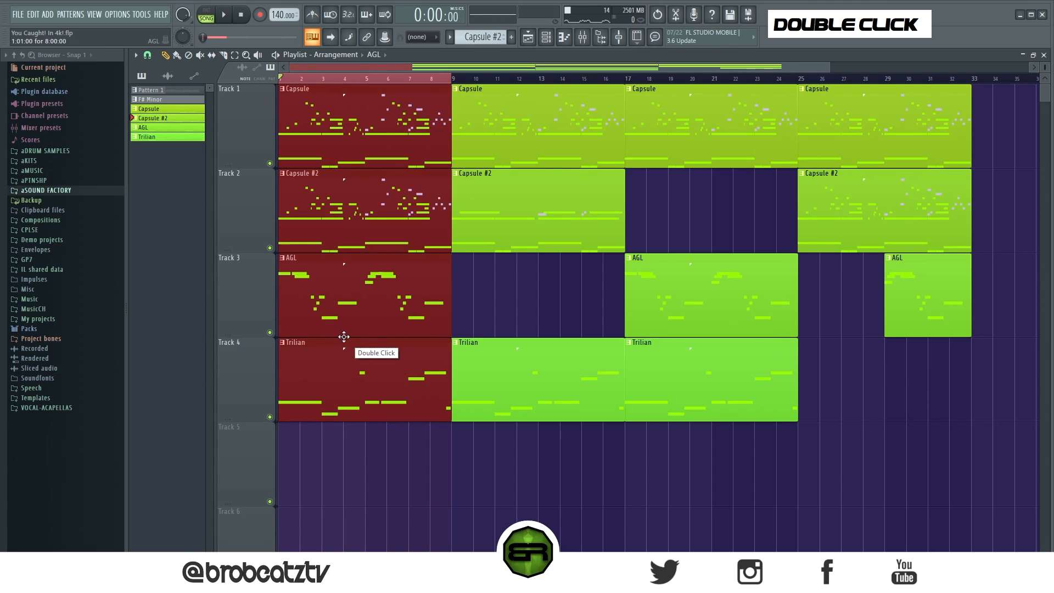
left_click_drag(798, 82, 452, 97)
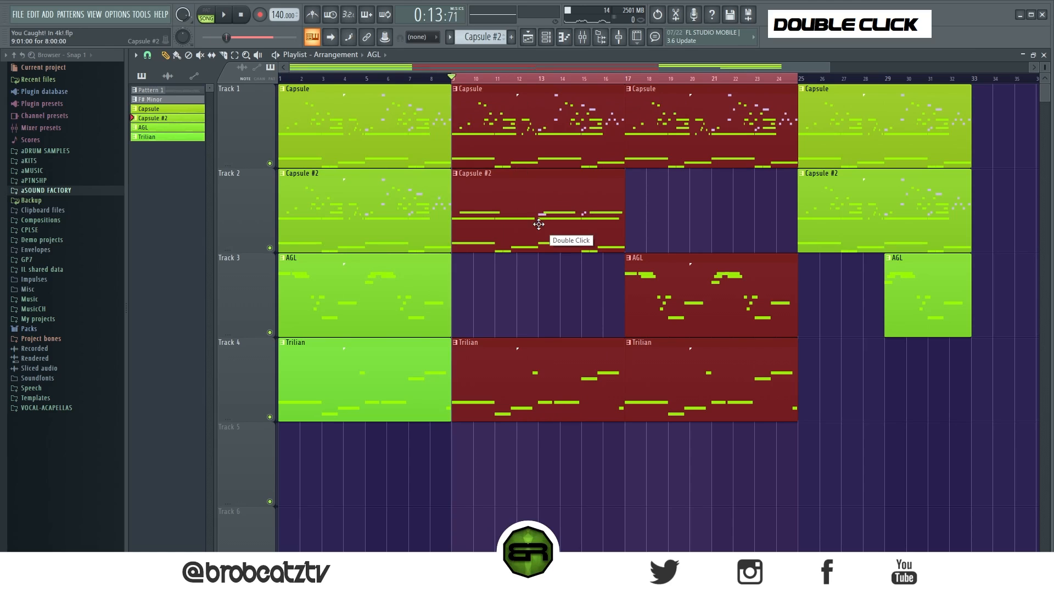
right_click(738, 374)
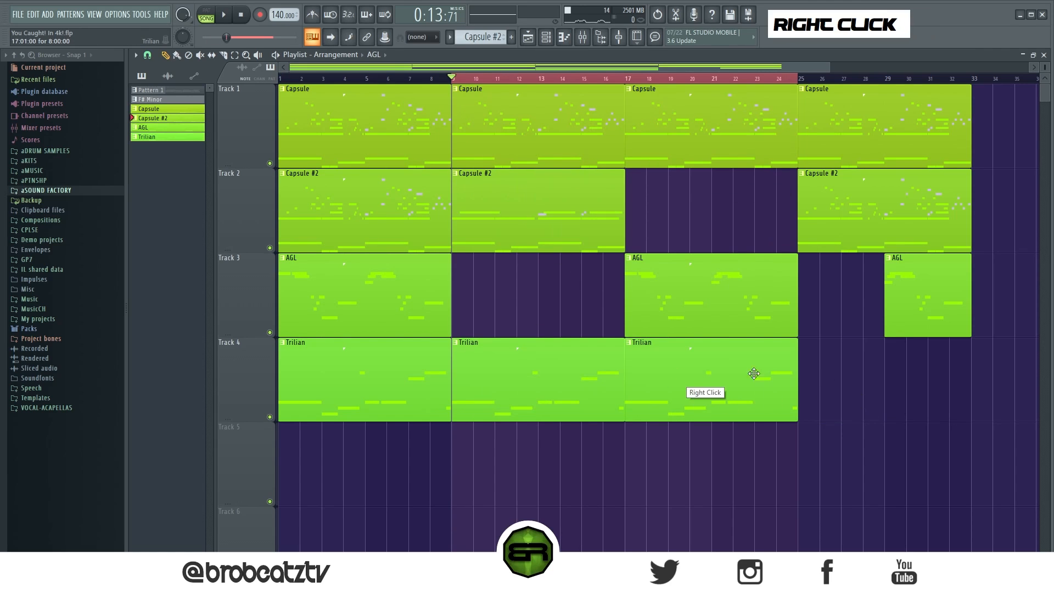
mouse_move(795, 374)
left_mouse_down()
mouse_move(753, 375)
mouse_move(794, 375)
left_mouse_up()
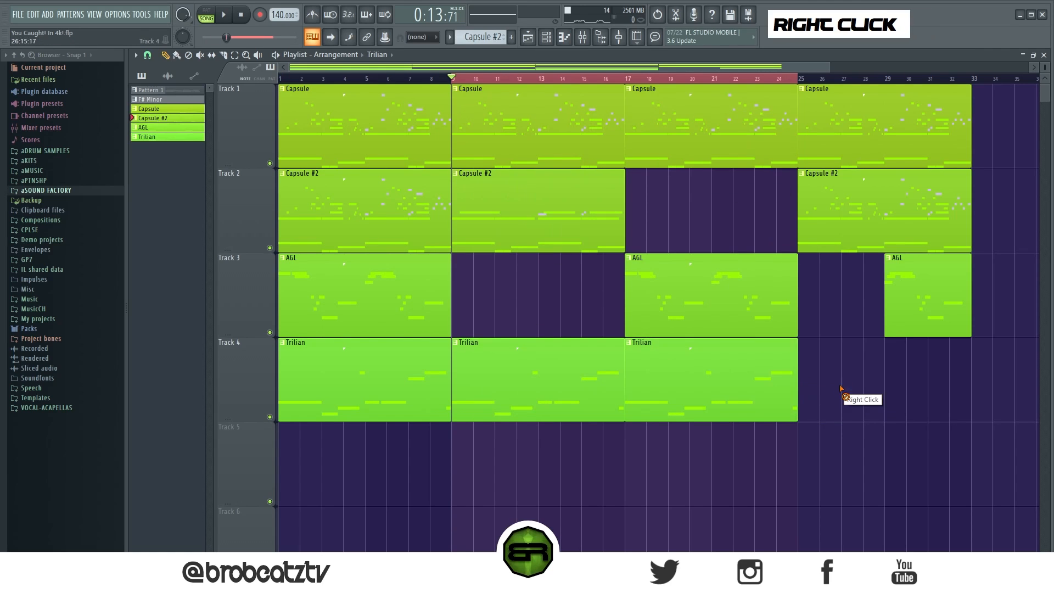
double_click(802, 82)
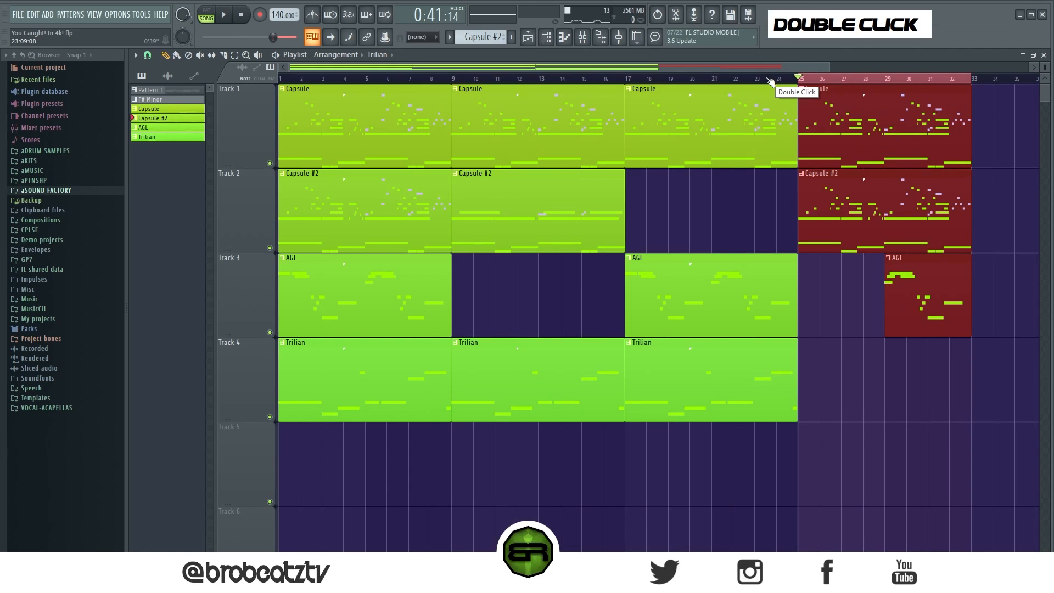
left_click(796, 82)
Step: Copy the four clips in bars 1 to 8 on tracks 1 to 4 to bars 37 to 44
scroll(796, 82, "down", 2)
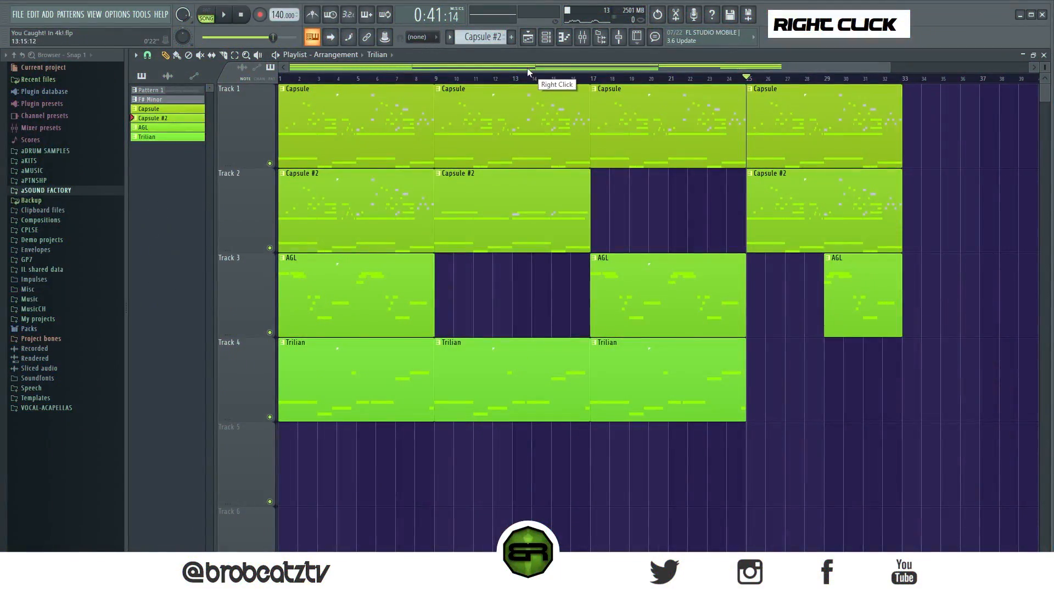
left_click_drag(528, 72, 550, 72)
scroll(619, 80, "down", 1)
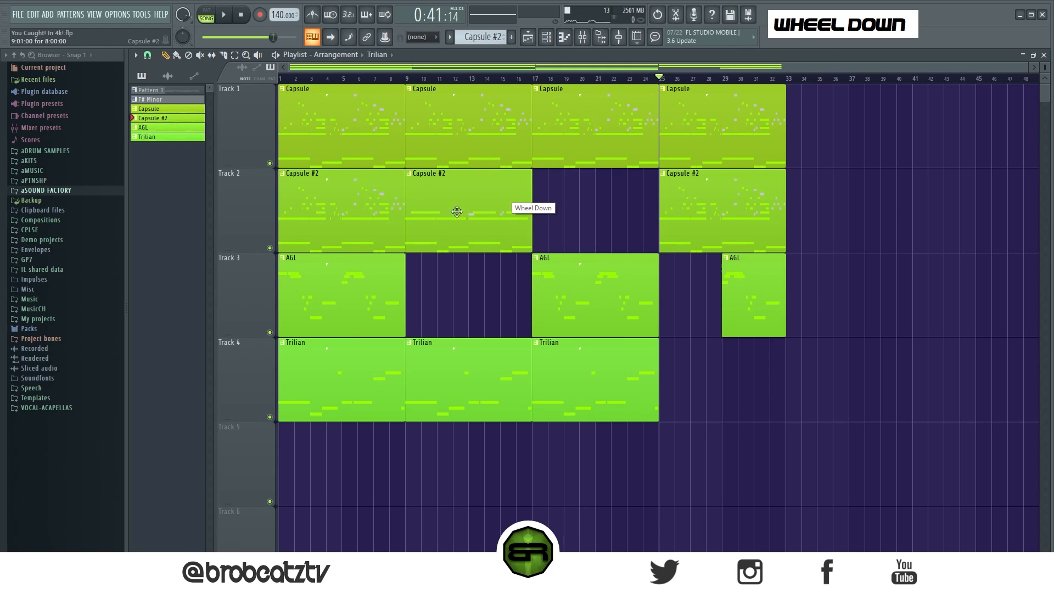
key("ctrl")
left_click_drag(331, 106, 333, 360)
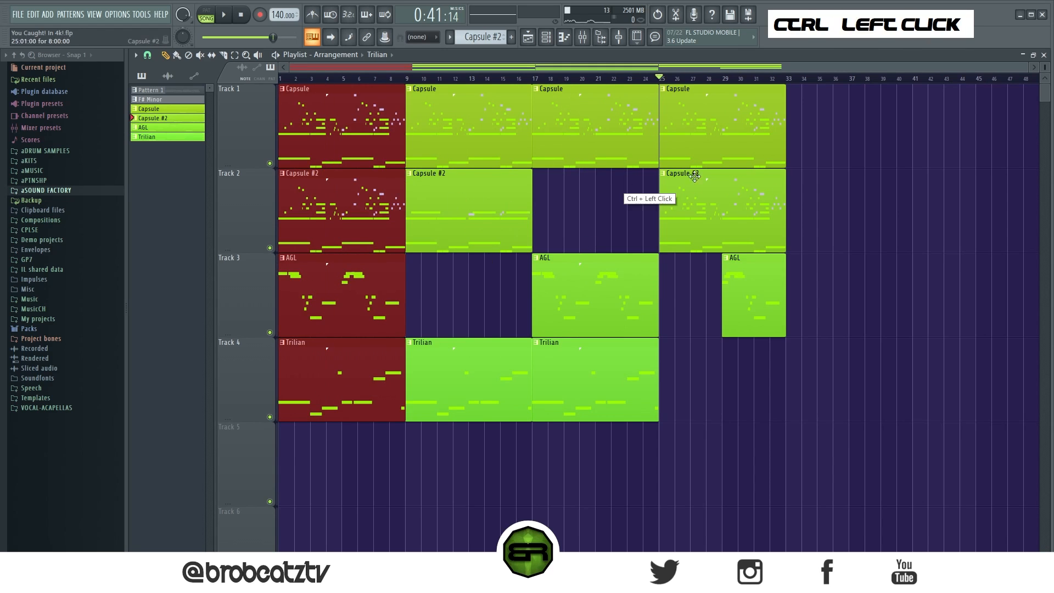
key("shift")
left_click_drag(330, 312, 872, 281)
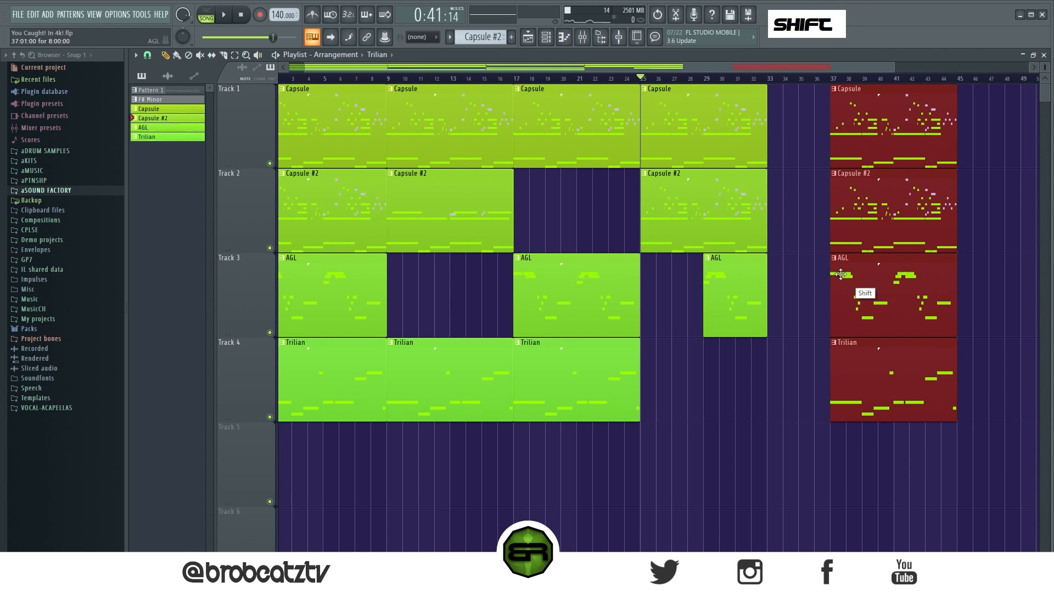
right_click(809, 272)
scroll(729, 188, "down", 2)
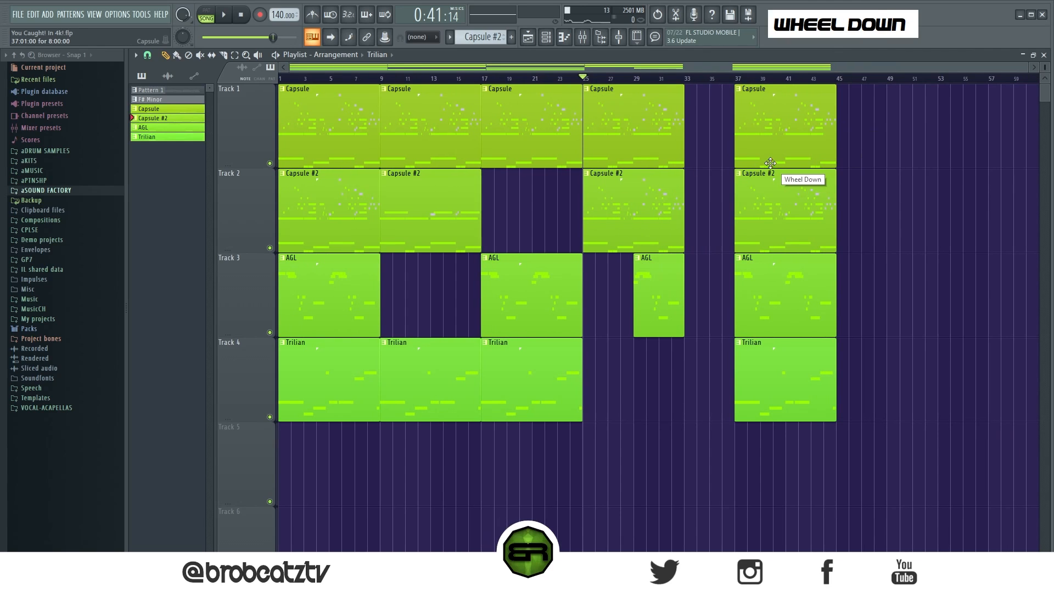
Step: Open the song's WAV render settings, review the tail mode and split mixer tracks options, and close them without rendering
left_click(281, 79)
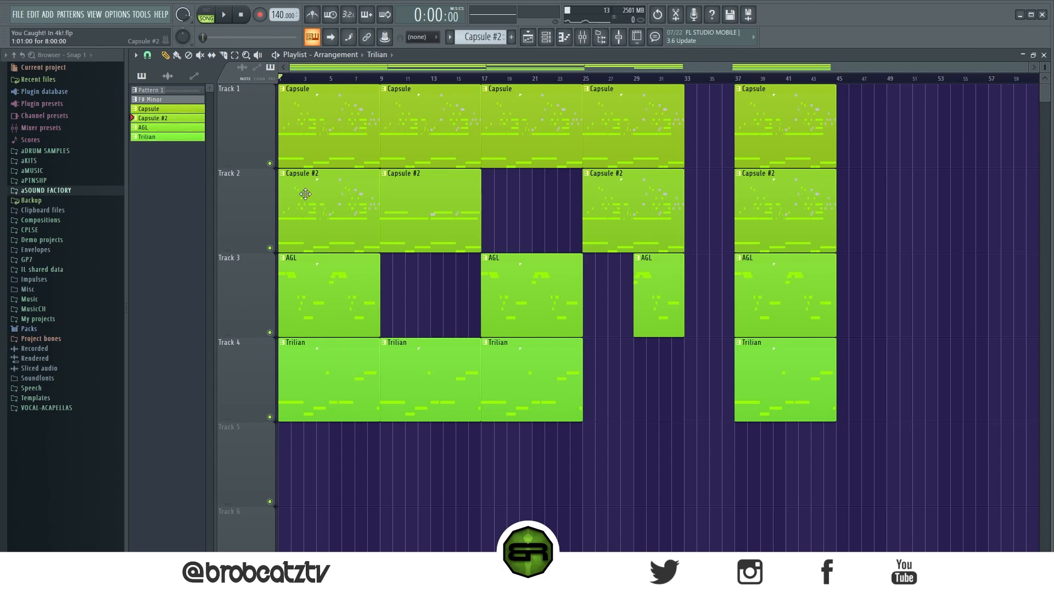
key("ctrl+r")
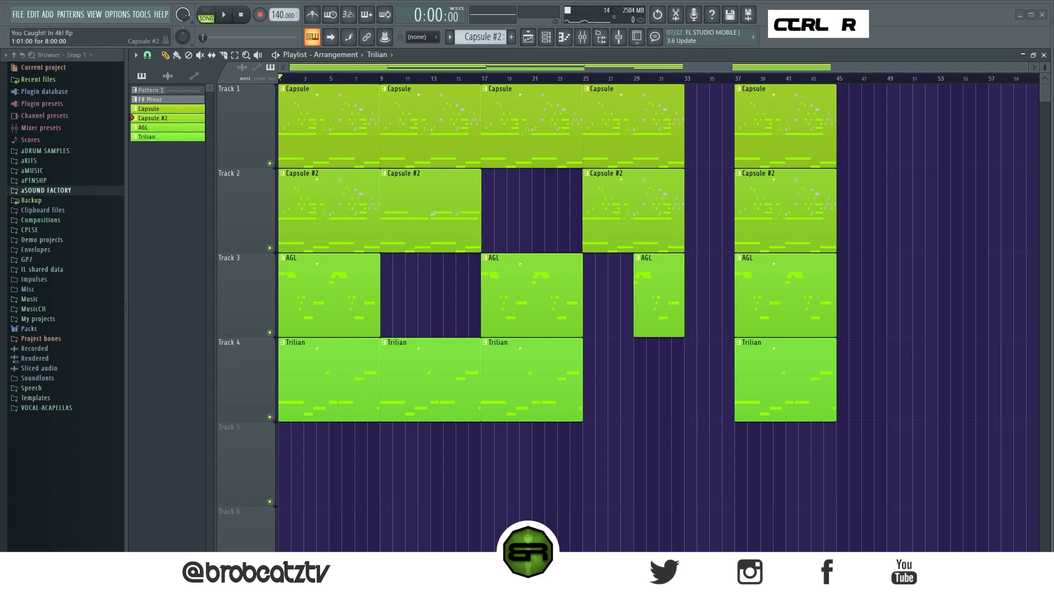
left_click_drag(339, 128, 440, 97)
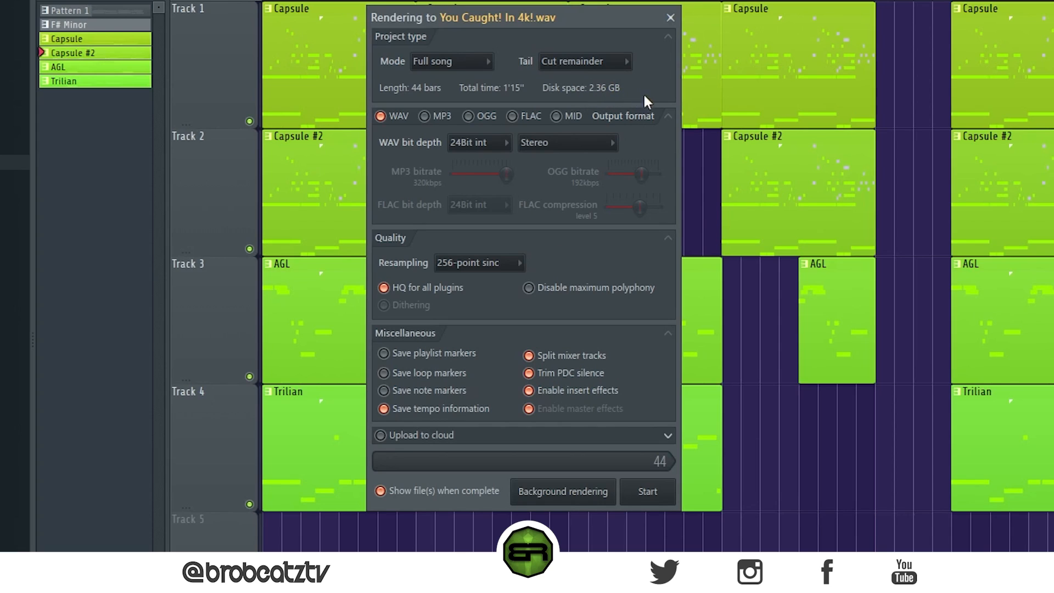
left_click_drag(491, 19, 547, 26)
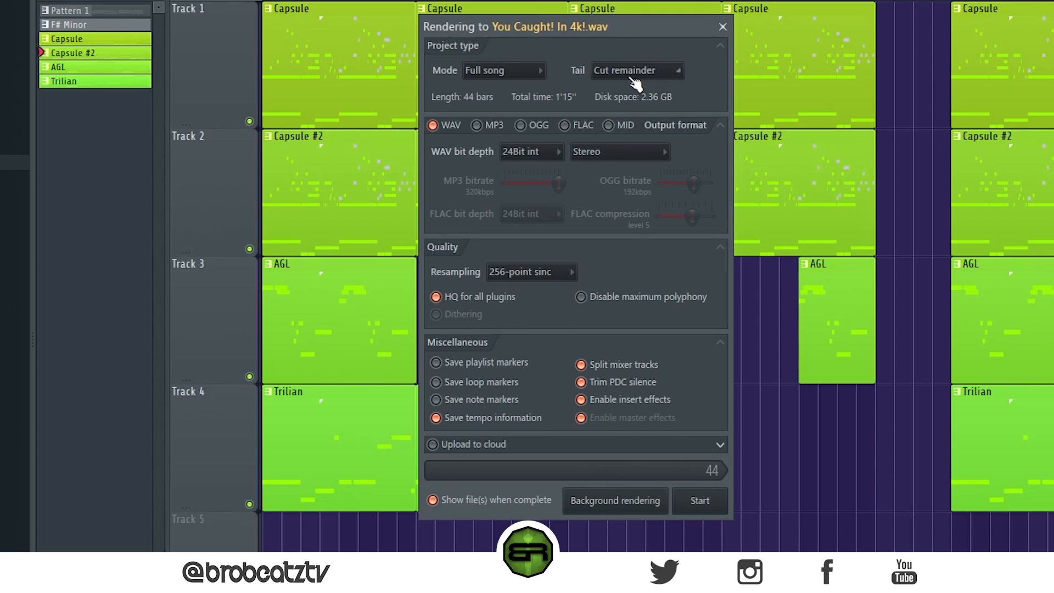
left_click(595, 364)
left_click(620, 363)
left_click(722, 27)
Step: Stagger the copied clips after the Capsule clip: move Capsule #2 to bar 46, AGL to bar 55 and Trilian to bar 64
right_click(725, 85)
scroll(718, 83, "down", 1)
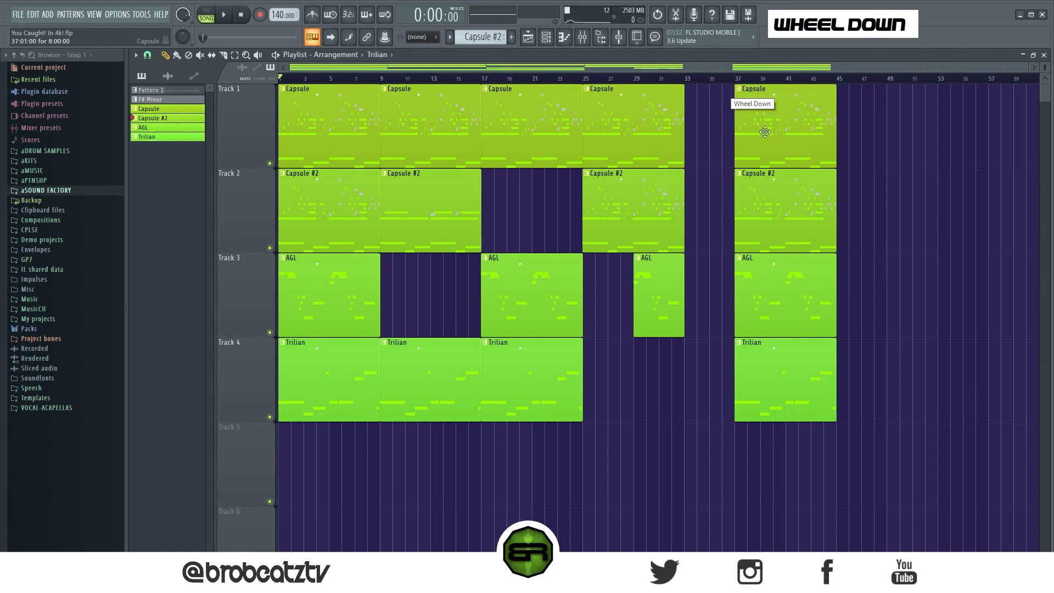
left_click_drag(756, 198, 863, 199)
left_click_drag(764, 283, 989, 283)
scroll(733, 69, "down", 3)
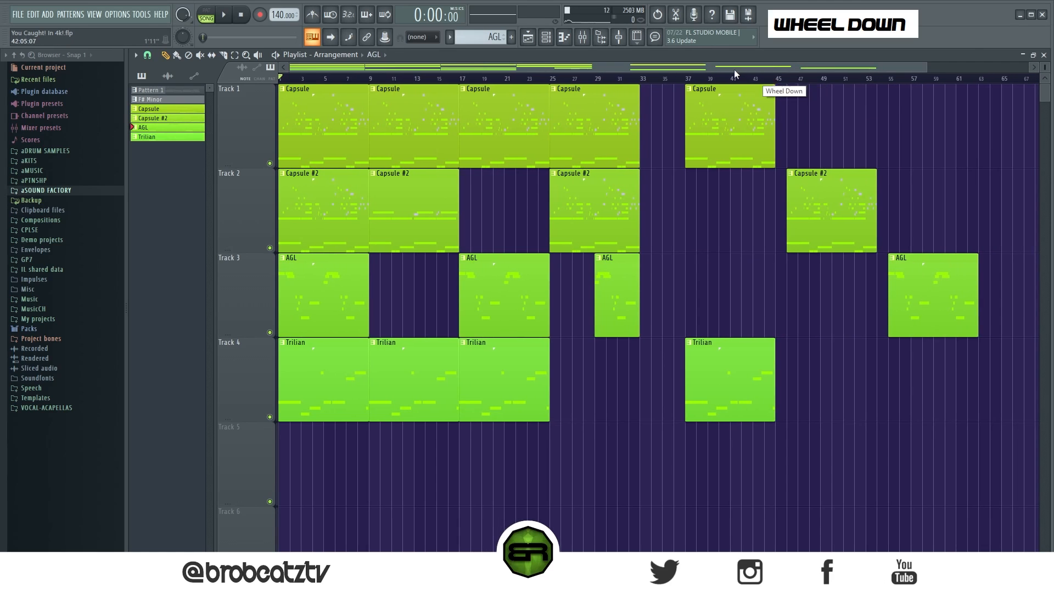
left_click_drag(639, 378, 934, 391)
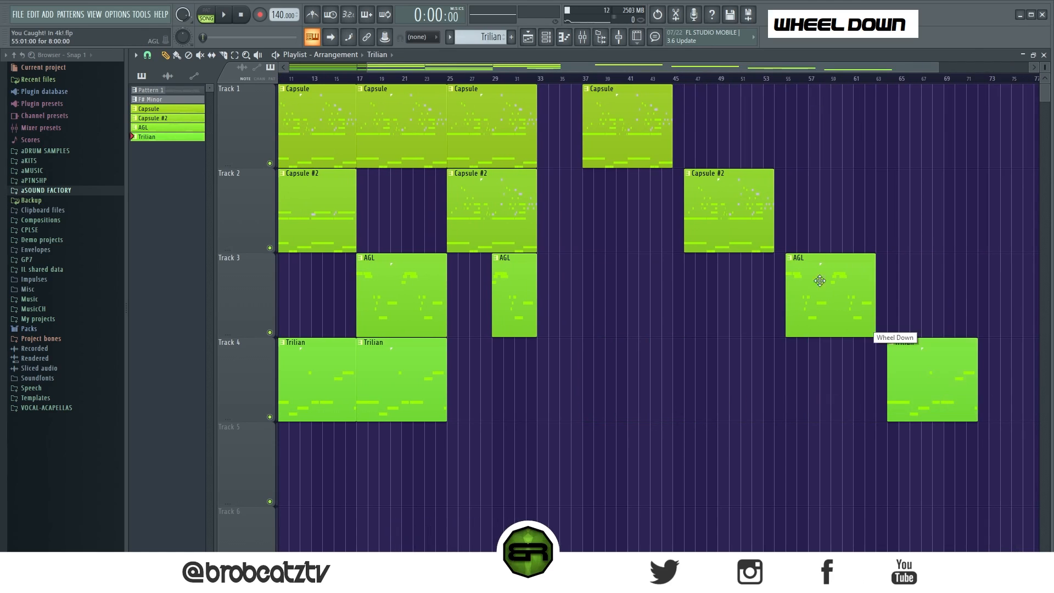
Step: Lengthen the Capsule #2 clip at bar 46 to 16 bars and shift AGL to bar 63 and Trilian to bar 72
left_click_drag(772, 219, 866, 224)
left_click_drag(823, 299, 910, 297)
left_click_drag(901, 353, 991, 353)
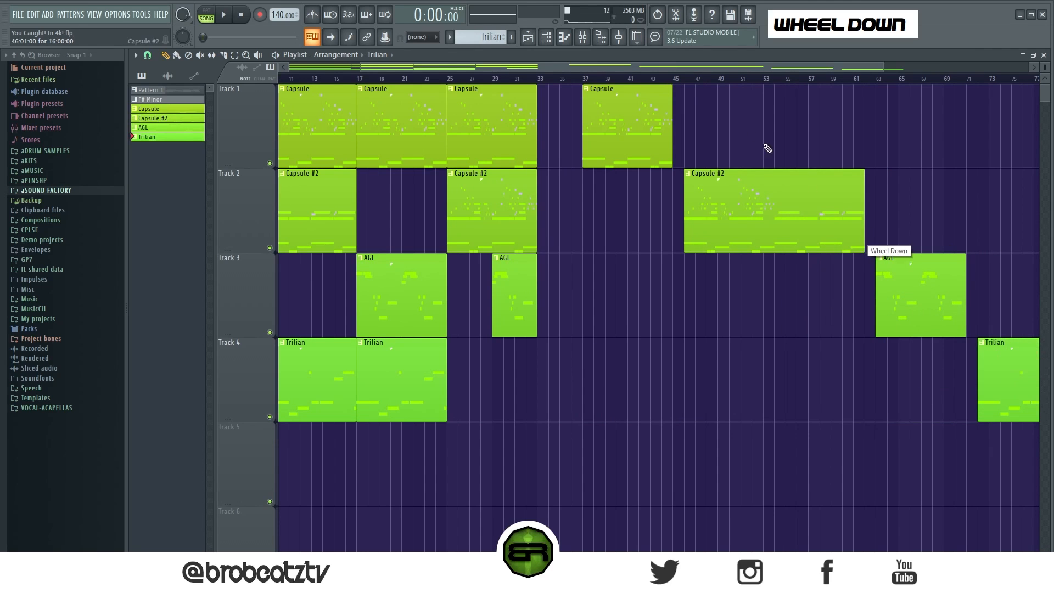
Step: Add time markers at bars 37, 45 and 46 around the solo Capsule clip and the start of Capsule #2
scroll(684, 82, "down", 3)
mouse_move(683, 82)
left_mouse_down()
mouse_move(925, 98)
mouse_move(570, 110)
left_mouse_up()
scroll(571, 107, "up", 2)
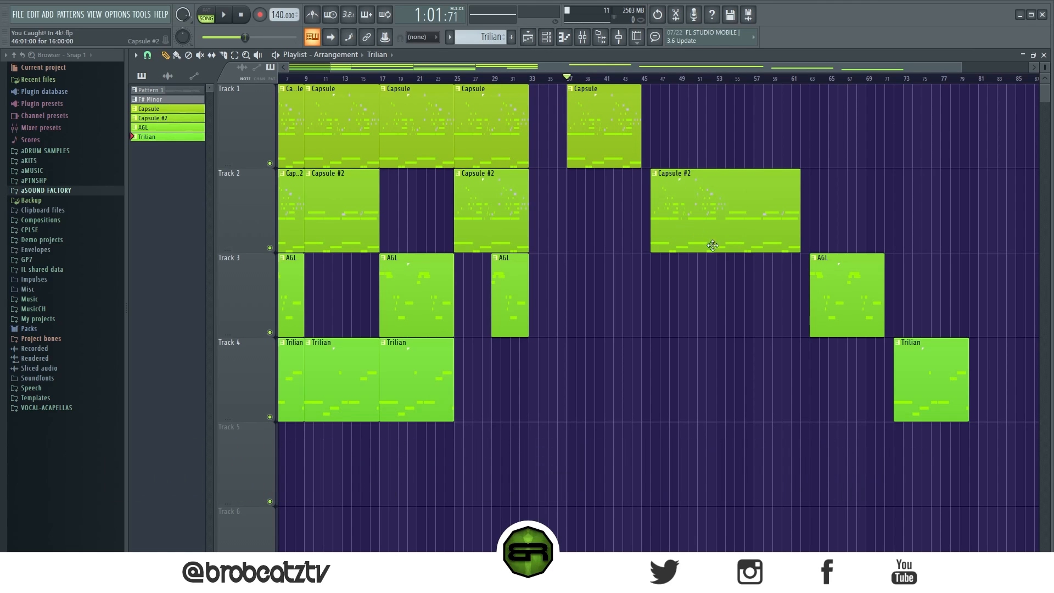
left_click(567, 132)
right_click(563, 346)
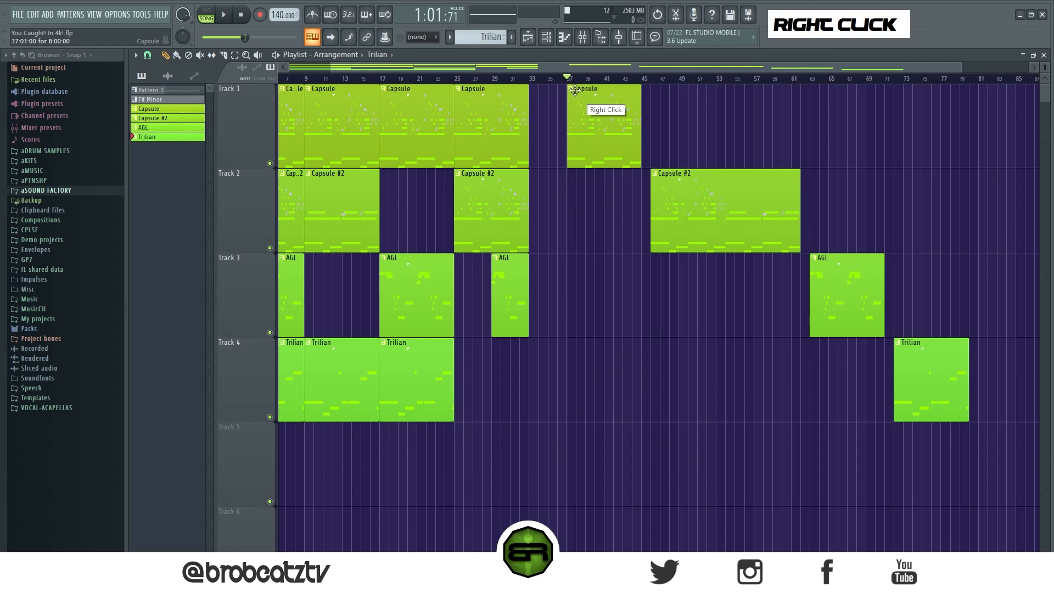
key("ctrl")
left_click(640, 79)
key("ctrl+t")
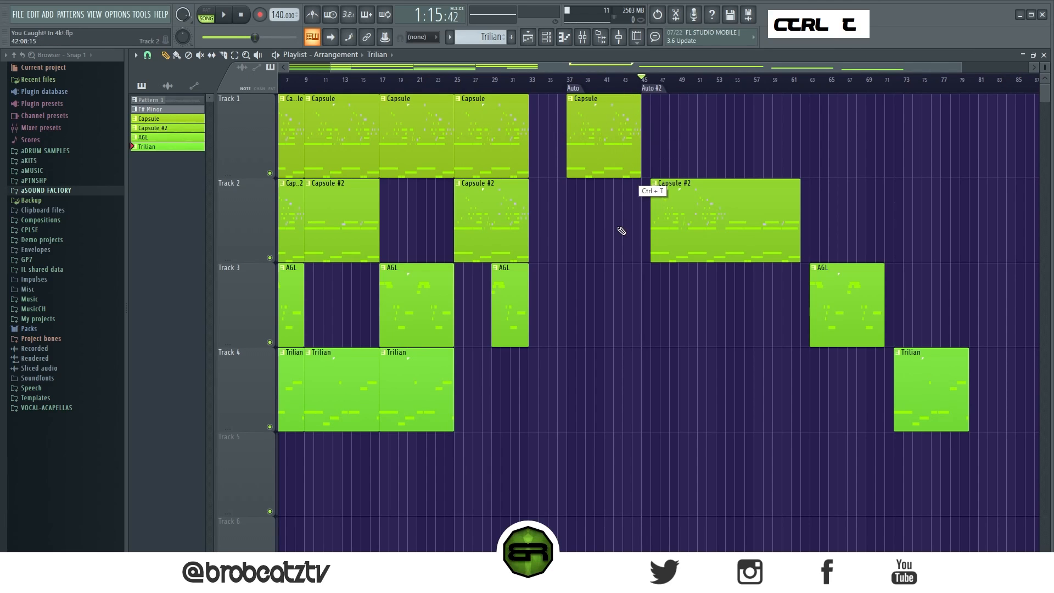
key("ctrl+t")
Step: Add time markers at bars 62, 63, 71 and 72, marking the ends and starts of the Capsule #2, AGL and Trilian clips
left_click(799, 80)
key("ctrl+t")
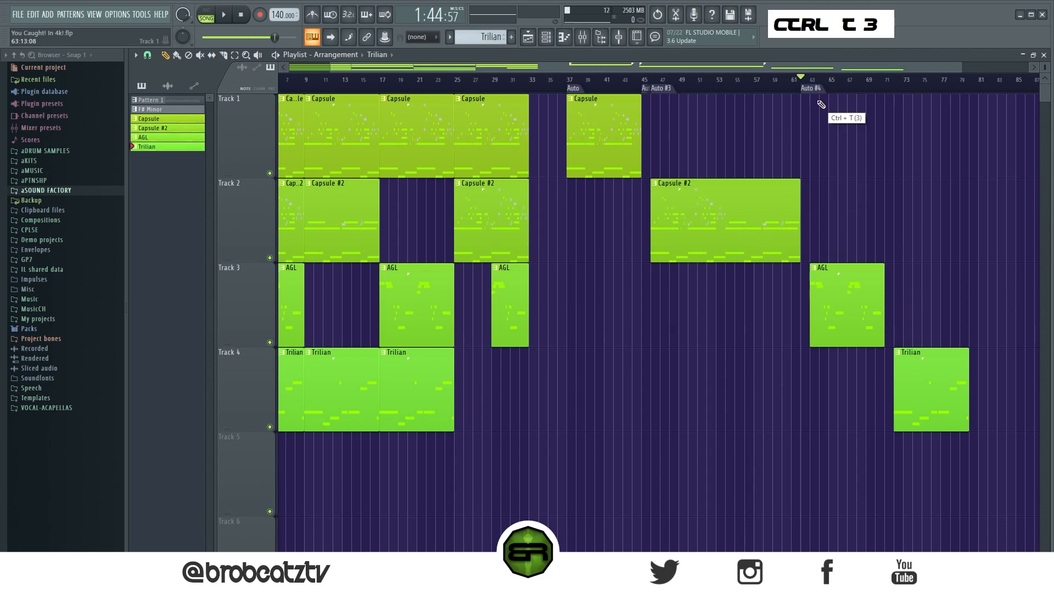
left_click(812, 80)
key("ctrl+t")
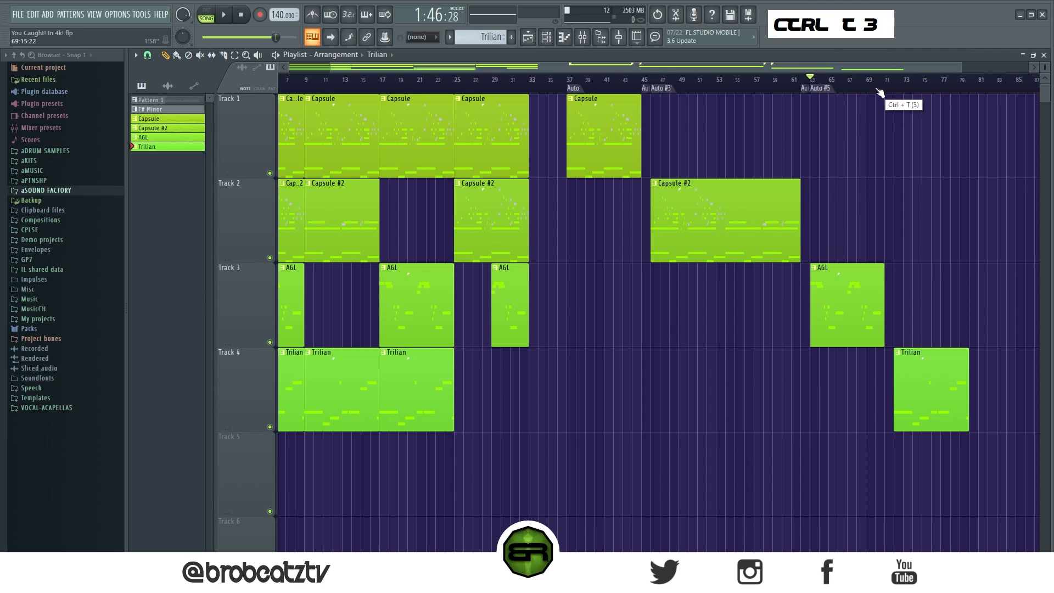
left_click(885, 80)
key("ctrl+t")
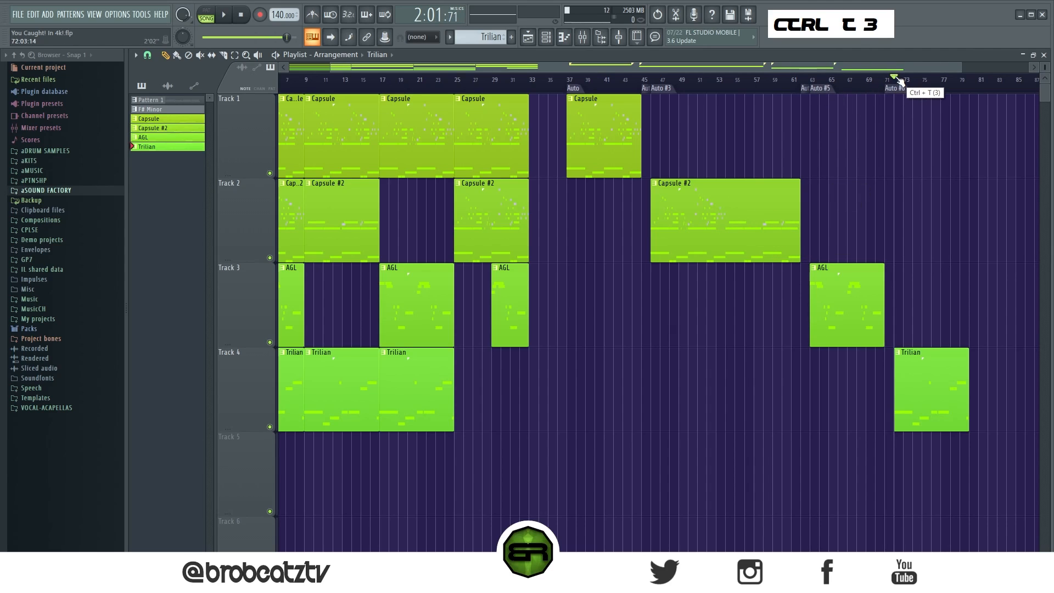
Step: Lengthen the last Trilian clip to nine bars and add a time marker at bar 80
left_click(965, 81)
left_click(966, 82)
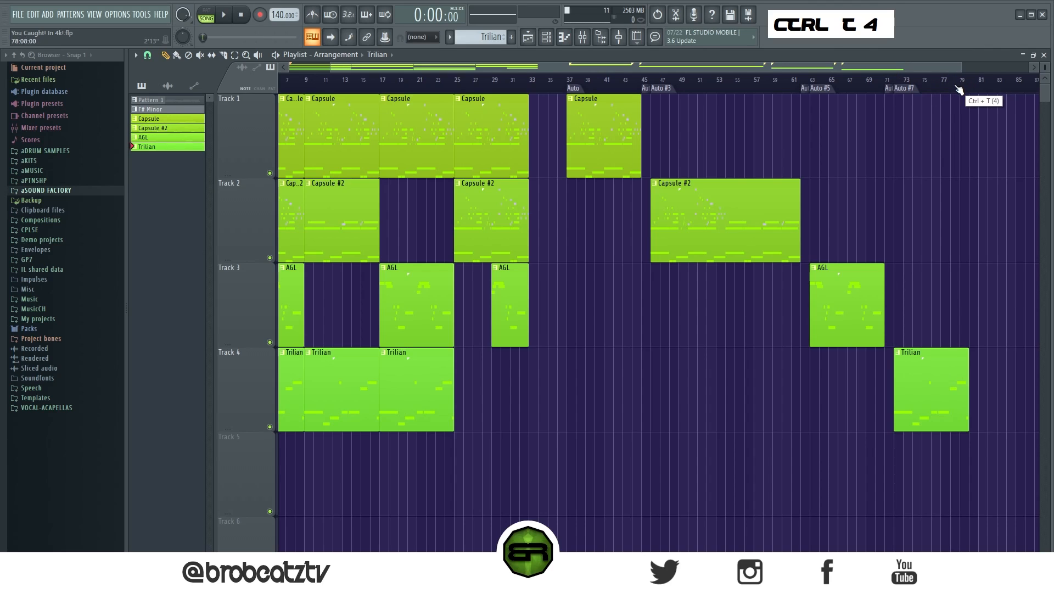
left_click_drag(969, 400, 979, 400)
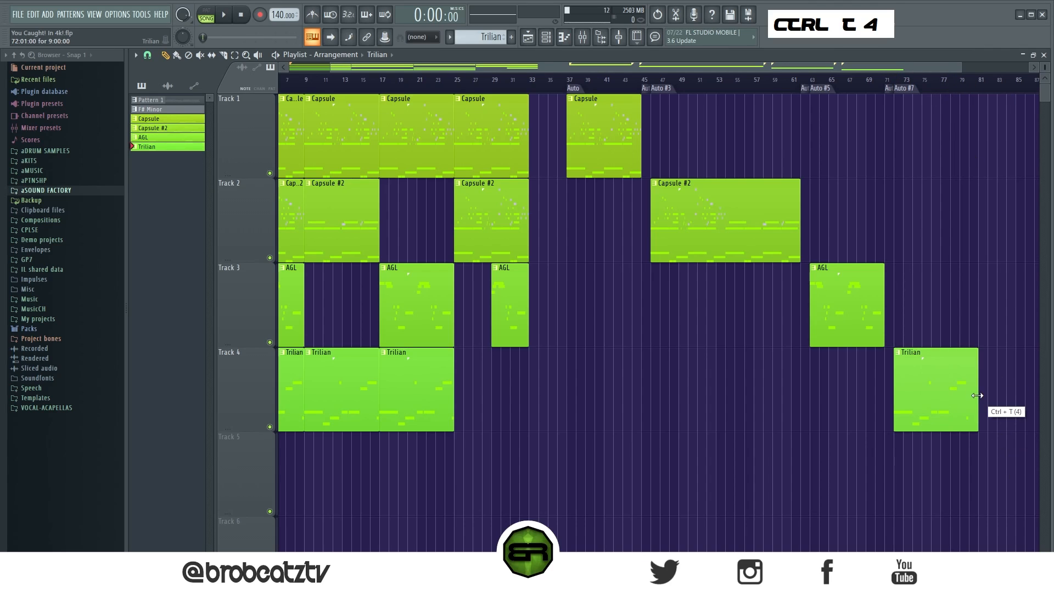
left_click(974, 83)
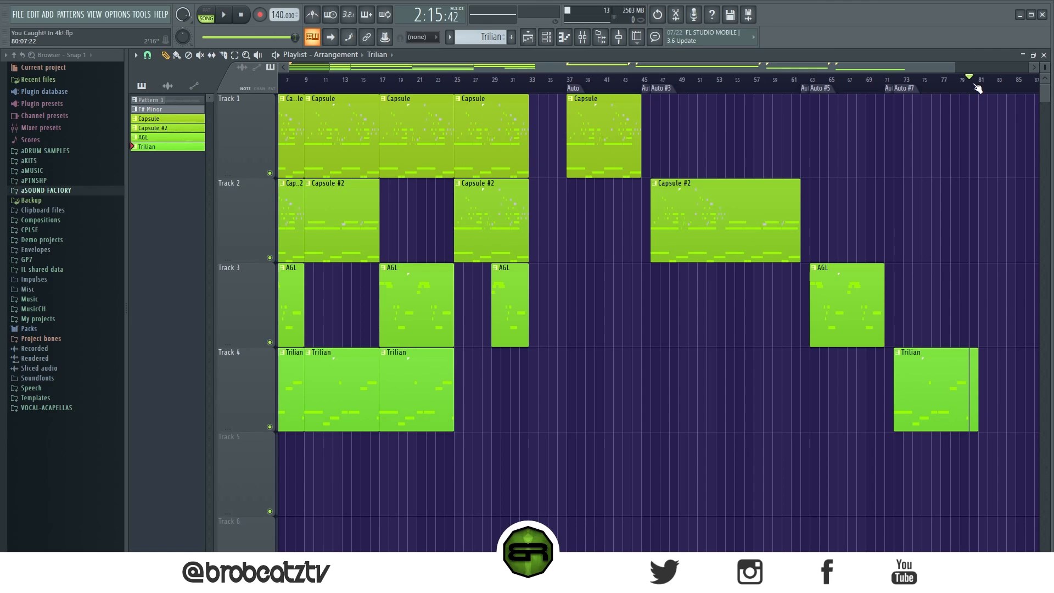
key("ctrl+t")
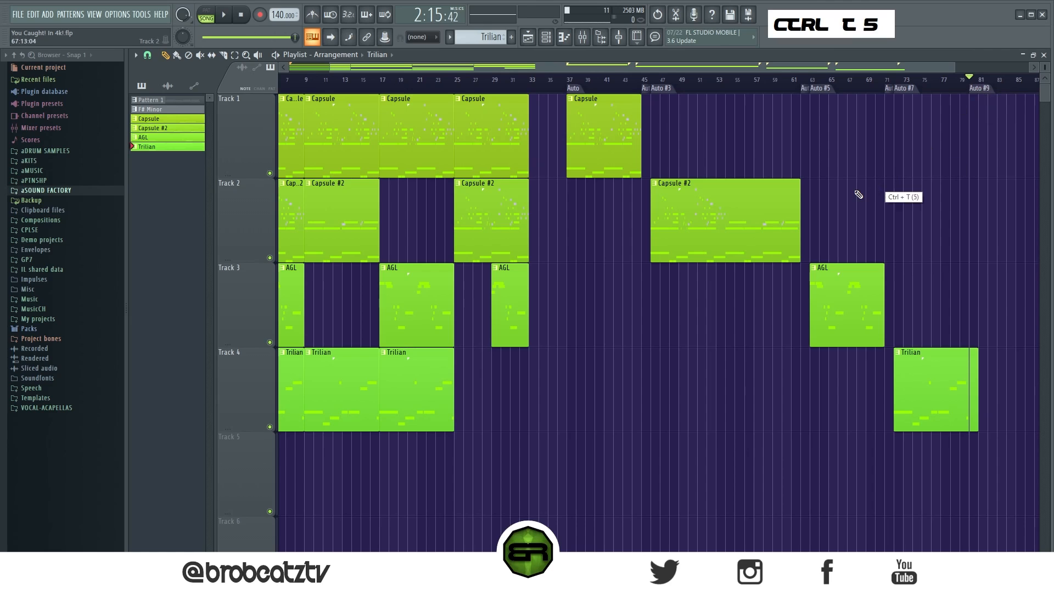
Step: Render the full song from the Master mixer track to a stereo 32Bit float WAV with 512-point sinc resampling
left_click_drag(655, 64, 548, 67)
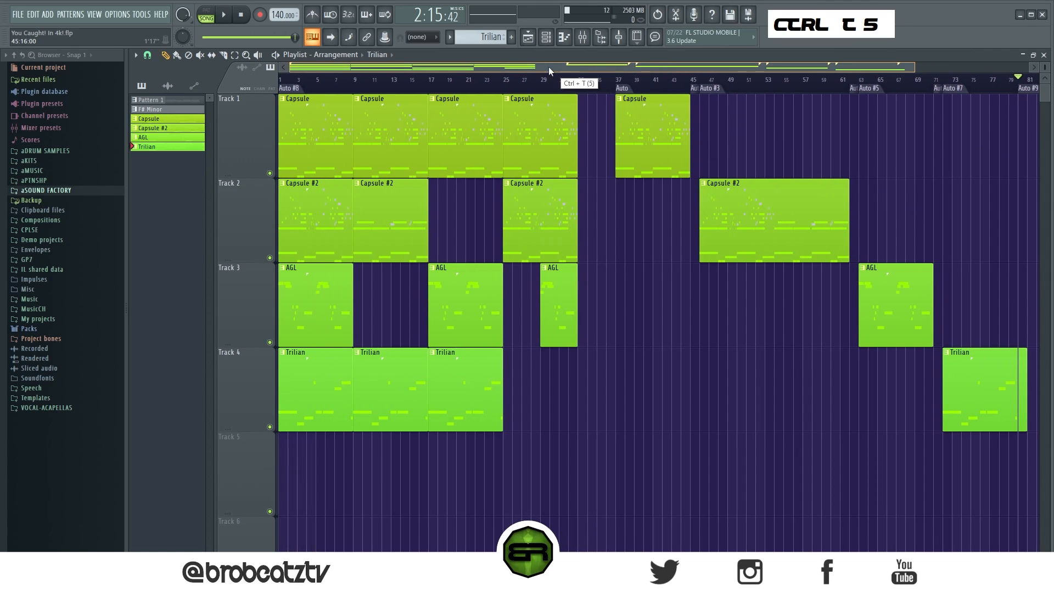
left_click(582, 37)
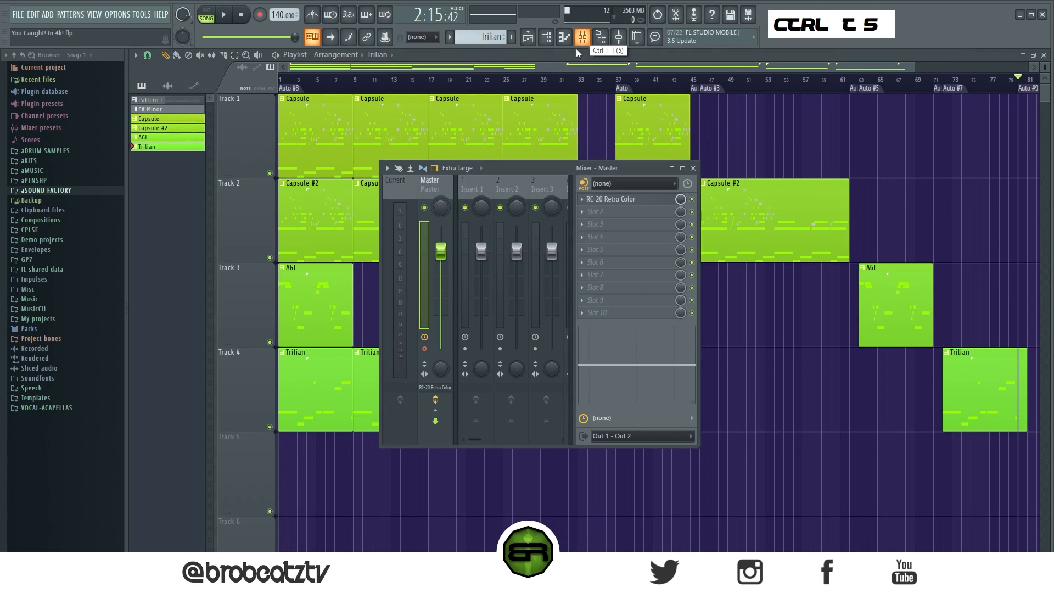
left_click(390, 170)
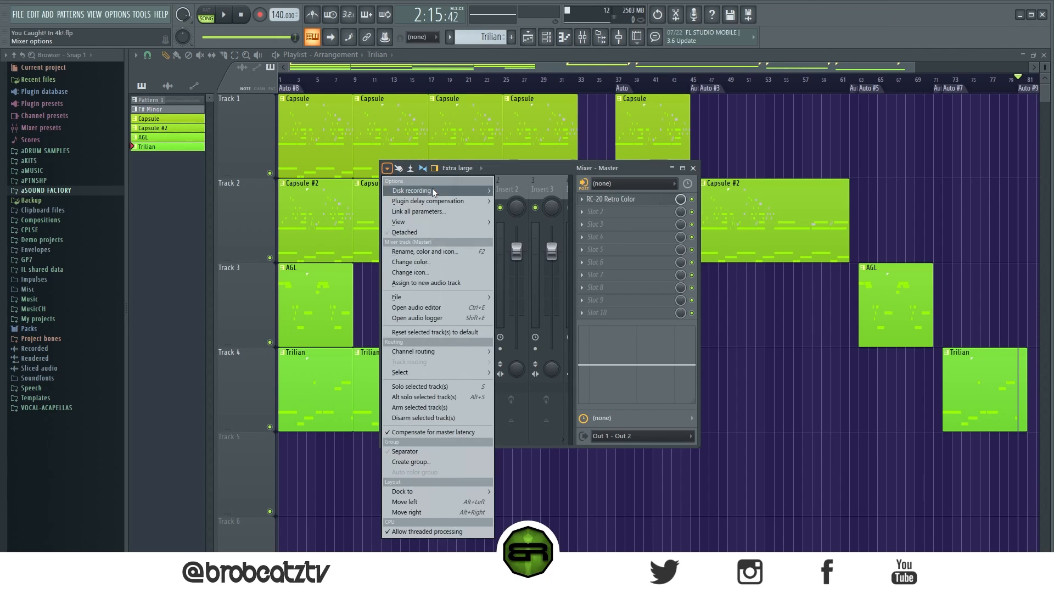
mouse_move(433, 188)
left_click(526, 189)
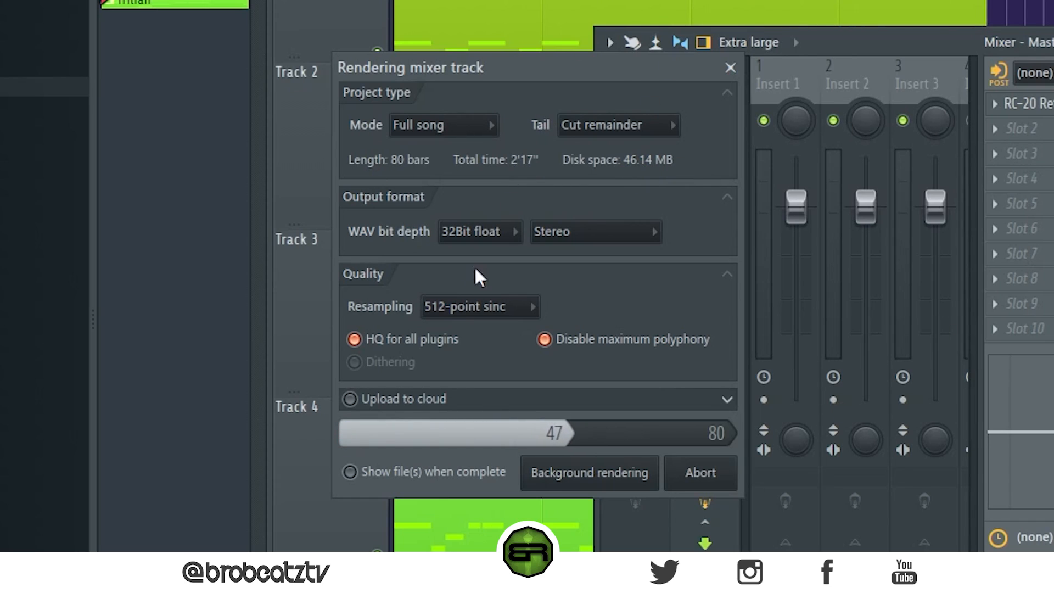
left_click(508, 305)
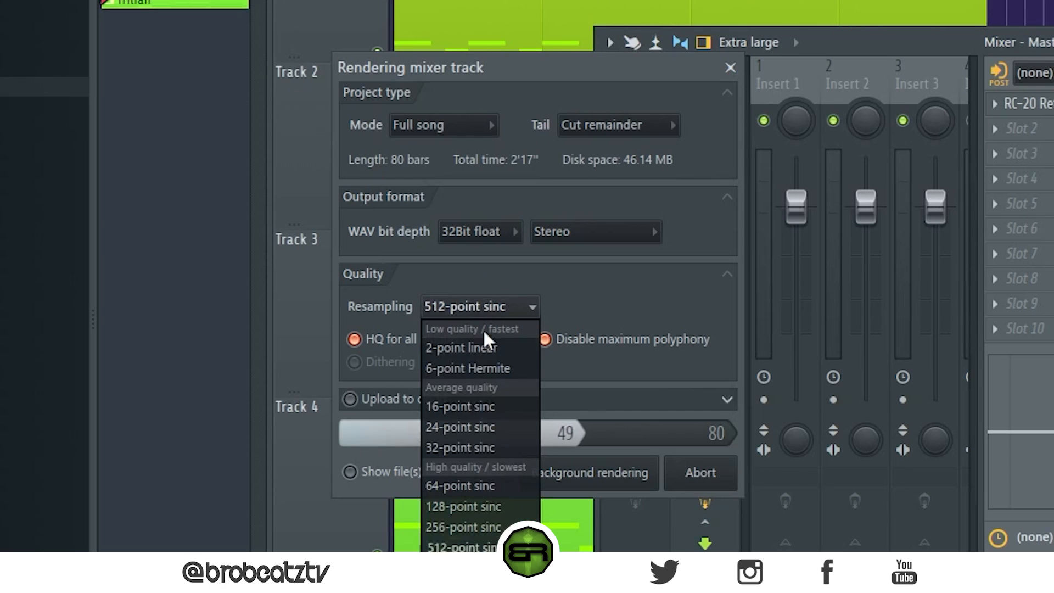
left_click(591, 326)
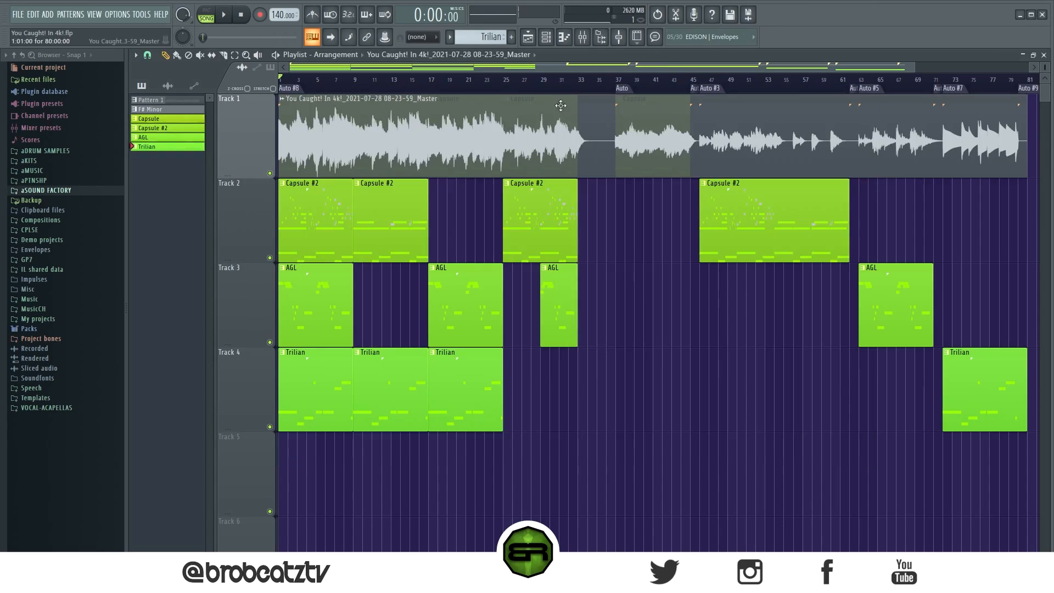
Step: With the rendered audio placed on track 5 as Sample, solo that track and select bars 37 to 44
scroll(609, 235, "down", 2)
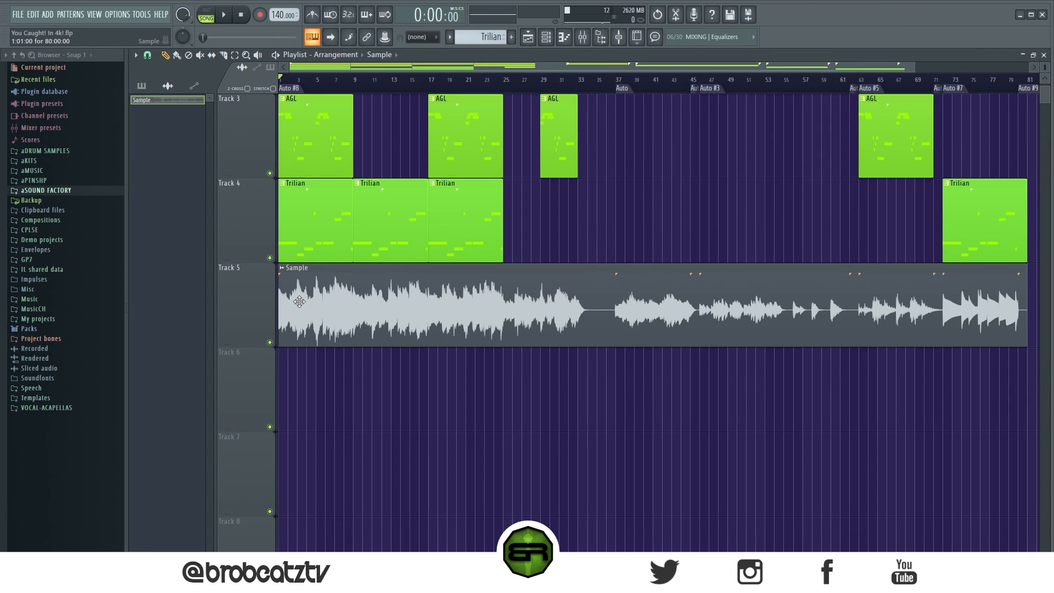
right_click(270, 341)
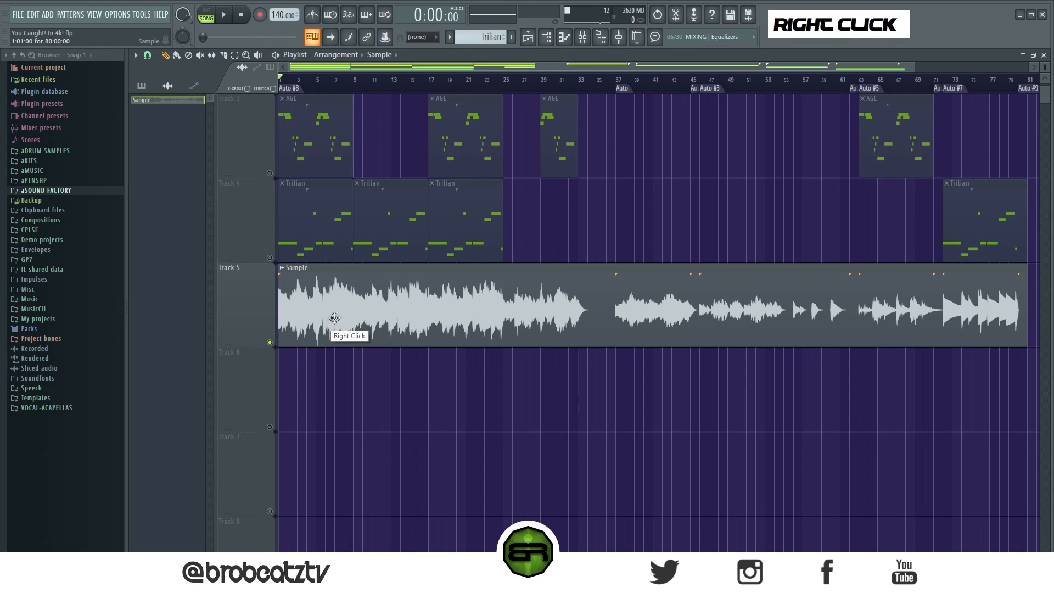
left_click_drag(618, 84, 691, 113)
right_click(706, 215)
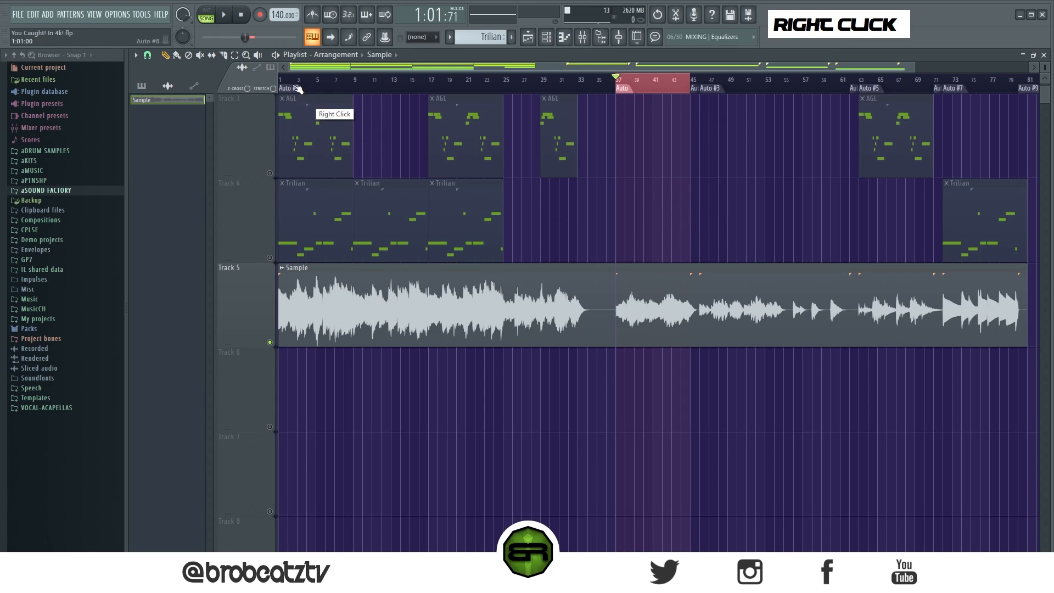
Step: Slice the Sample clip on track 5 at the markers at bars 37, 45, 46, 62, 63, 71 and 72
left_click_drag(1044, 64, 1044, 70)
left_click_drag(914, 67, 696, 77)
left_click_drag(680, 69, 837, 71)
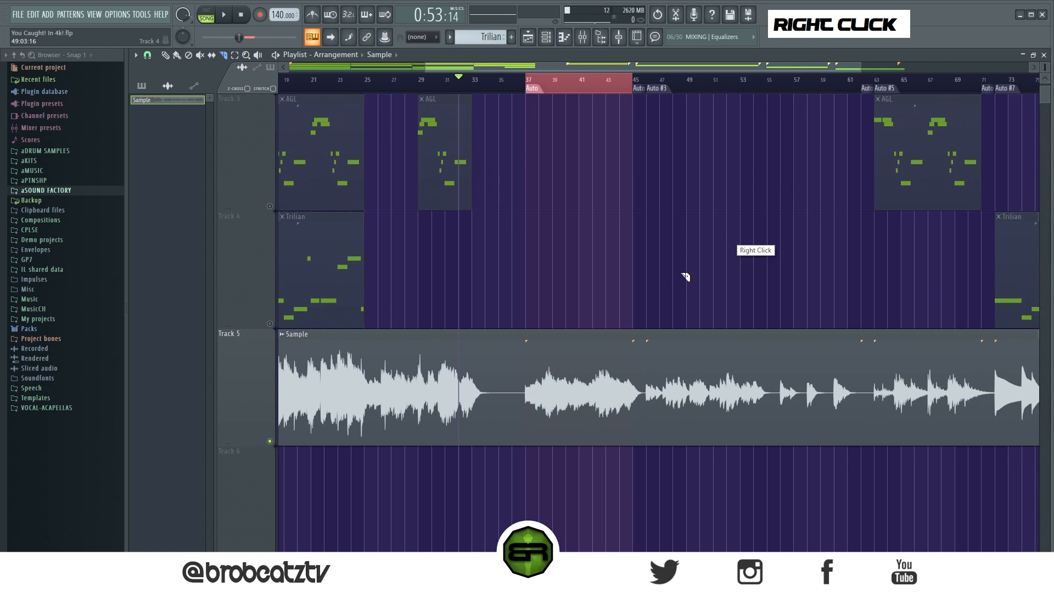
left_click(530, 378, "shift")
left_click(634, 384, "shift")
left_click(646, 384, "shift")
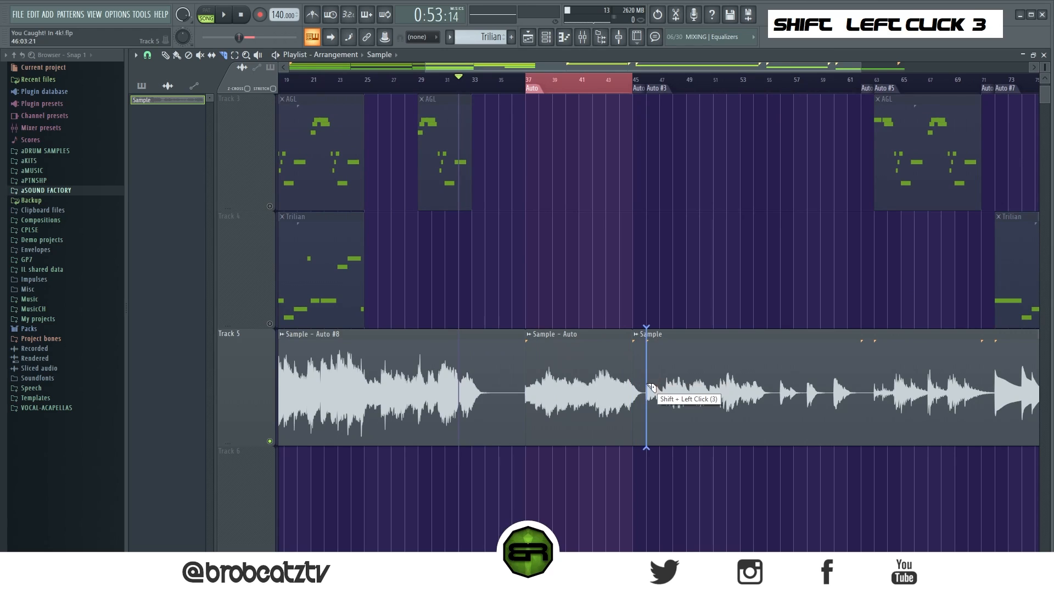
left_click(861, 376, "shift")
left_click(874, 383, "shift")
left_click(985, 379, "shift")
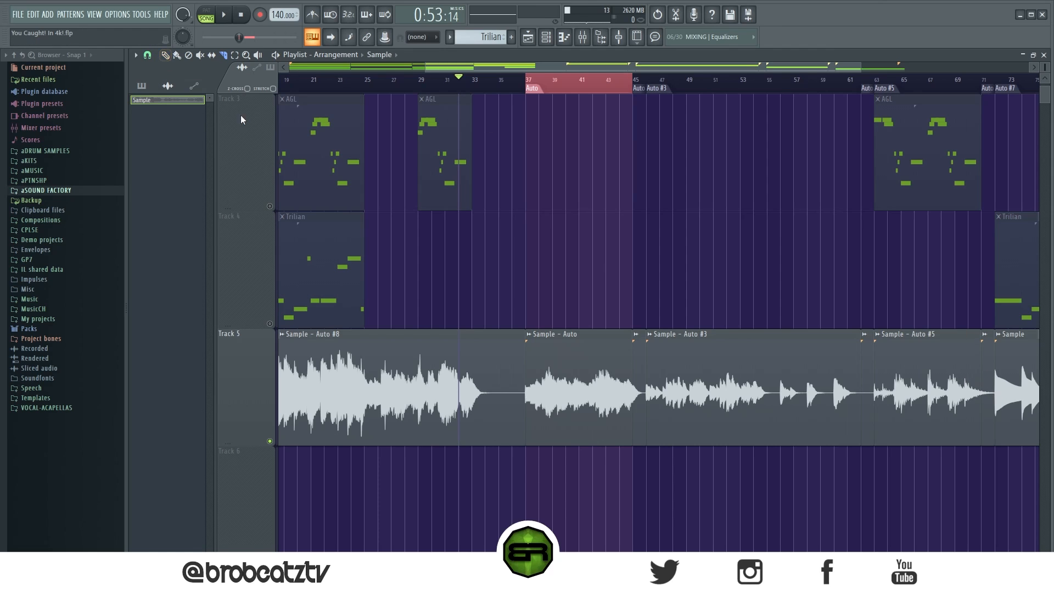
Step: Clear the time selection, and select all the Sample slices on track 5 before deselecting them again
scroll(554, 91, "down", 3)
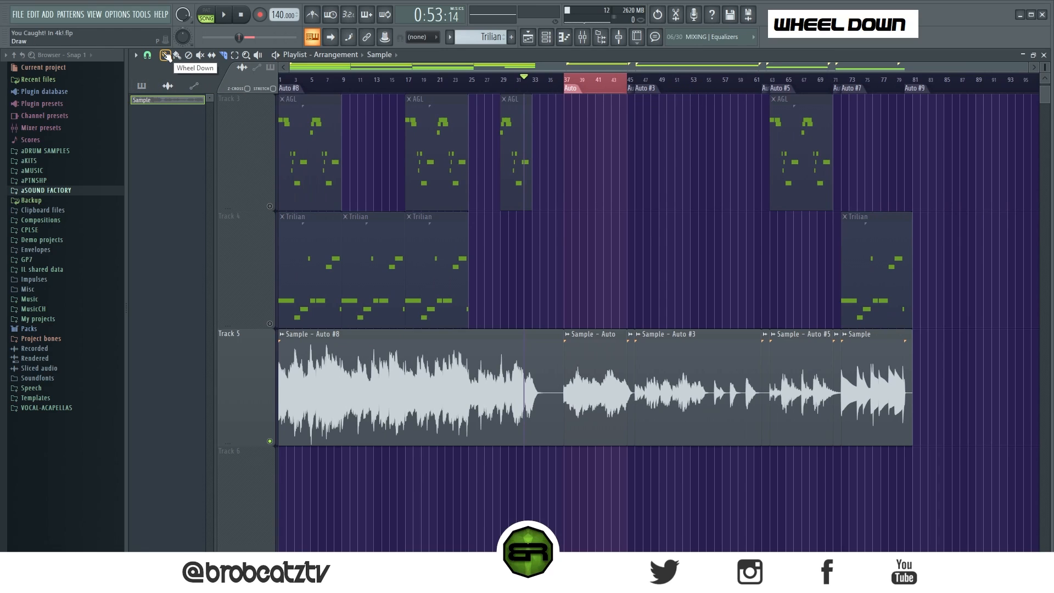
double_click(627, 86)
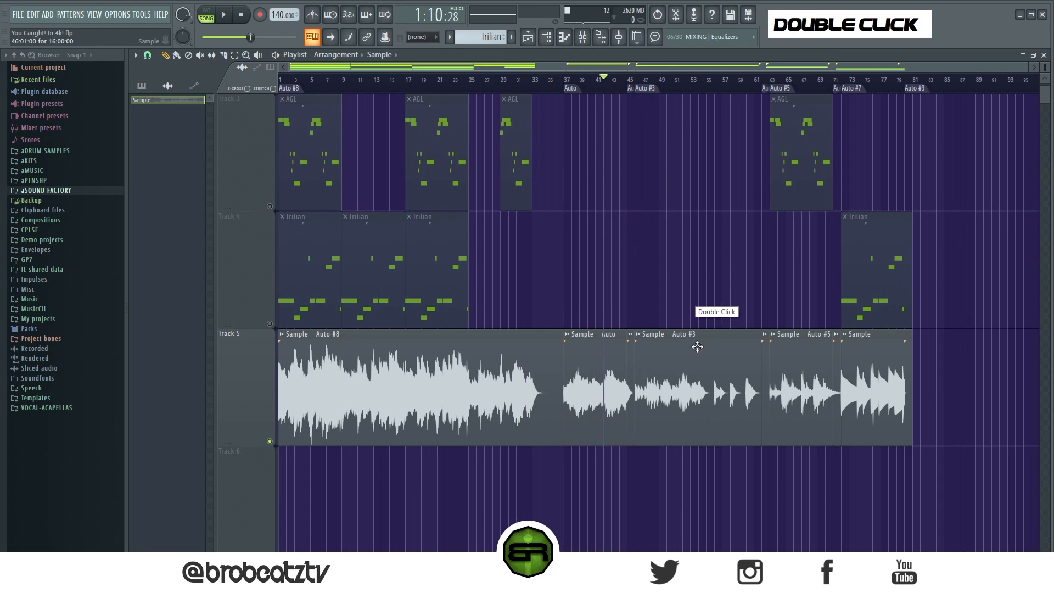
left_click_drag(957, 376, 285, 400)
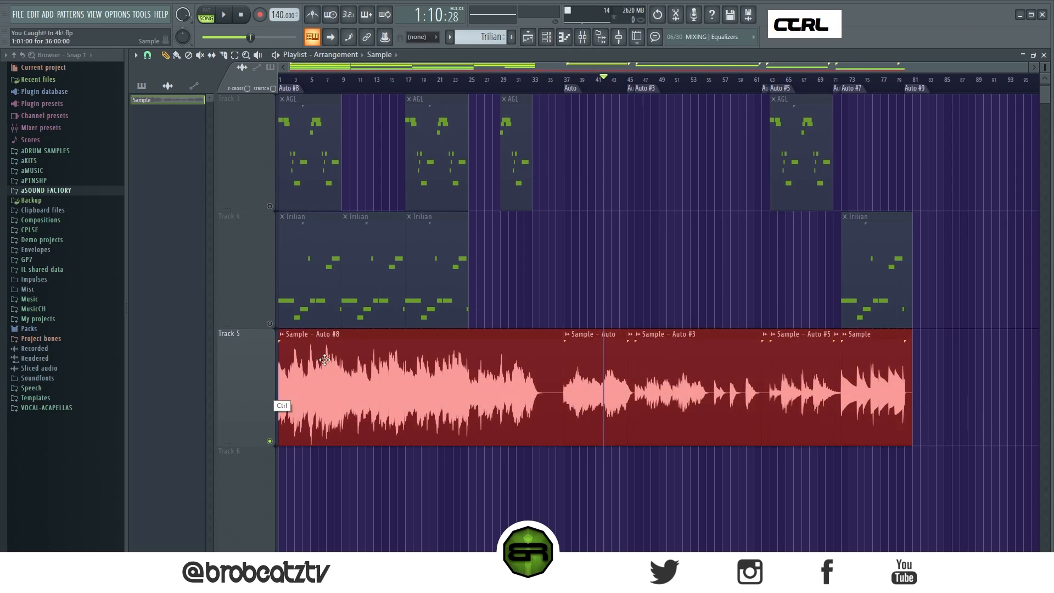
right_click(553, 238)
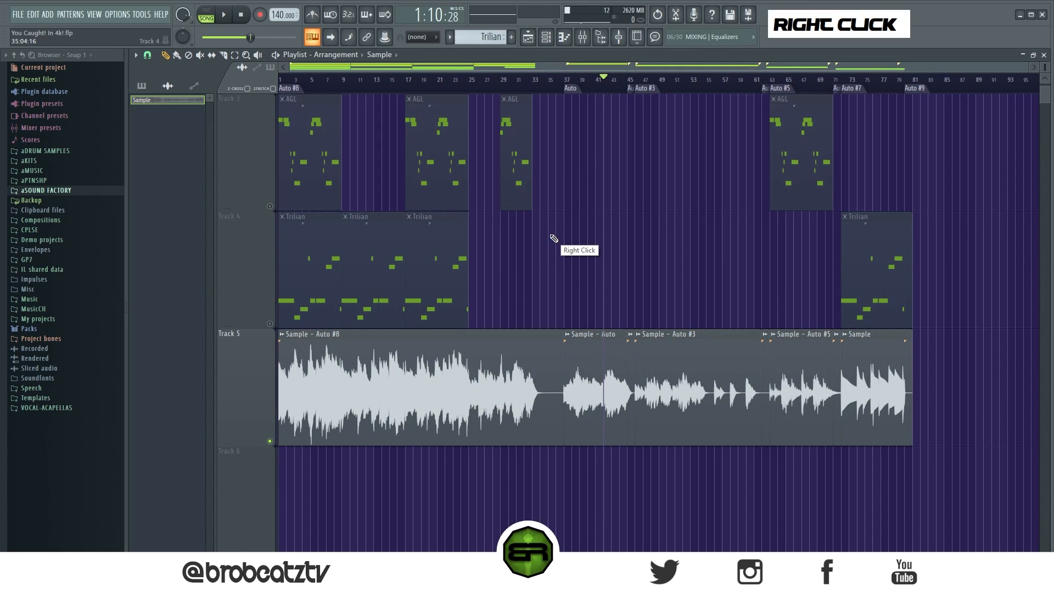